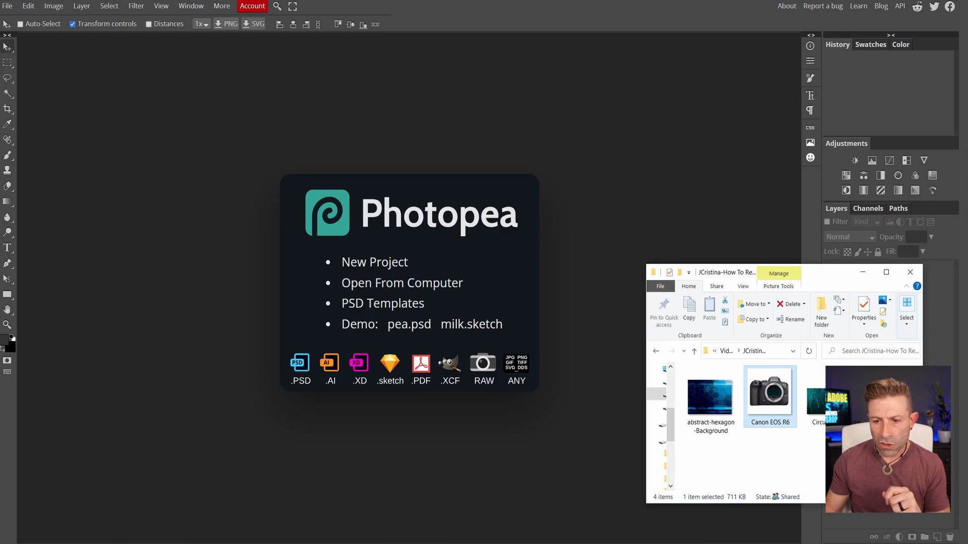
Open the Canon EOS R7 Is Coming, abstract-hexagon-Background, Circuit-Board and Canon EOS R6 images from the project folder as separate documents
{"action": "left_click_drag", "start_coordinate": [770, 396], "coordinate": [589, 198]}
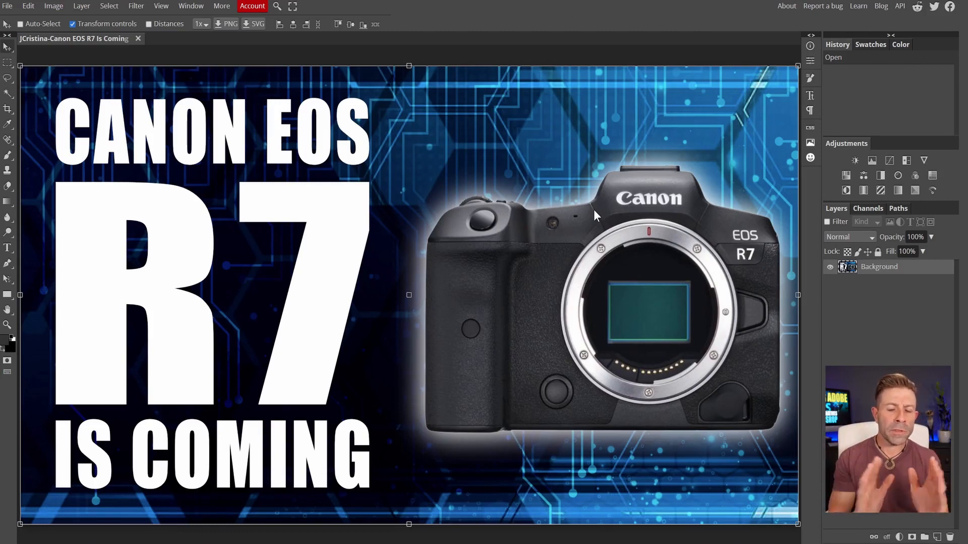
{"action": "left_click", "coordinate": [221, 542]}
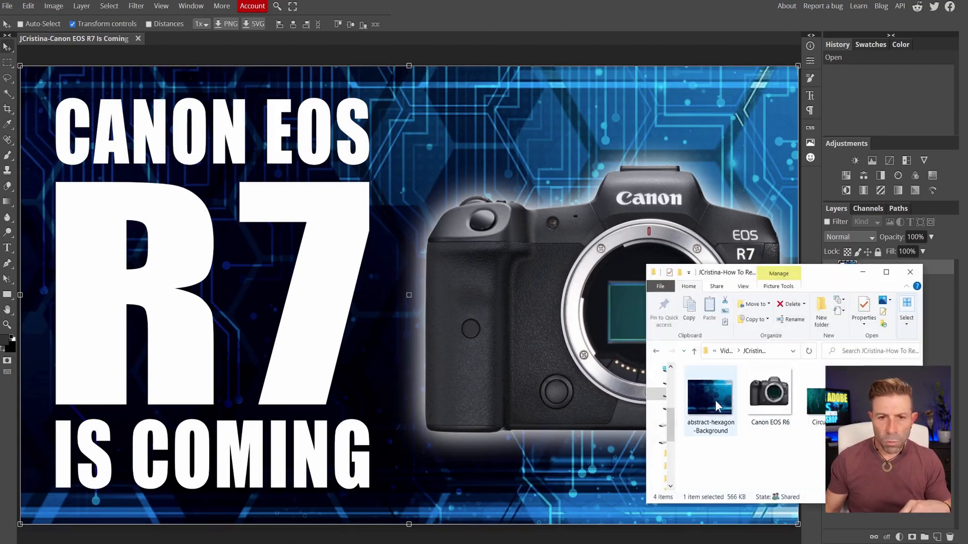
{"action": "left_click_drag", "start_coordinate": [715, 400], "coordinate": [432, 50]}
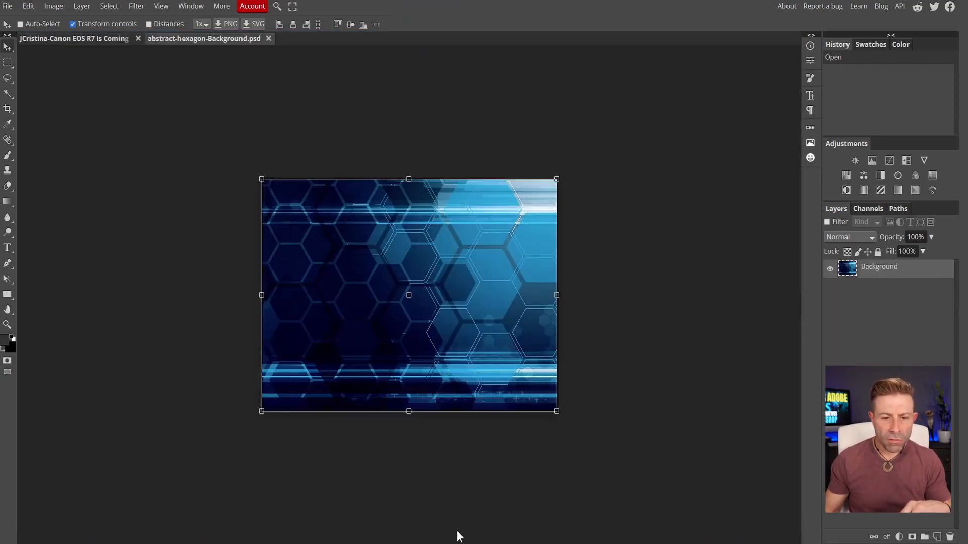
{"action": "left_click", "coordinate": [221, 541]}
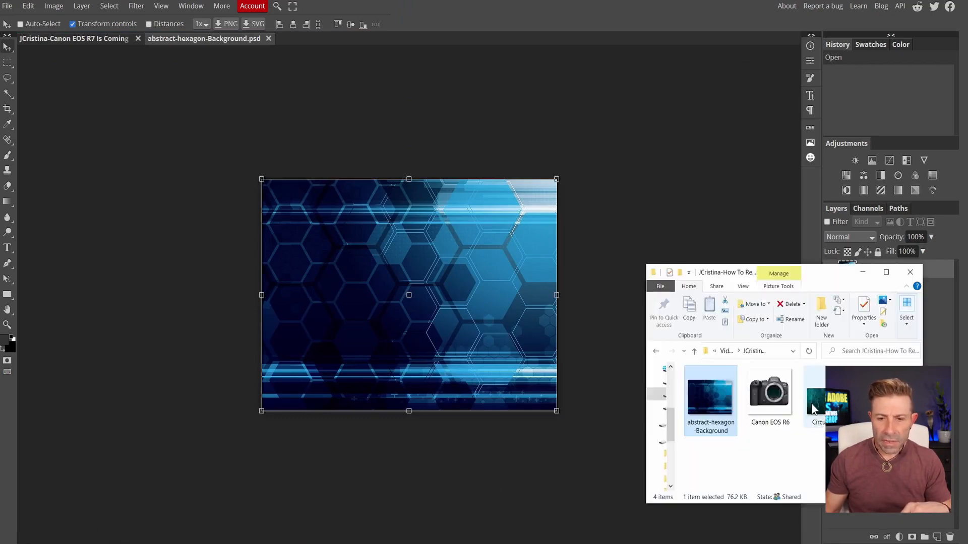
{"action": "left_click_drag", "start_coordinate": [812, 403], "coordinate": [410, 45]}
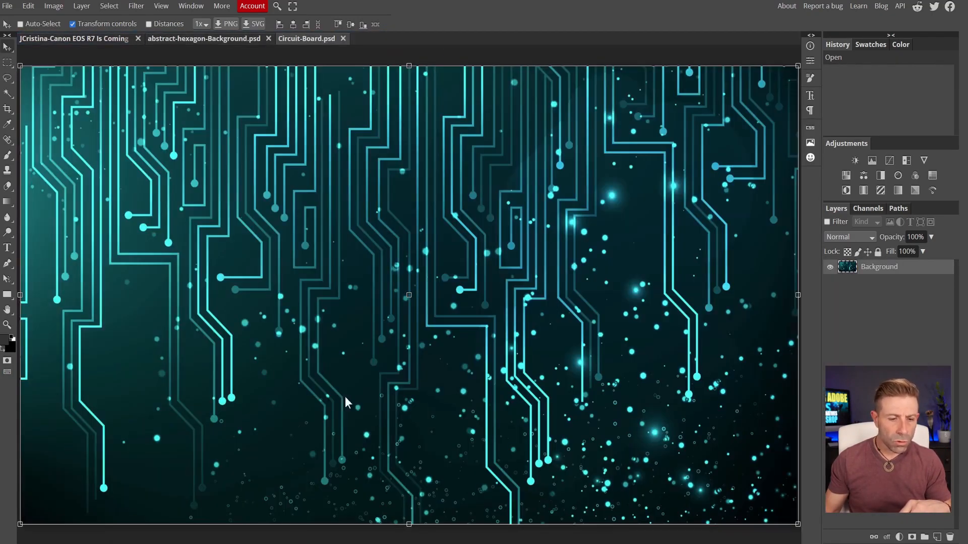
{"action": "left_click", "coordinate": [295, 542]}
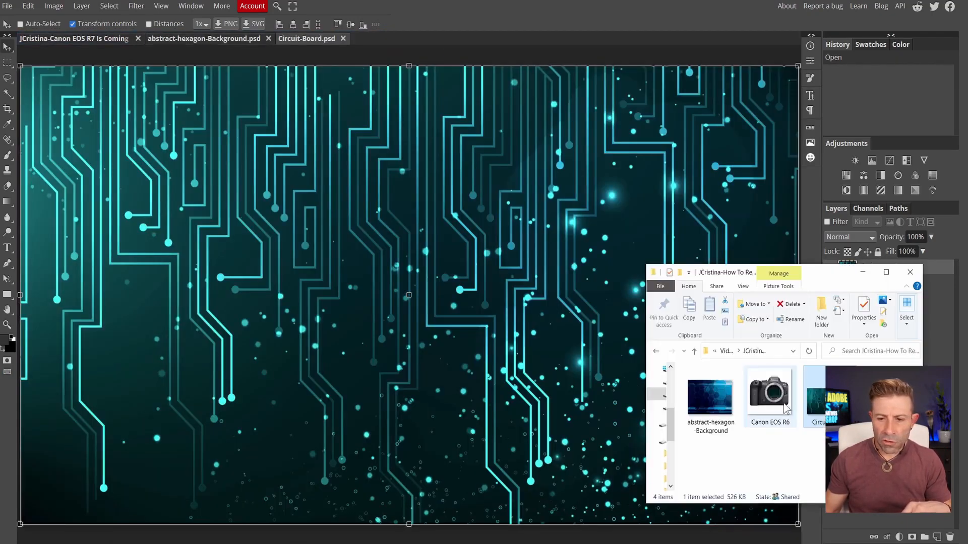
{"action": "left_click_drag", "start_coordinate": [768, 396], "coordinate": [430, 38]}
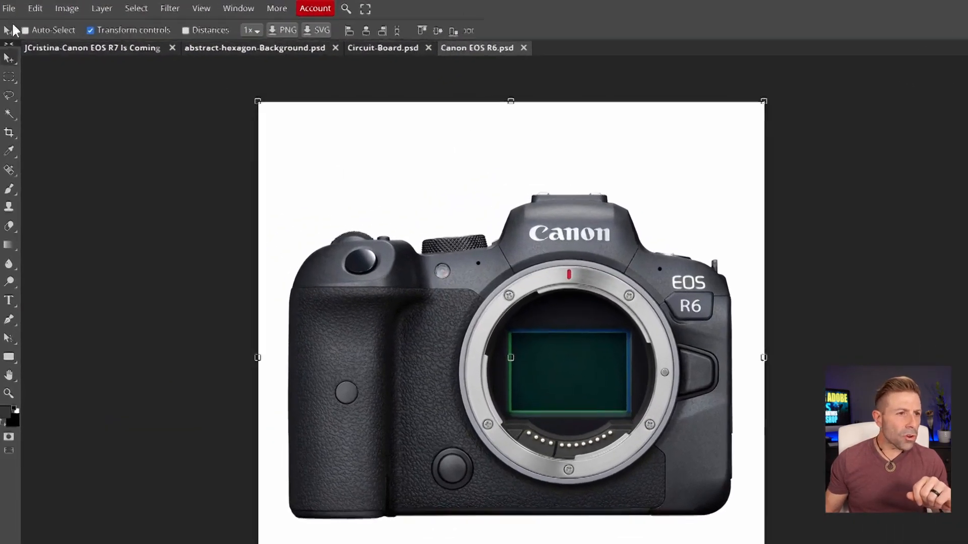
Start a new project and name it "Canon EOS R6 Is Coming"
{"action": "left_click", "coordinate": [7, 6]}
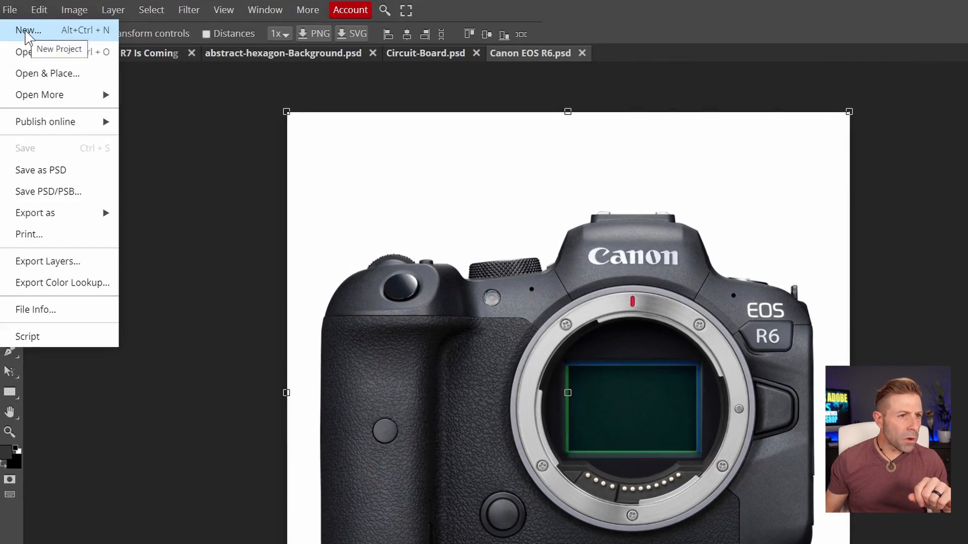
{"action": "left_click", "coordinate": [83, 38]}
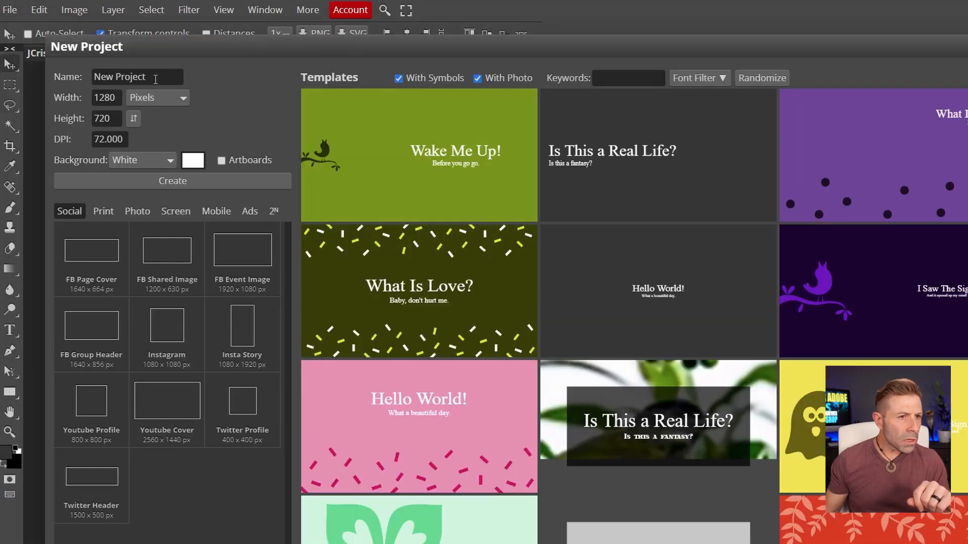
{"action": "left_click_drag", "start_coordinate": [156, 79], "coordinate": [69, 72]}
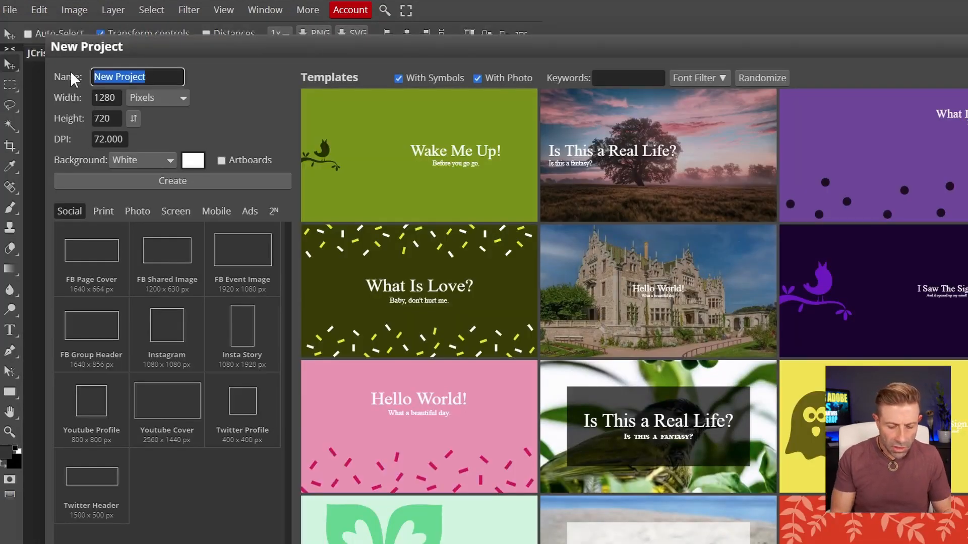
{"action": "type", "text": "Canon EOS "}
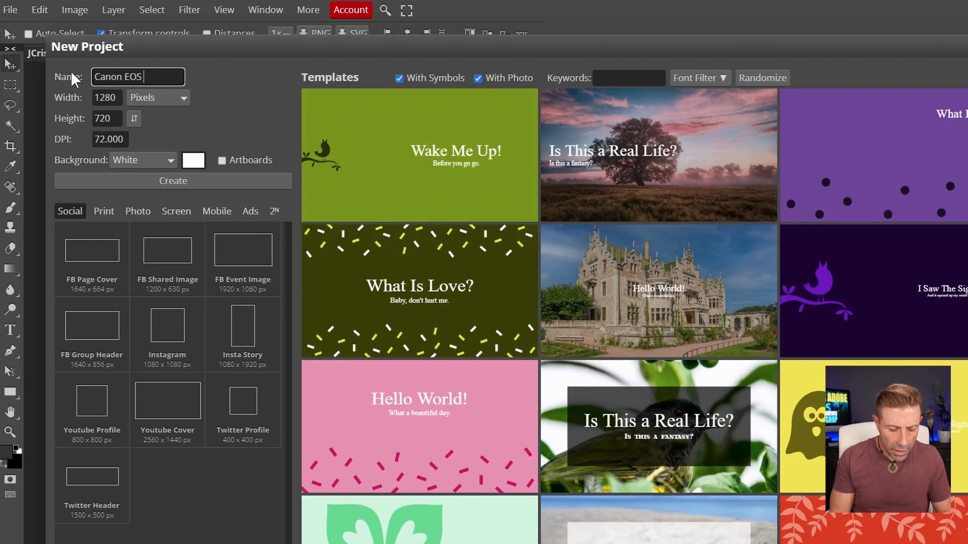
{"action": "type", "text": "R6 Is Coming"}
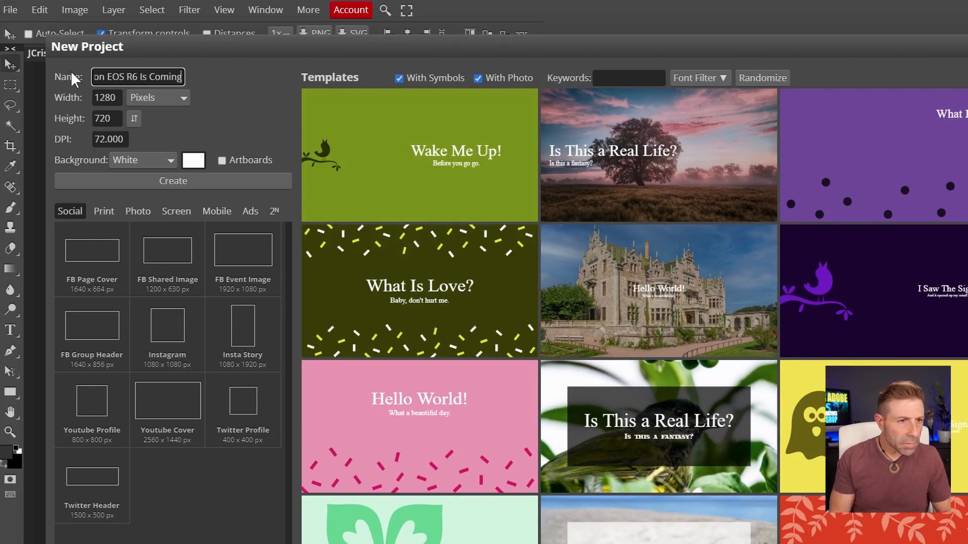
Set the new project's size to 1920 by 1080 pixels and its resolution to 300 DPI
{"action": "key", "text": "Tab"}
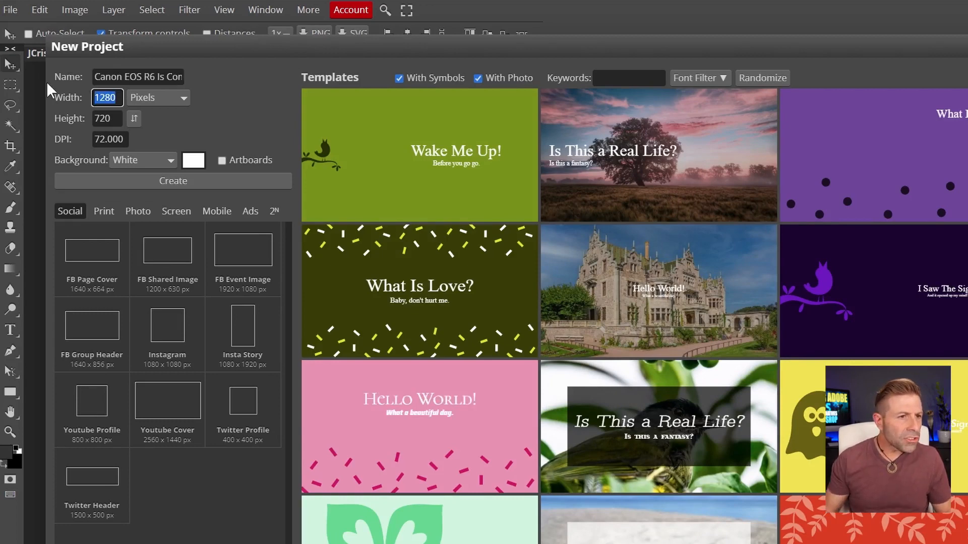
{"action": "type", "text": "1920"}
{"action": "key", "text": "Tab"}
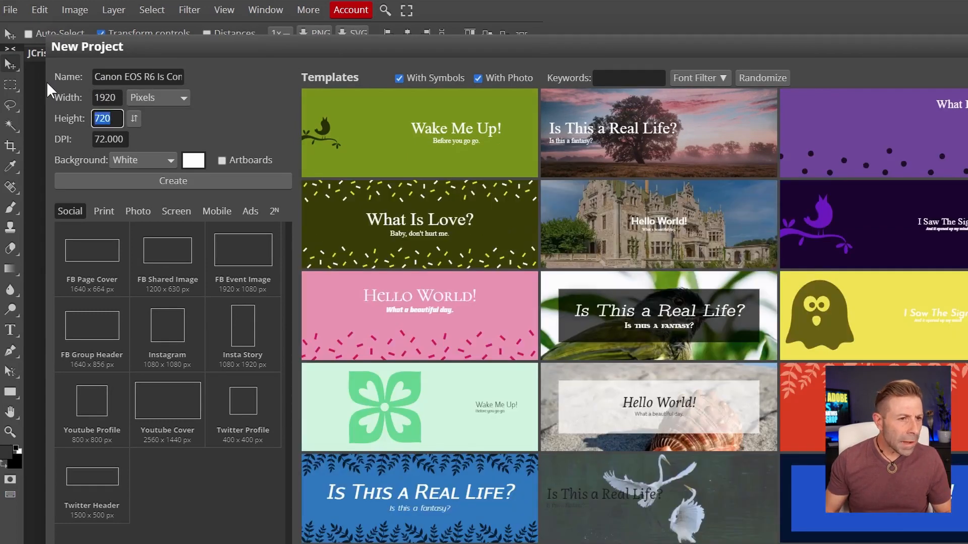
{"action": "type", "text": "1080"}
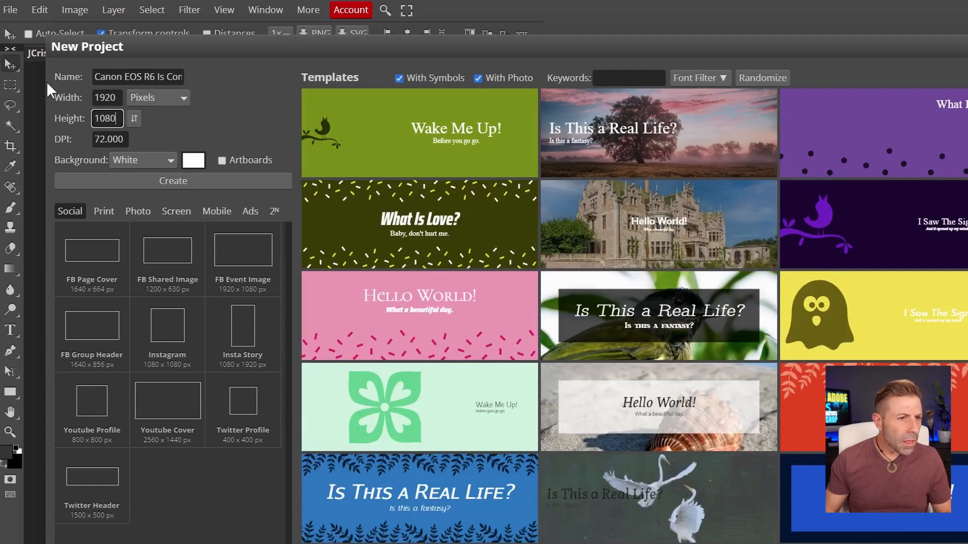
{"action": "key", "text": "Tab"}
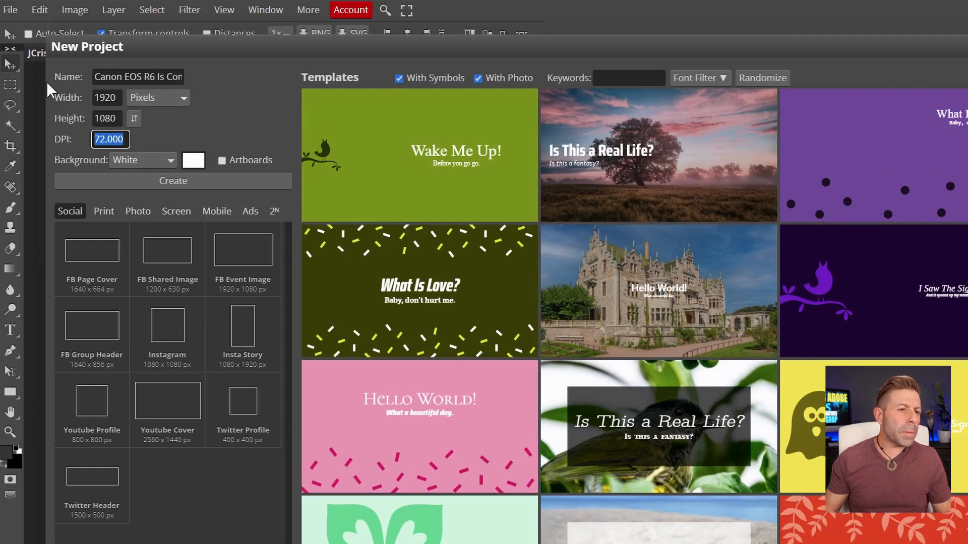
{"action": "type", "text": "300"}
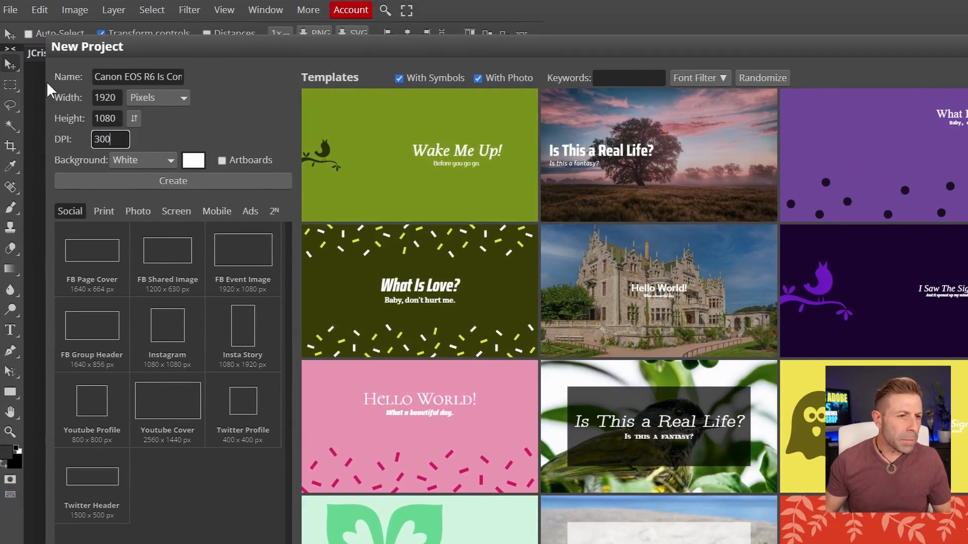
{"action": "key", "text": "Tab"}
{"action": "key", "text": "shift+Tab"}
{"action": "left_click", "coordinate": [169, 126]}
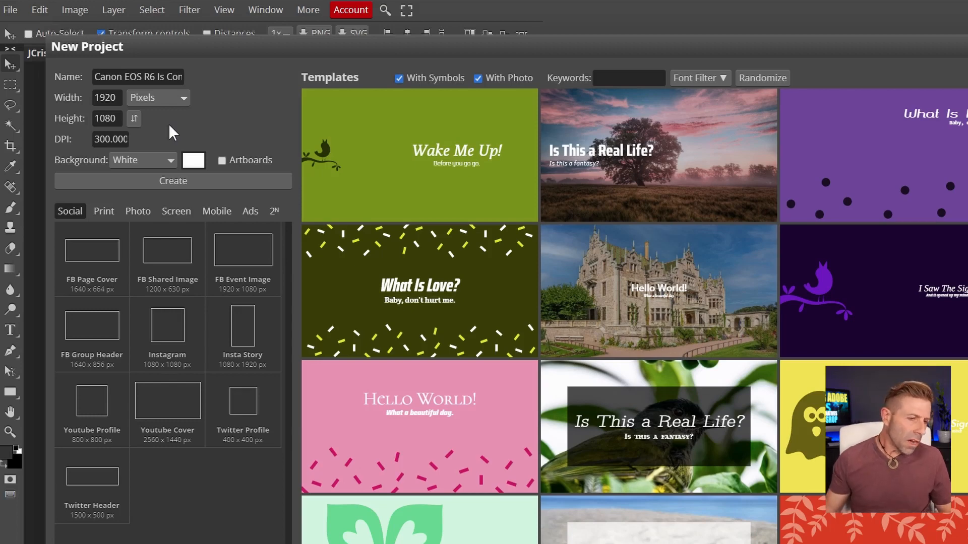
Choose a transparent background for the new project and create it
{"action": "left_click", "coordinate": [172, 159]}
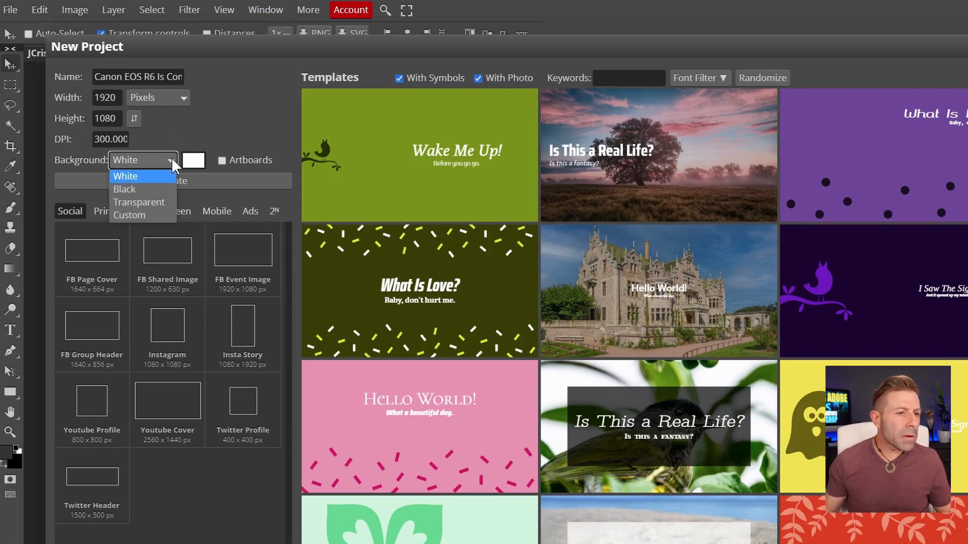
{"action": "left_click", "coordinate": [158, 201]}
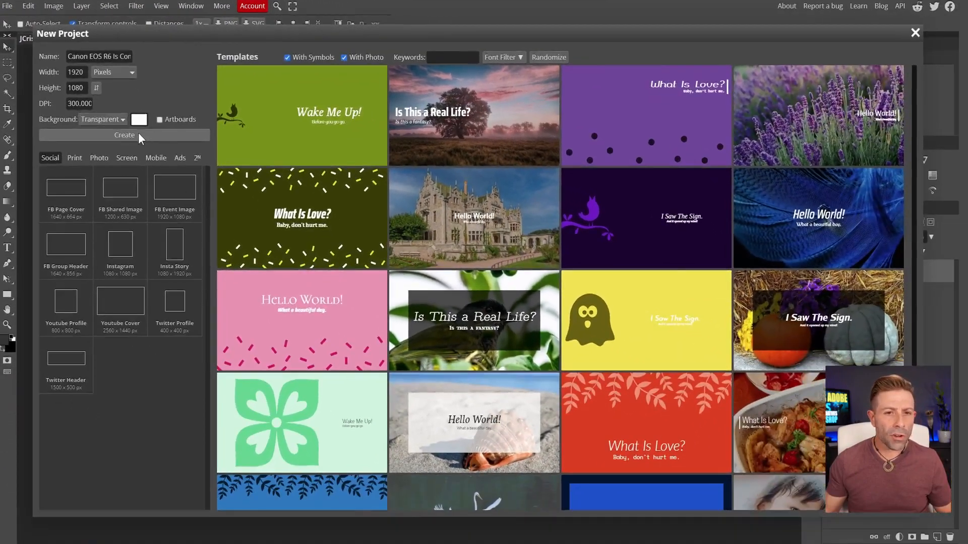
{"action": "left_click", "coordinate": [143, 164]}
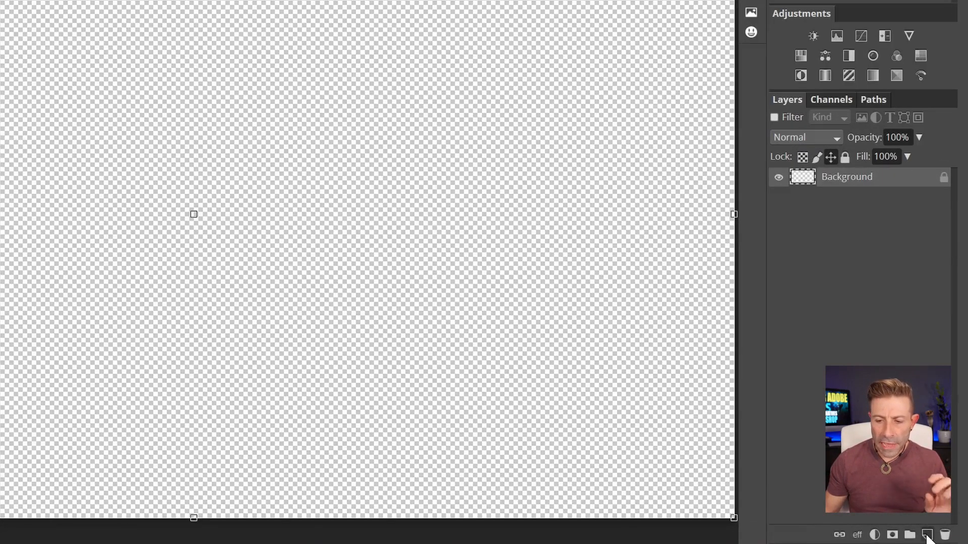
Add an empty layer above the background and set the foreground colour to dark grey 474747
{"action": "left_click", "coordinate": [926, 536]}
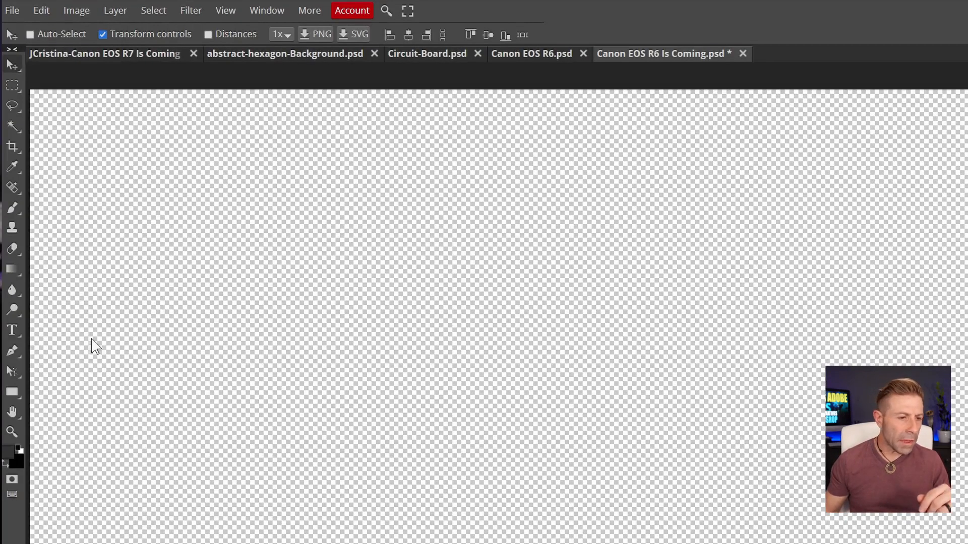
{"action": "left_click", "coordinate": [19, 457]}
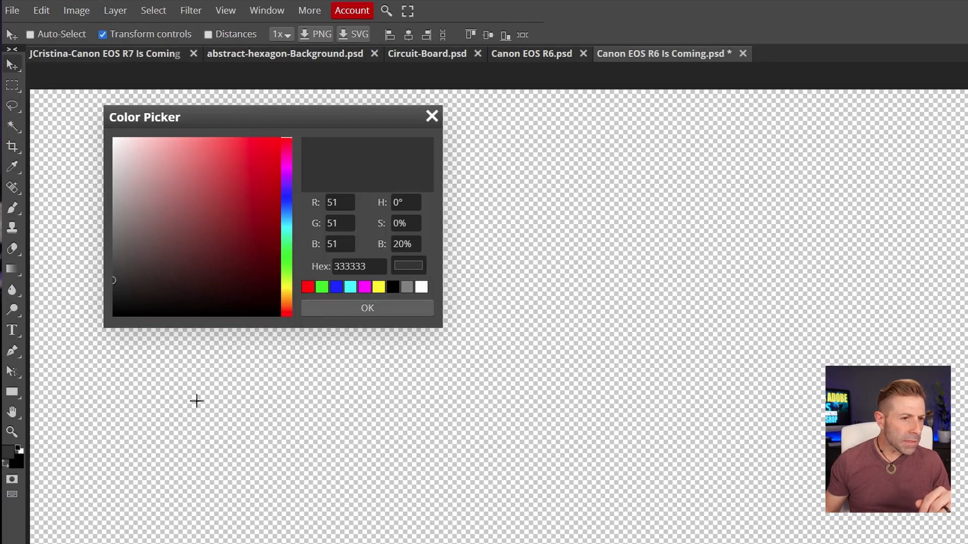
{"action": "left_click_drag", "start_coordinate": [114, 281], "coordinate": [110, 266]}
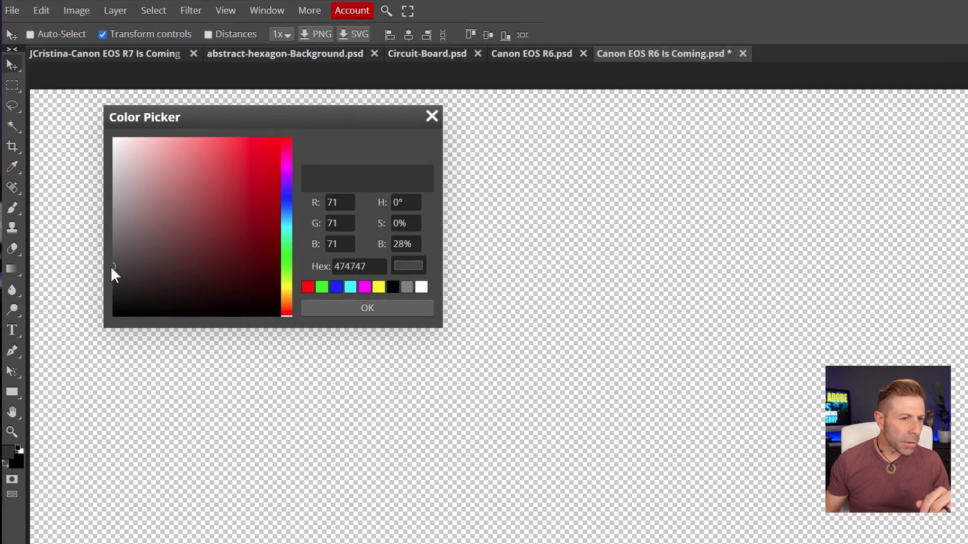
{"action": "left_click", "coordinate": [342, 307]}
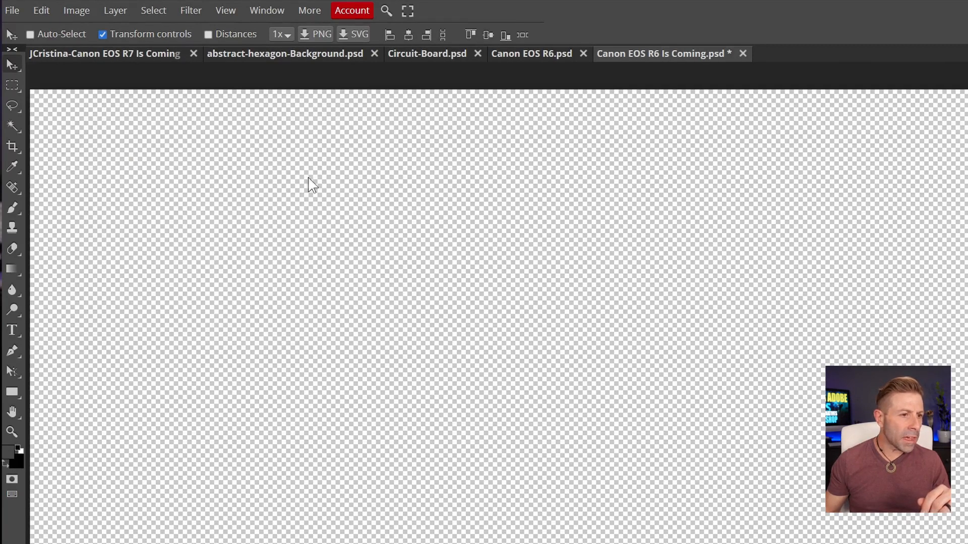
Fill the empty layer with the foreground colour using the Paint Bucket tool
{"action": "left_click", "coordinate": [20, 273]}
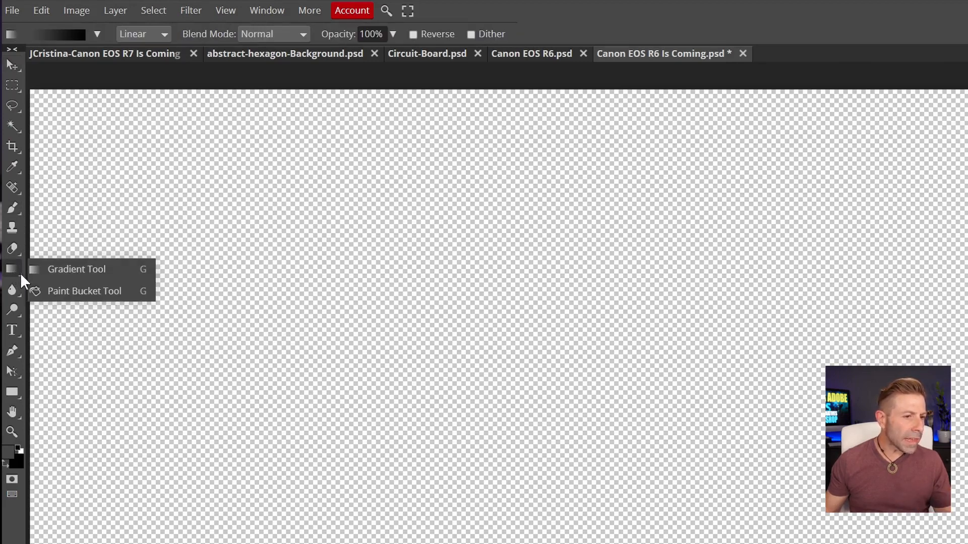
{"action": "left_click", "coordinate": [78, 293]}
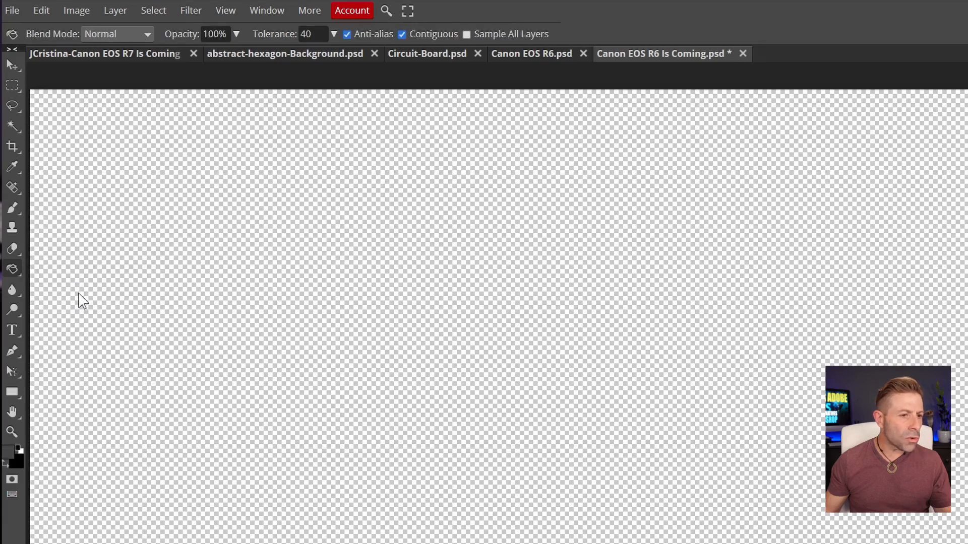
{"action": "left_click", "coordinate": [341, 252]}
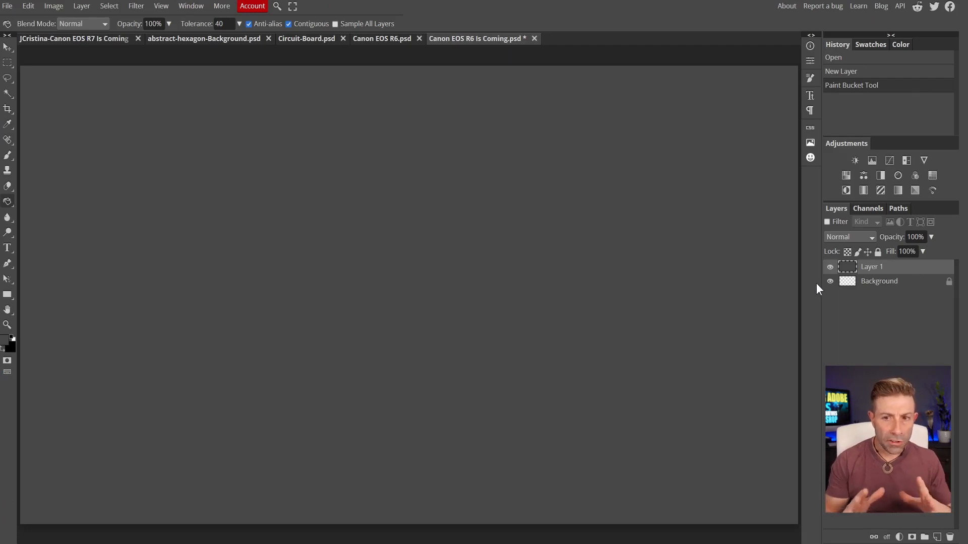
Copy the entire abstract-hexagon-Background image and paste it as a new layer into the Canon EOS R6 Is Coming document
{"action": "left_click", "coordinate": [82, 38]}
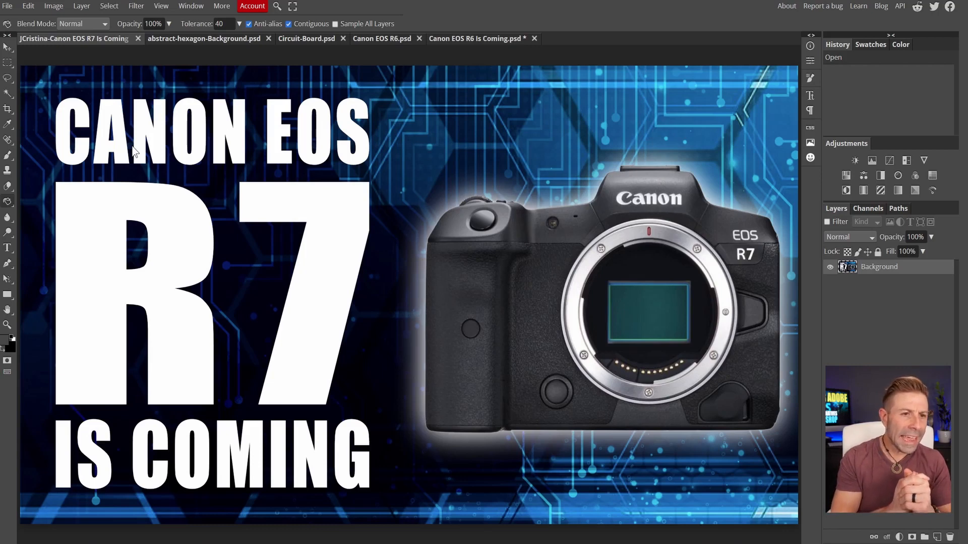
{"action": "left_click", "coordinate": [463, 40]}
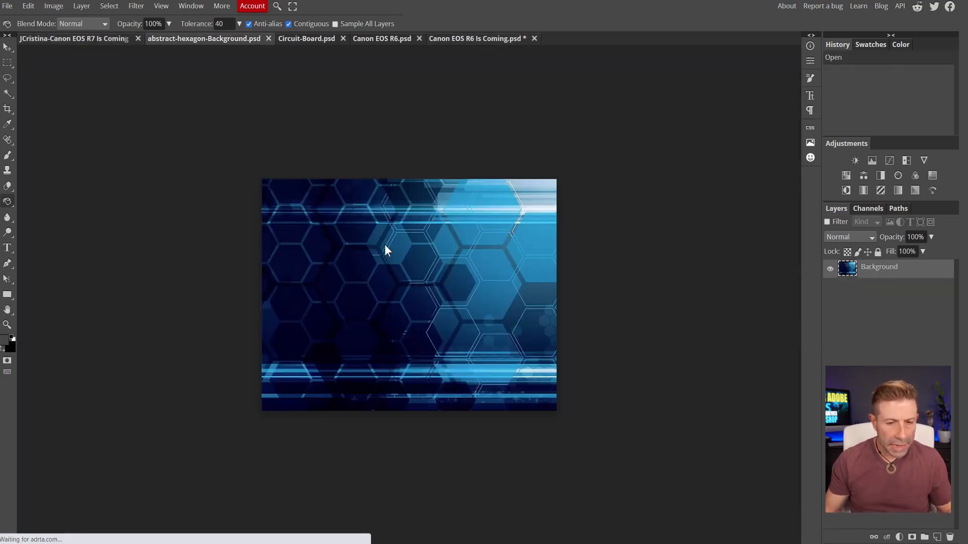
{"action": "key", "text": "ctrl+a"}
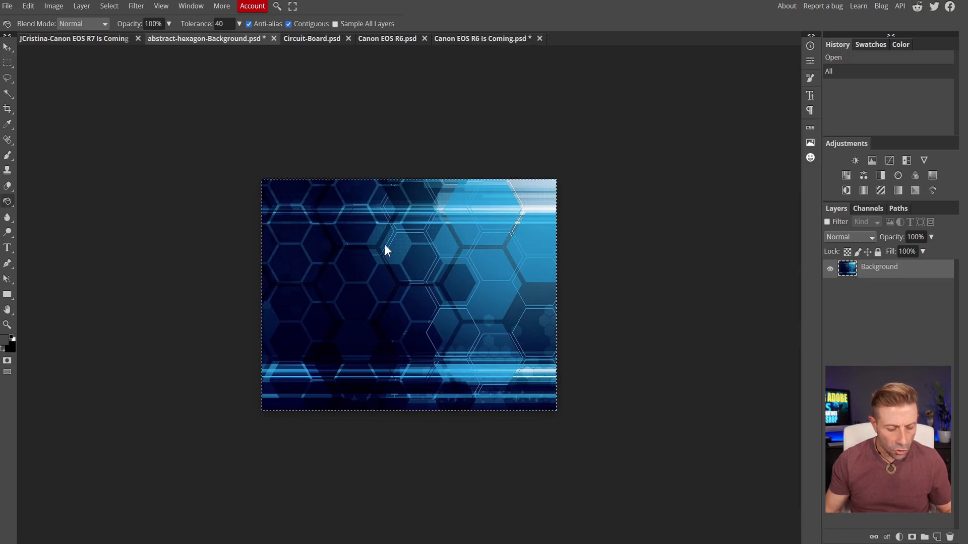
{"action": "left_click", "coordinate": [492, 37]}
{"action": "key", "text": "ctrl+v"}
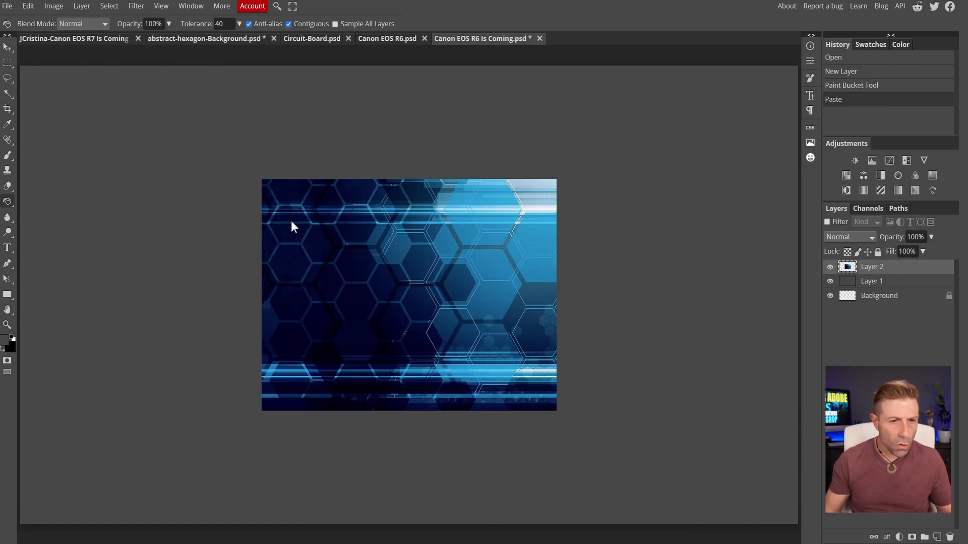
Scale the pasted hexagon layer up from two opposite corners until it covers the entire canvas
{"action": "key", "text": "v"}
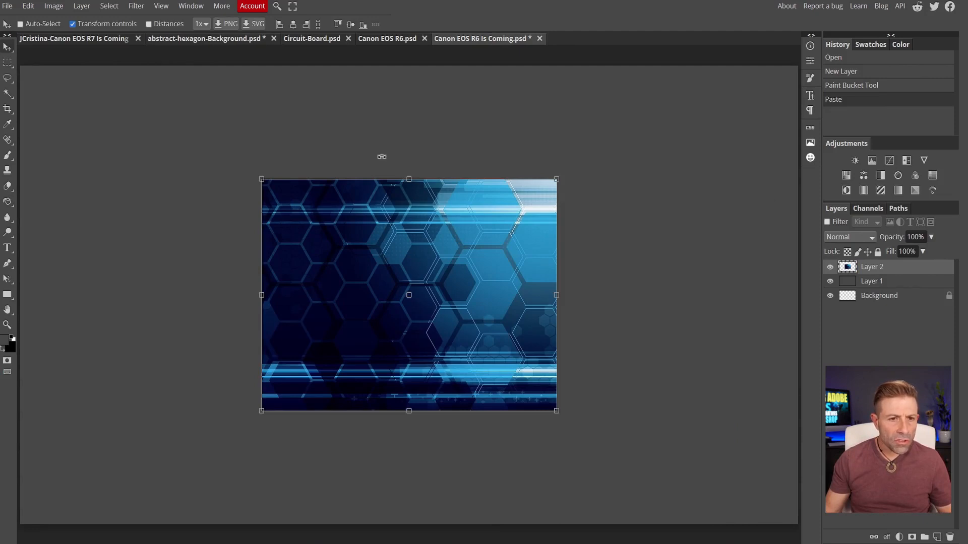
{"action": "key", "text": "ctrl+minus"}
{"action": "key", "text": "ctrl+minus"}
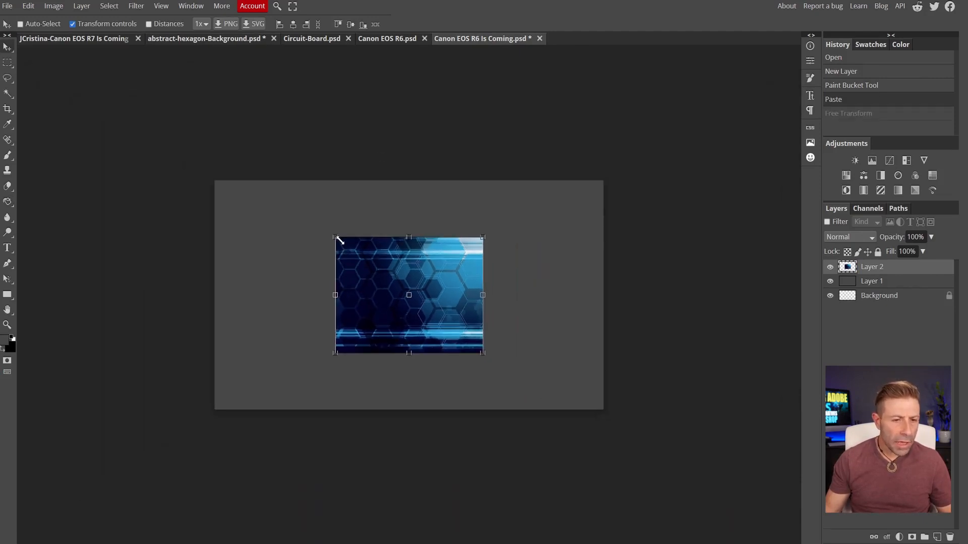
{"action": "left_click_drag", "start_coordinate": [336, 238], "coordinate": [183, 119]}
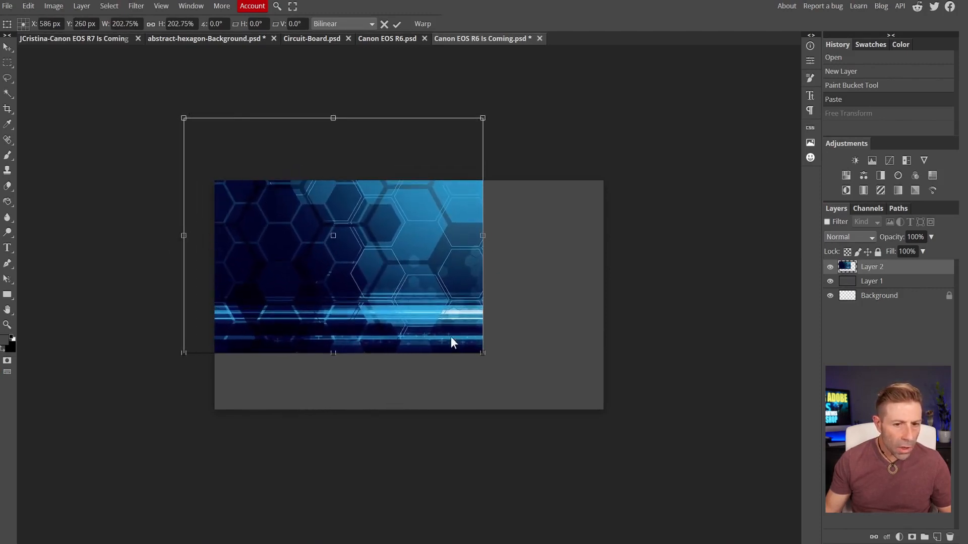
{"action": "left_click_drag", "start_coordinate": [481, 352], "coordinate": [679, 488]}
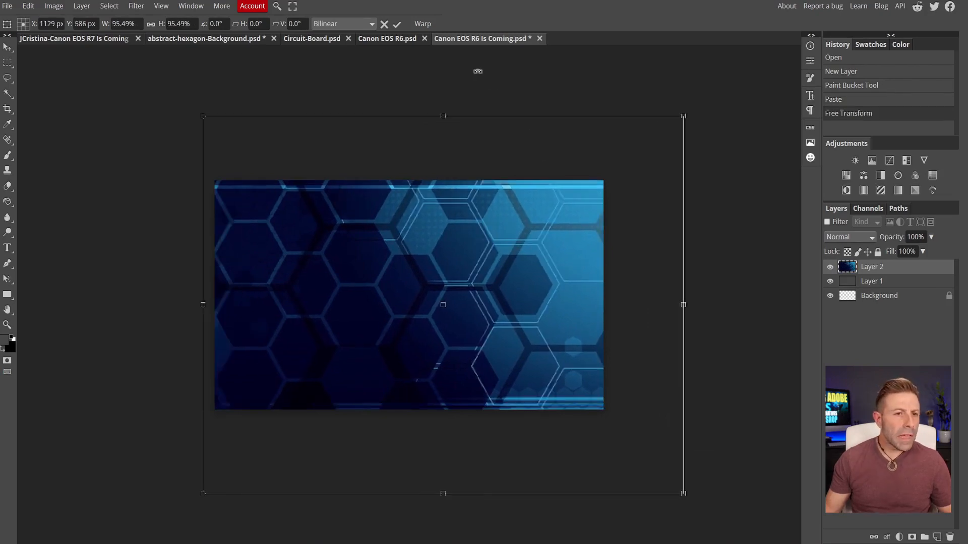
Copy the entire Circuit-Board image and paste it as a new layer into the Canon EOS R6 Is Coming document
{"action": "left_click", "coordinate": [319, 39]}
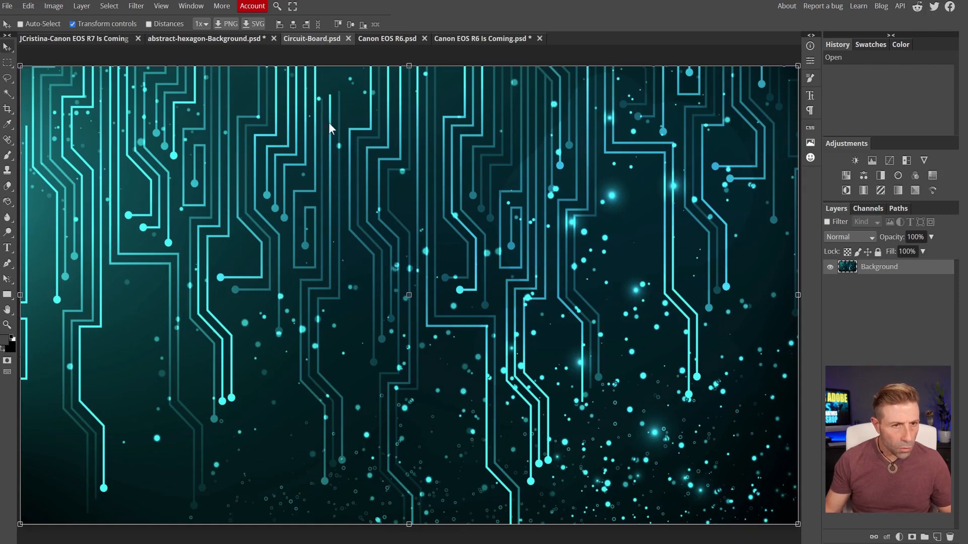
{"action": "key", "text": "ctrl+a"}
{"action": "key", "text": "ctrl+a"}
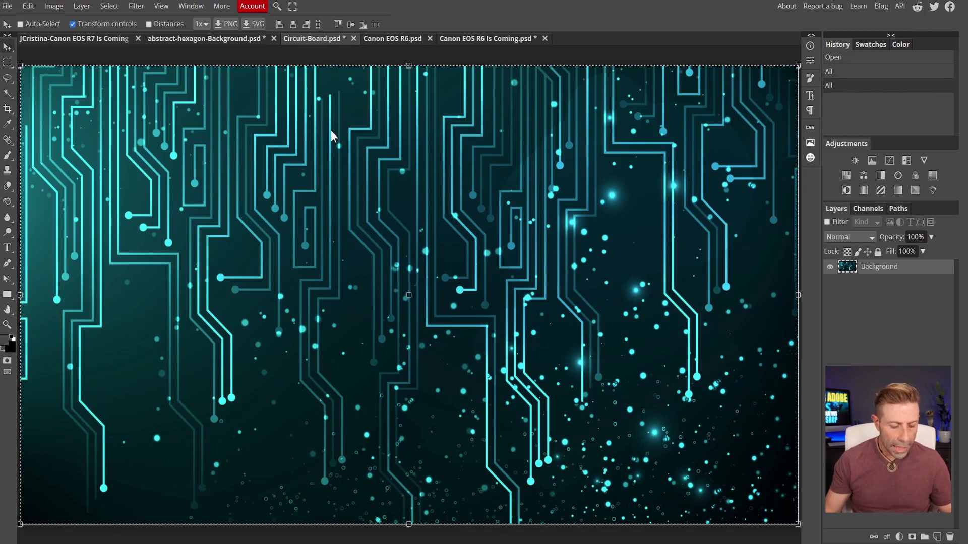
{"action": "key", "text": "ctrl+c"}
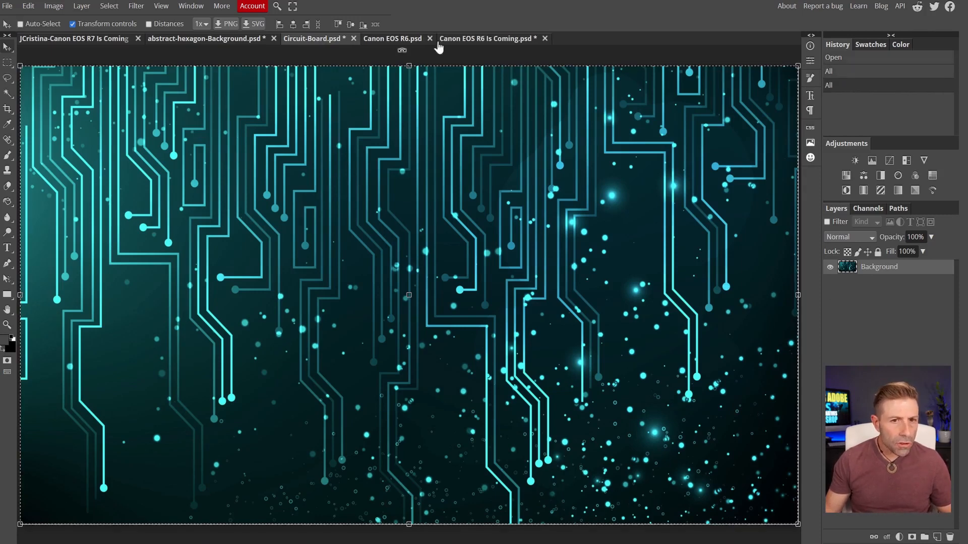
{"action": "left_click", "coordinate": [481, 41]}
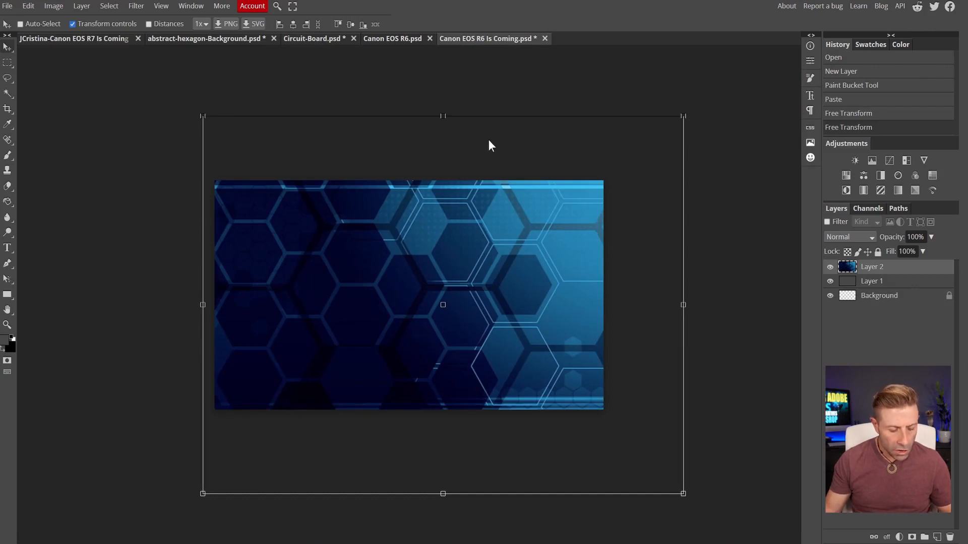
{"action": "key", "text": "ctrl+v"}
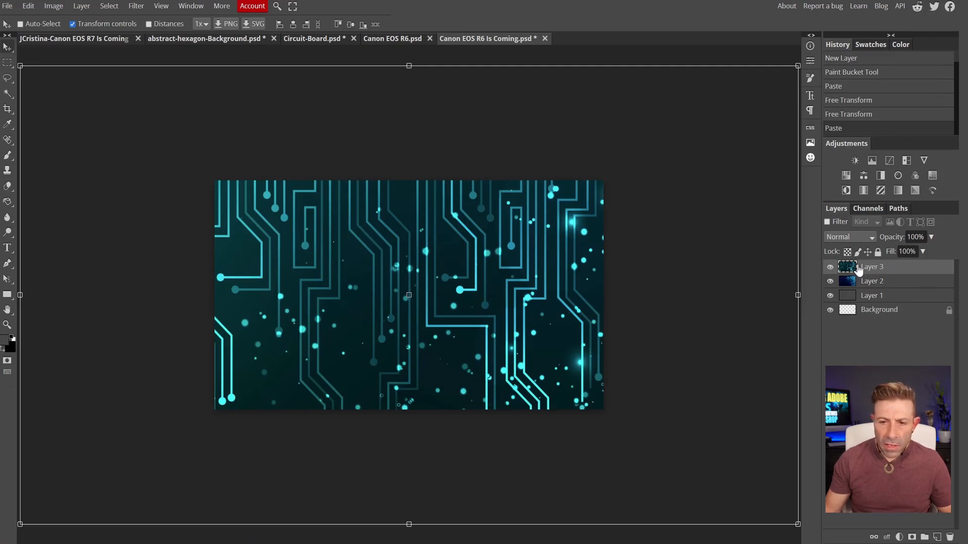
Compare the canvas with the circuit-board layer hidden and shown, and try the Screen blend mode on that layer
{"action": "left_click", "coordinate": [830, 268]}
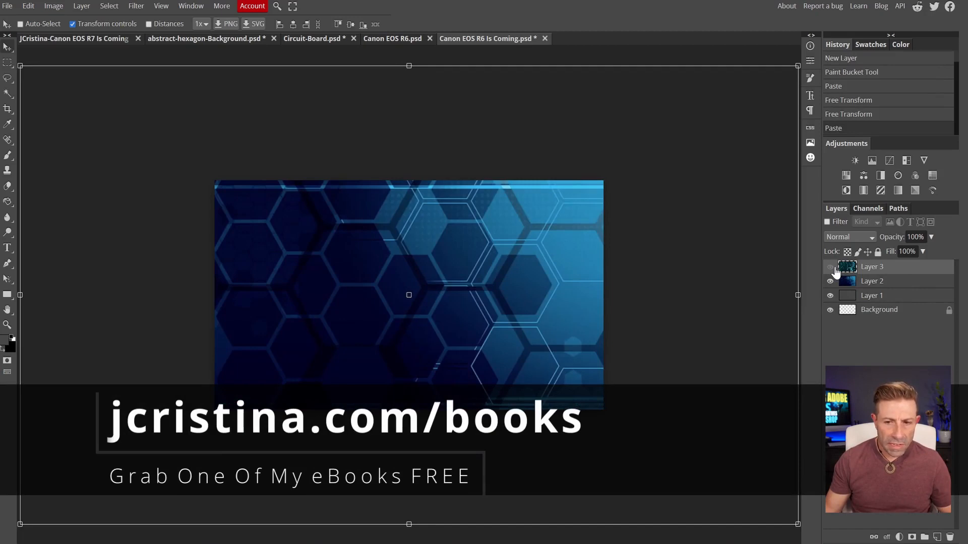
{"action": "left_click", "coordinate": [830, 267]}
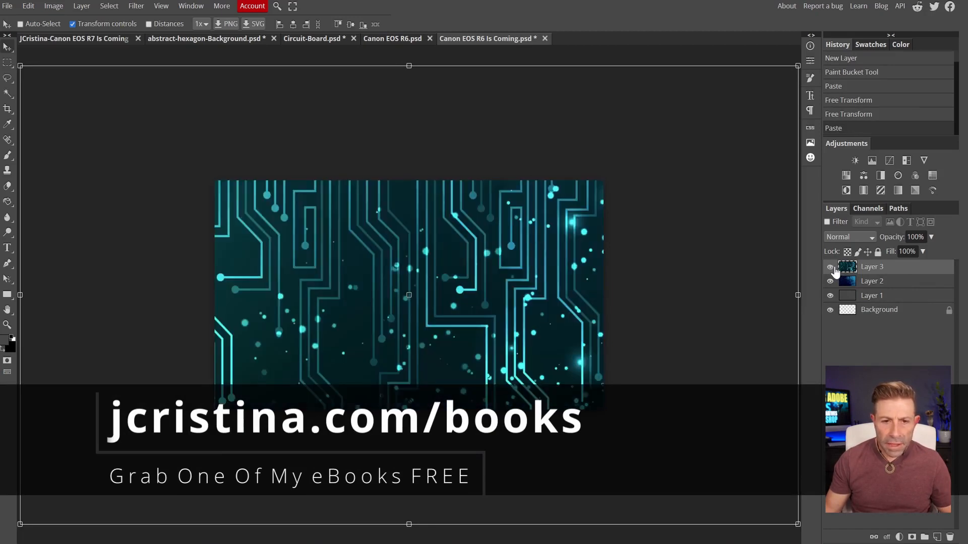
{"action": "left_click", "coordinate": [872, 238]}
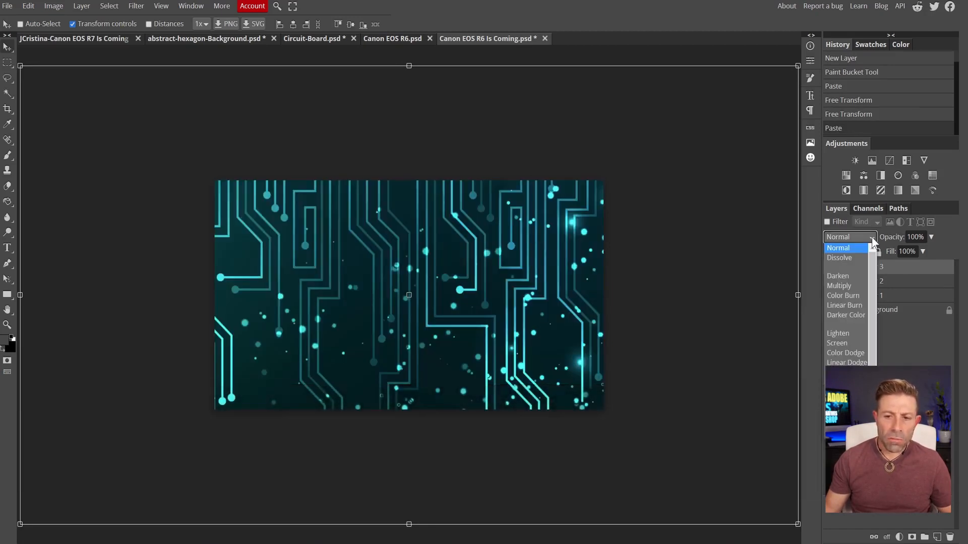
{"action": "left_click", "coordinate": [848, 342]}
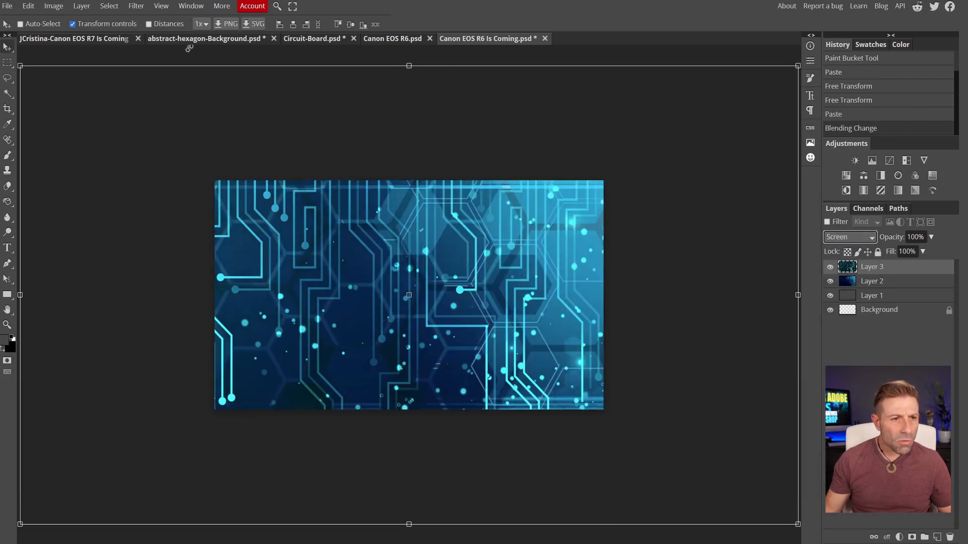
Set the circuit-board layer's blend mode to Soft Light, comparing the background with the Canon EOS R7 reference thumbnail
{"action": "left_click", "coordinate": [115, 42]}
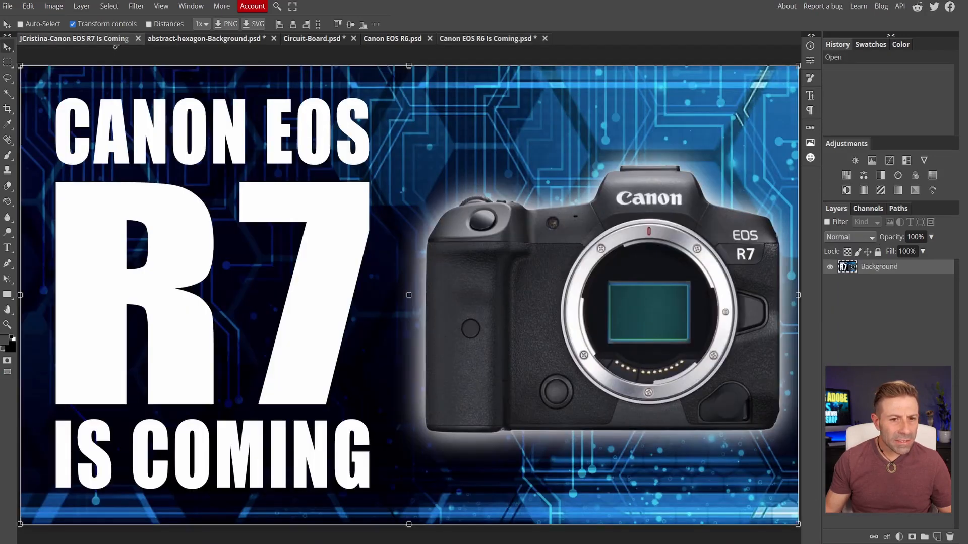
{"action": "left_click", "coordinate": [461, 42]}
{"action": "scroll", "coordinate": [458, 288], "scroll_direction": "up", "scroll_amount": 1}
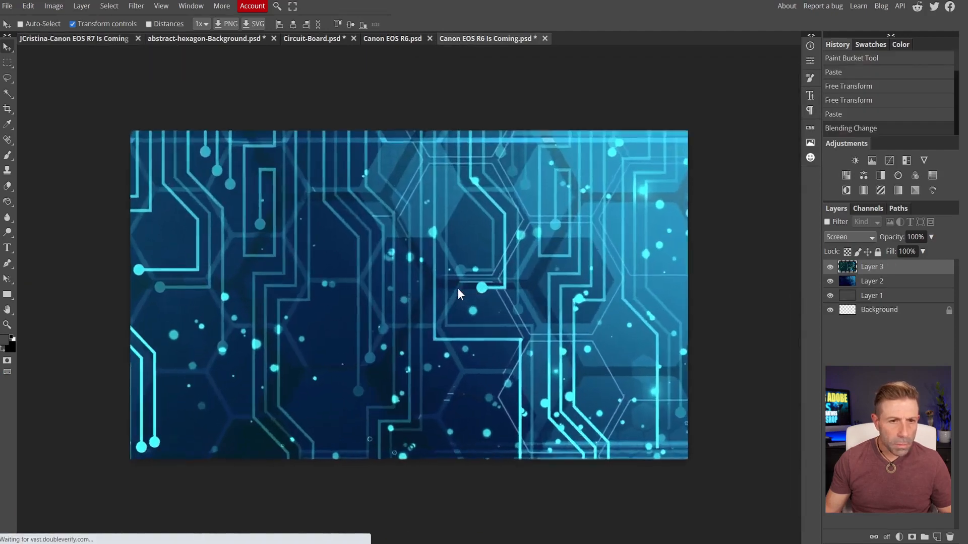
{"action": "scroll", "coordinate": [458, 289], "scroll_direction": "up", "scroll_amount": 1}
{"action": "left_click", "coordinate": [91, 36]}
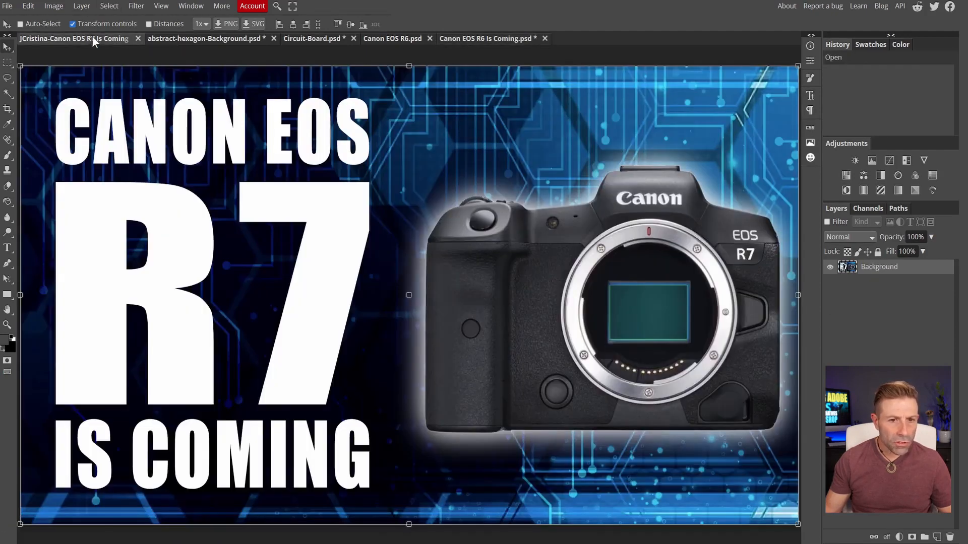
{"action": "left_click", "coordinate": [461, 38]}
{"action": "left_click", "coordinate": [870, 237]}
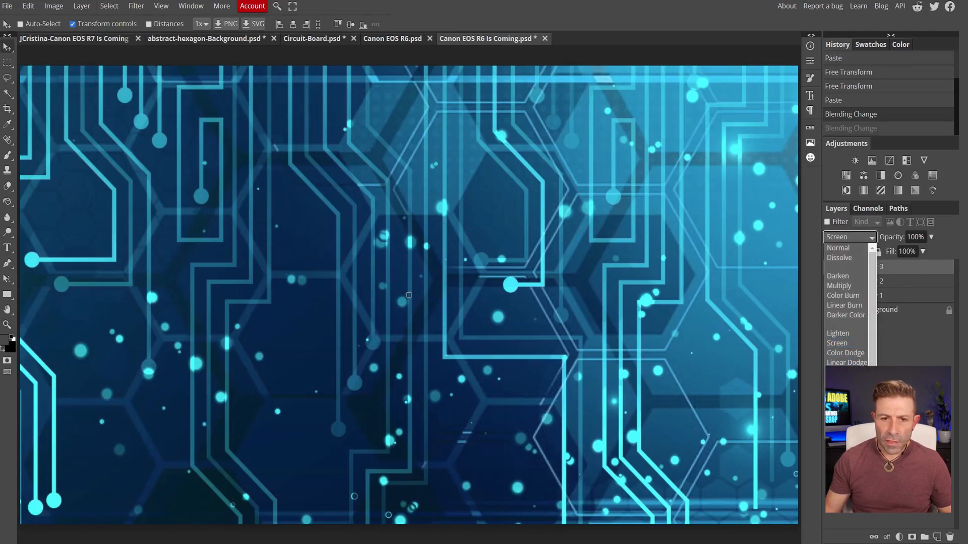
{"action": "left_click", "coordinate": [840, 400]}
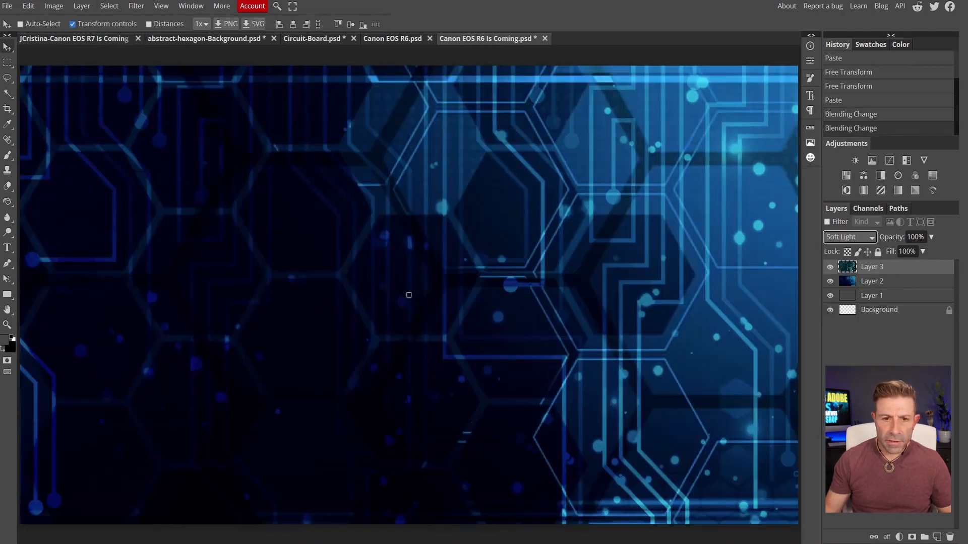
{"action": "left_click", "coordinate": [104, 39]}
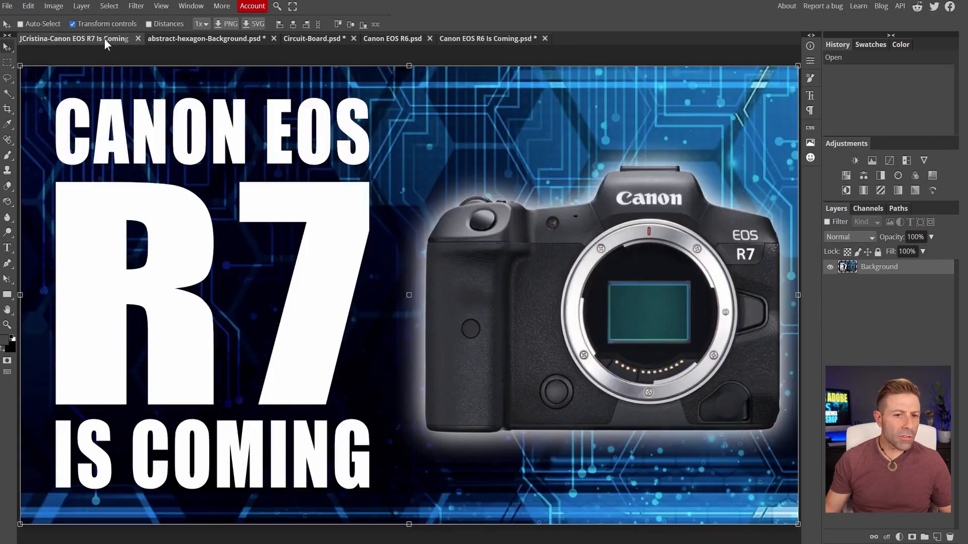
{"action": "left_click", "coordinate": [460, 38]}
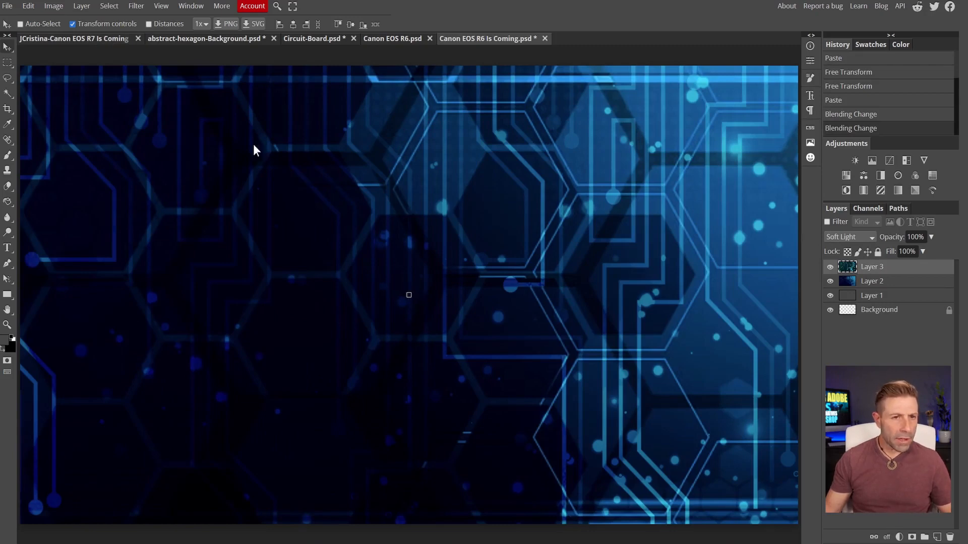
Set the Type tool's text colour to white ffffff and the font size to 150 px
{"action": "left_click", "coordinate": [81, 38]}
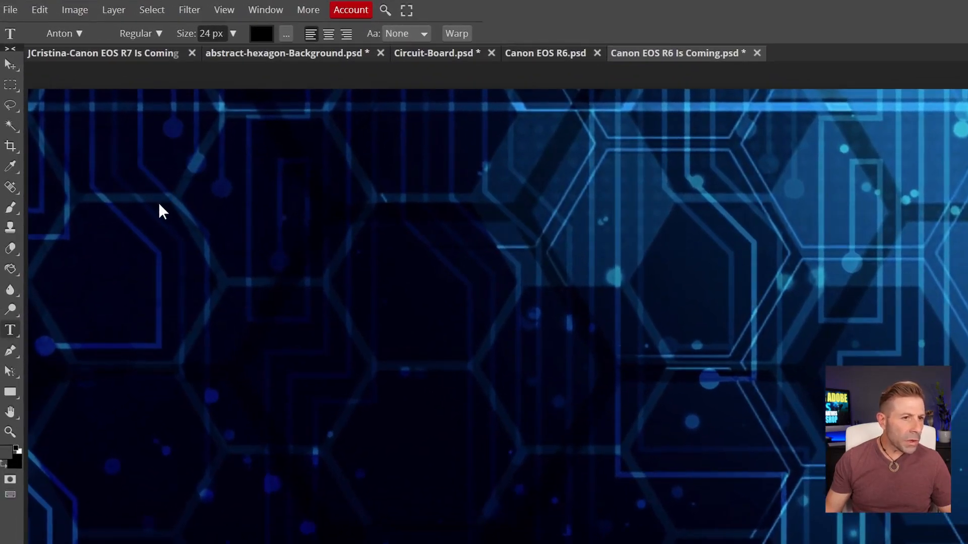
{"action": "left_click", "coordinate": [269, 43]}
{"action": "left_click_drag", "start_coordinate": [117, 142], "coordinate": [84, 120]}
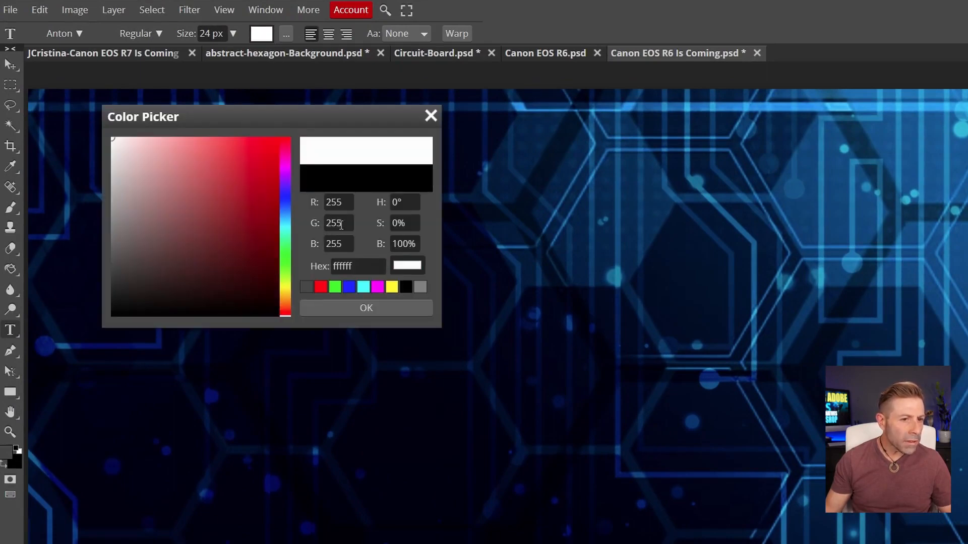
{"action": "left_click", "coordinate": [370, 309]}
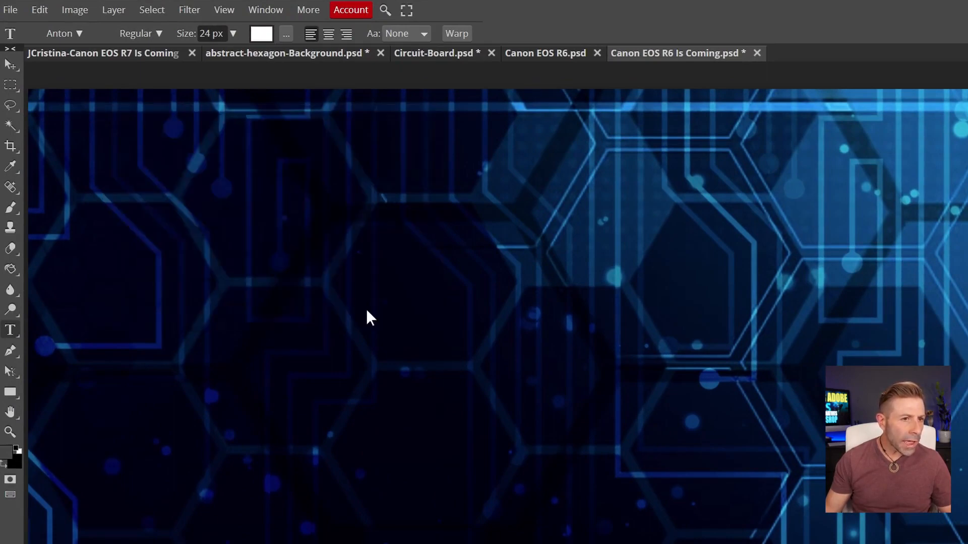
{"action": "left_click", "coordinate": [233, 34]}
{"action": "left_click_drag", "start_coordinate": [206, 56], "coordinate": [271, 56]}
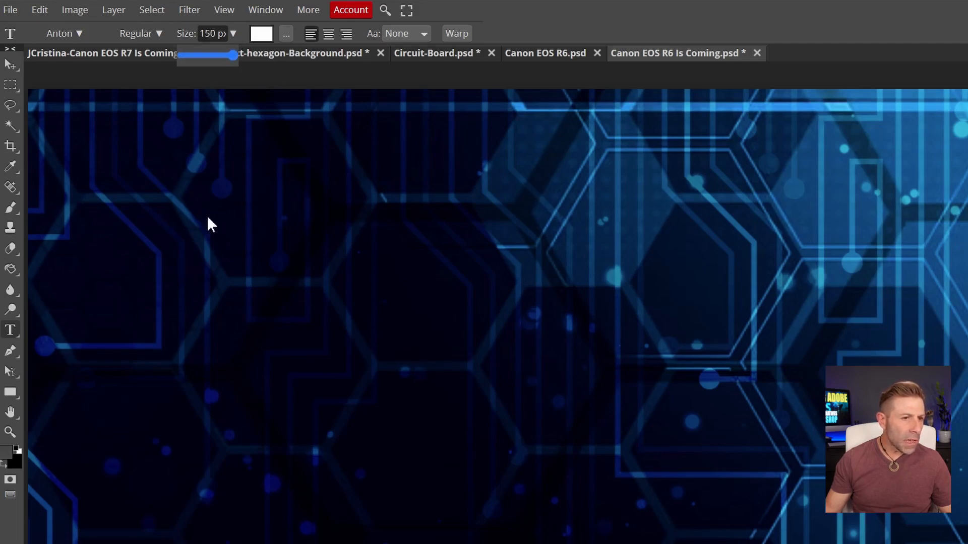
Add the text "CANON EOS" in the upper-left area of the canvas and move it slightly closer to the corner
{"action": "left_click", "coordinate": [132, 246]}
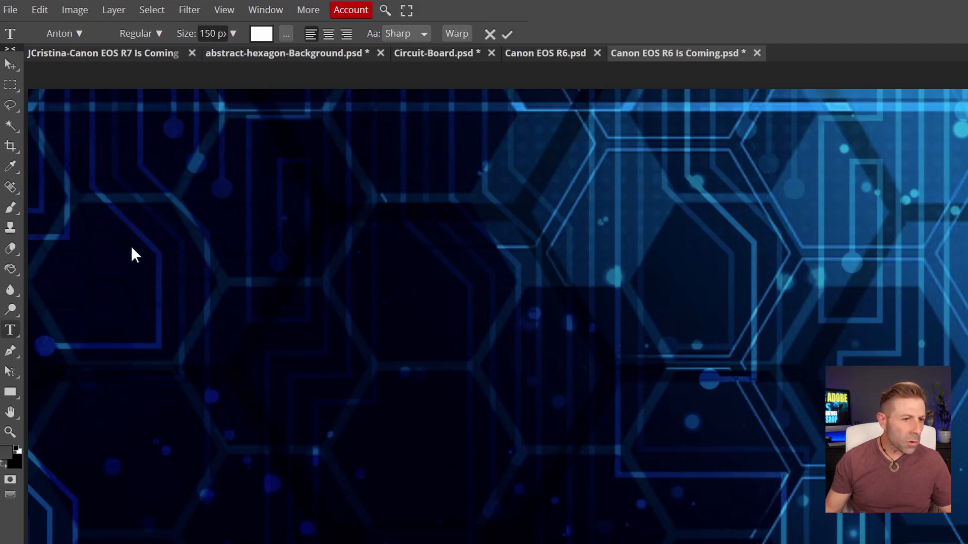
{"action": "type", "text": "CANON EOS"}
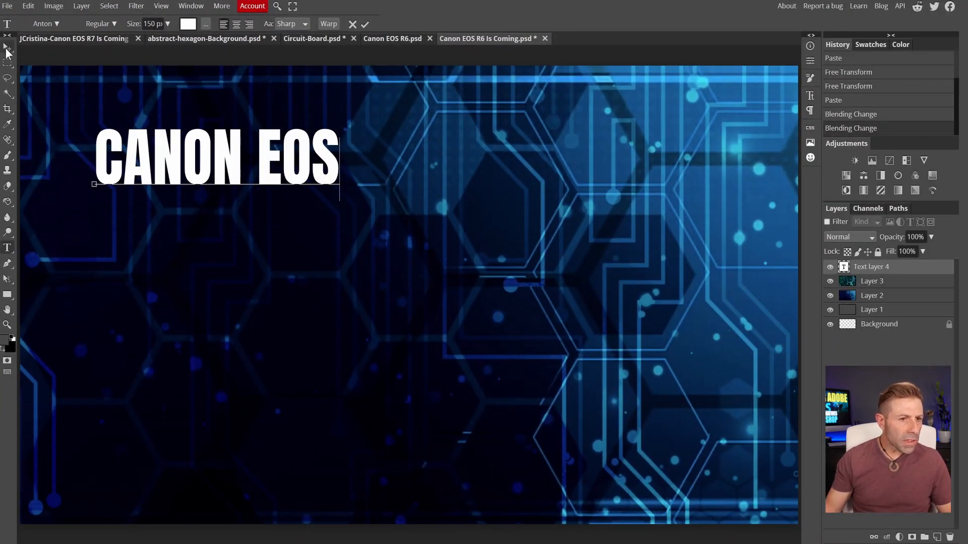
{"action": "left_click", "coordinate": [7, 47]}
{"action": "left_click_drag", "start_coordinate": [225, 175], "coordinate": [202, 169]}
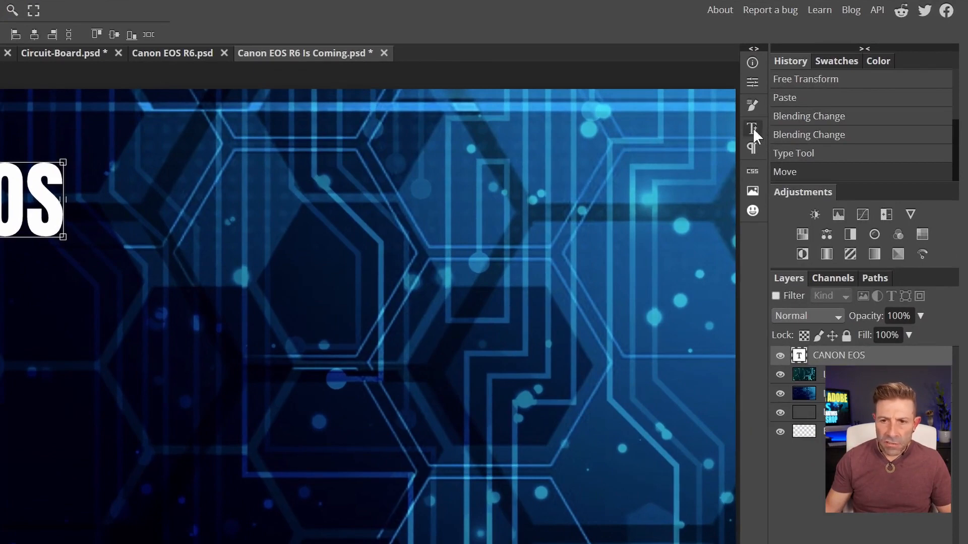
Set the font size of the CANON EOS text layer to 250 px
{"action": "left_click", "coordinate": [752, 128]}
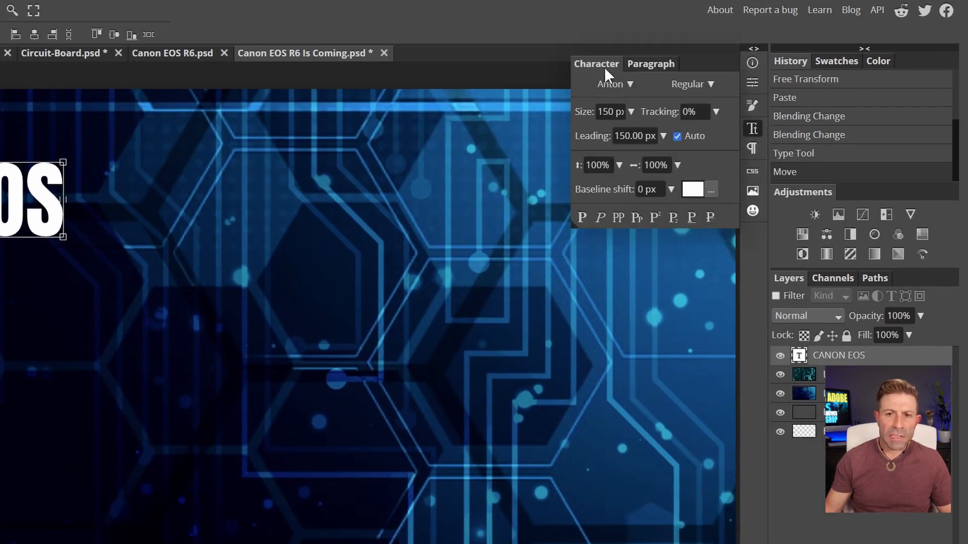
{"action": "left_click", "coordinate": [645, 64]}
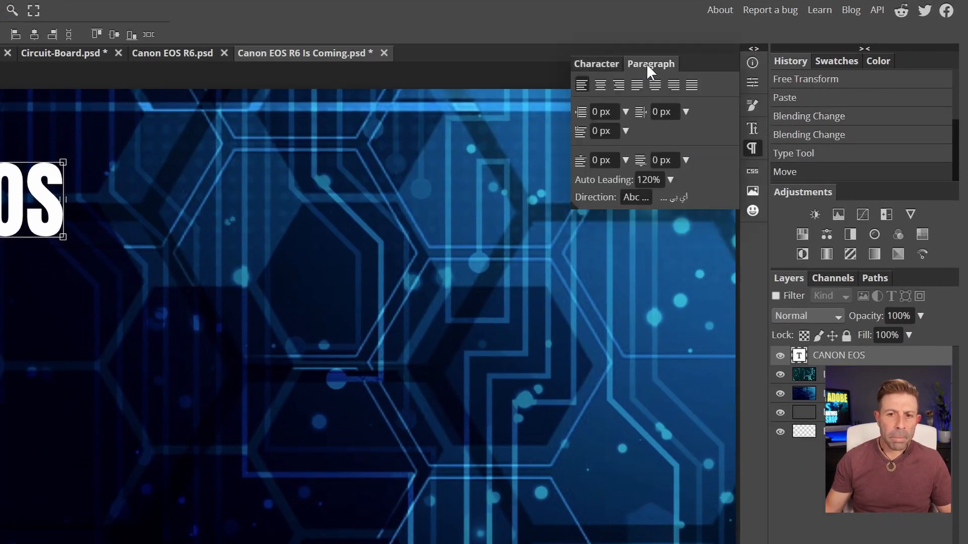
{"action": "left_click", "coordinate": [612, 63]}
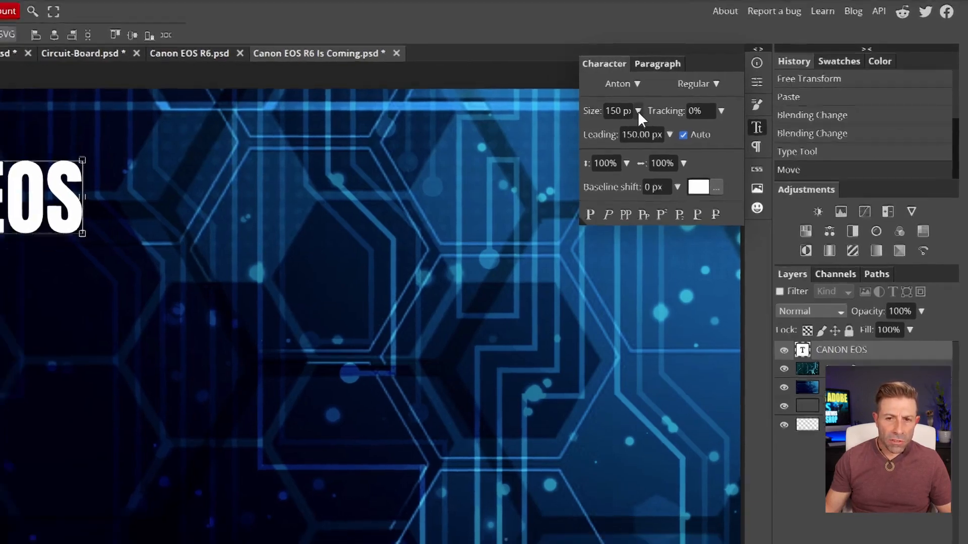
{"action": "left_click", "coordinate": [638, 111]}
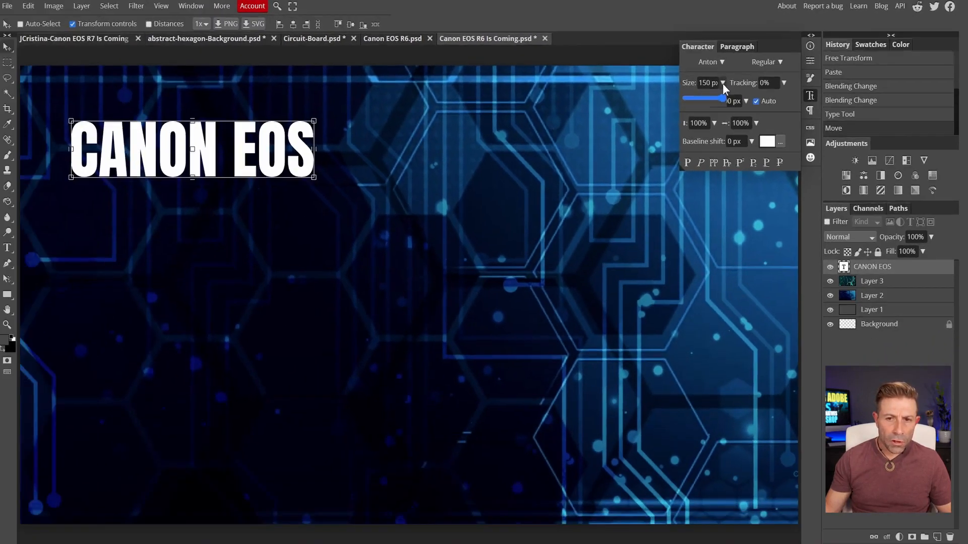
{"action": "mouse_move", "coordinate": [722, 98]}
{"action": "left_mouse_down"}
{"action": "mouse_move", "coordinate": [706, 99]}
{"action": "mouse_move", "coordinate": [733, 98]}
{"action": "left_mouse_up"}
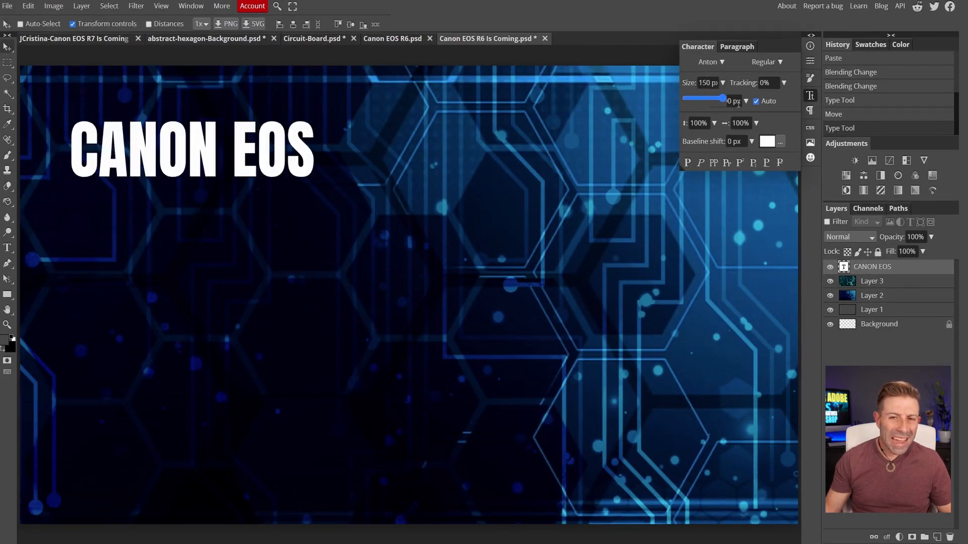
{"action": "left_click", "coordinate": [708, 83]}
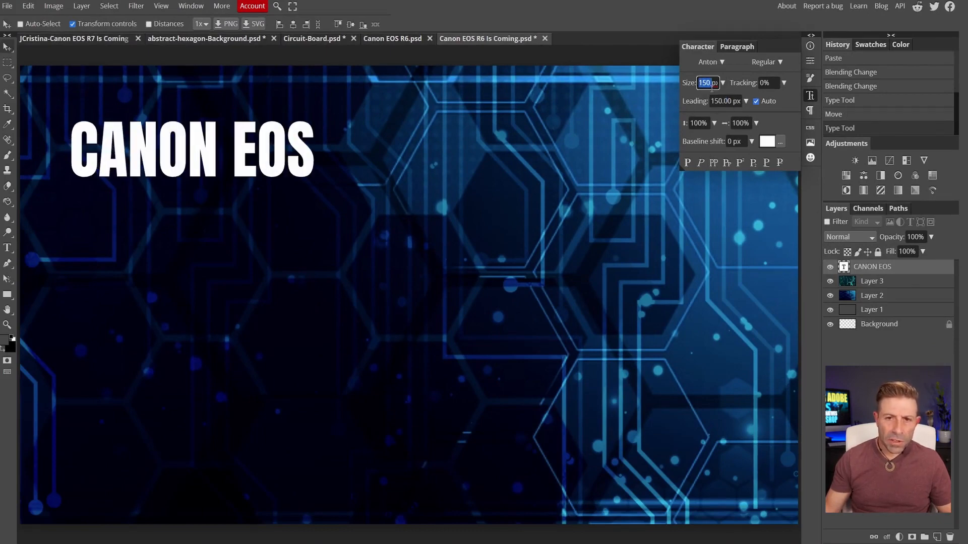
{"action": "type", "text": "250"}
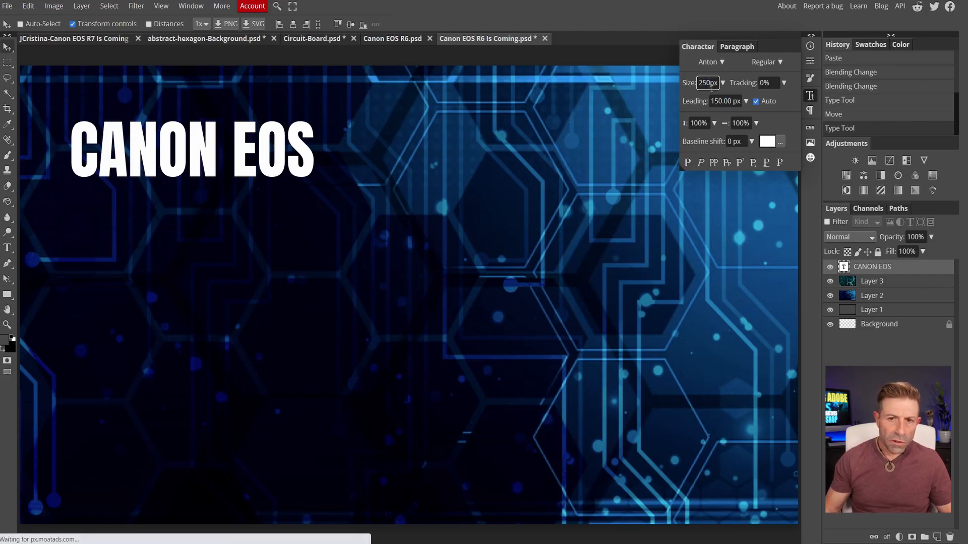
{"action": "key", "text": "Return"}
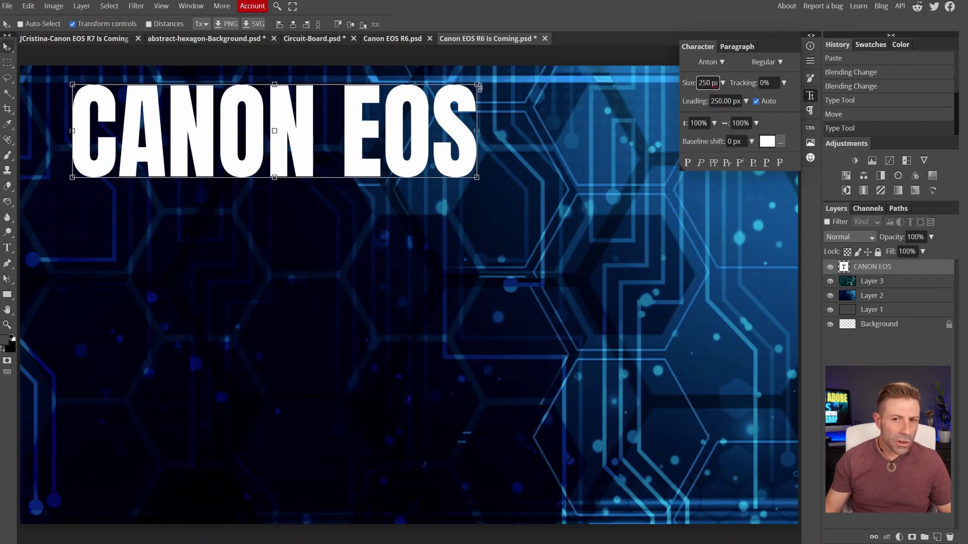
Scale the CANON EOS text down proportionally to about 738 px wide and place it in the canvas's upper-left area
{"action": "left_click", "coordinate": [811, 96]}
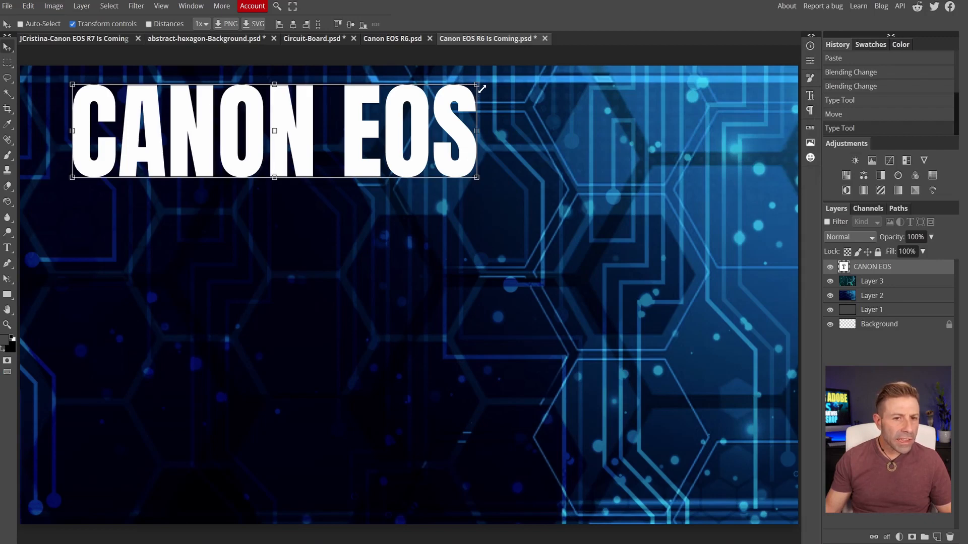
{"action": "left_click_drag", "start_coordinate": [477, 91], "coordinate": [433, 108]}
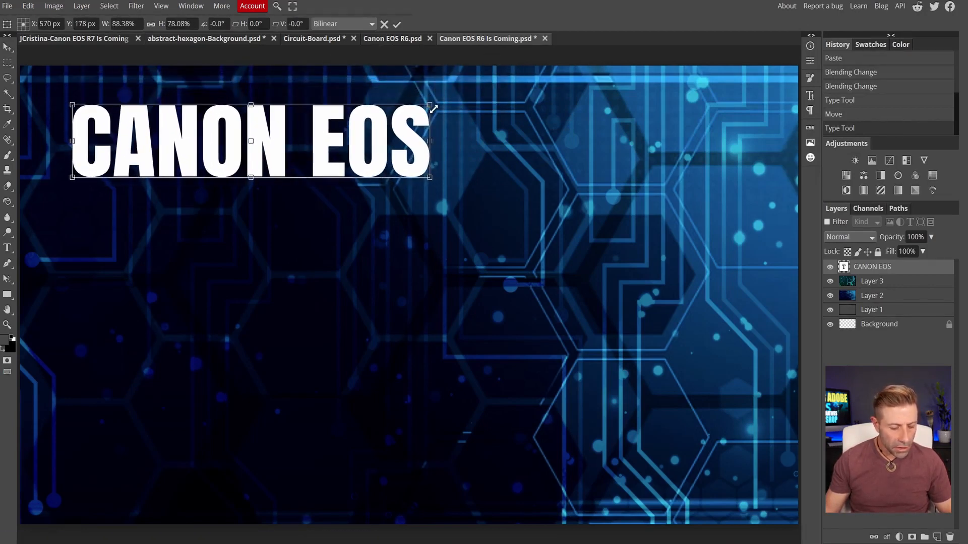
{"action": "key", "text": "Return"}
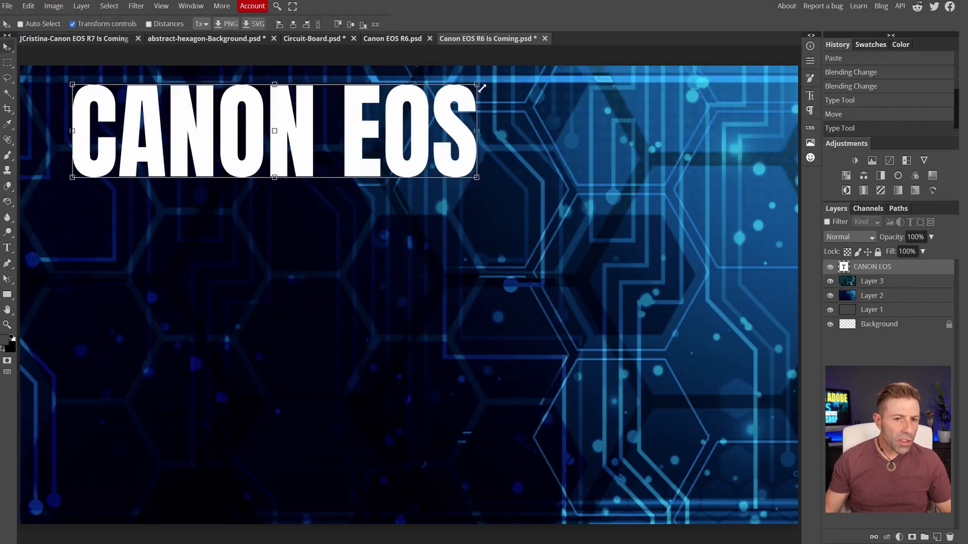
{"action": "left_click_drag", "start_coordinate": [482, 88], "coordinate": [408, 164]}
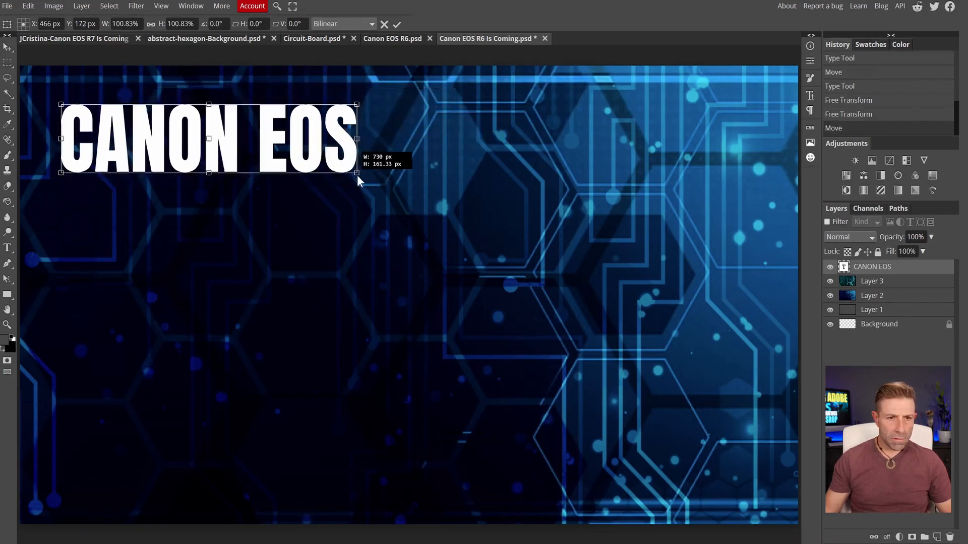
{"action": "left_click_drag", "start_coordinate": [360, 178], "coordinate": [363, 180]}
Squash the CANON EOS text to about 153 px high, comparing it with the Canon EOS R7 reference thumbnail
{"action": "left_click", "coordinate": [102, 38]}
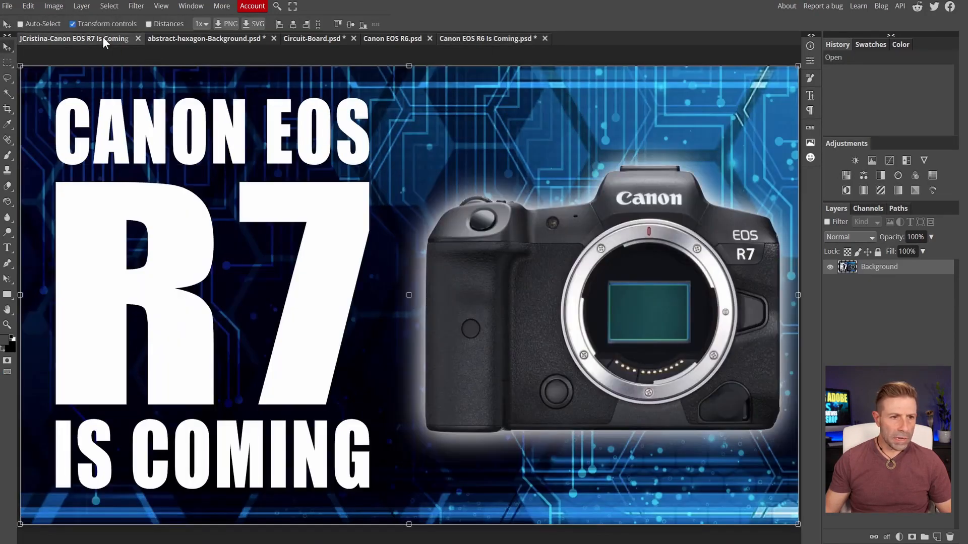
{"action": "left_click", "coordinate": [492, 38]}
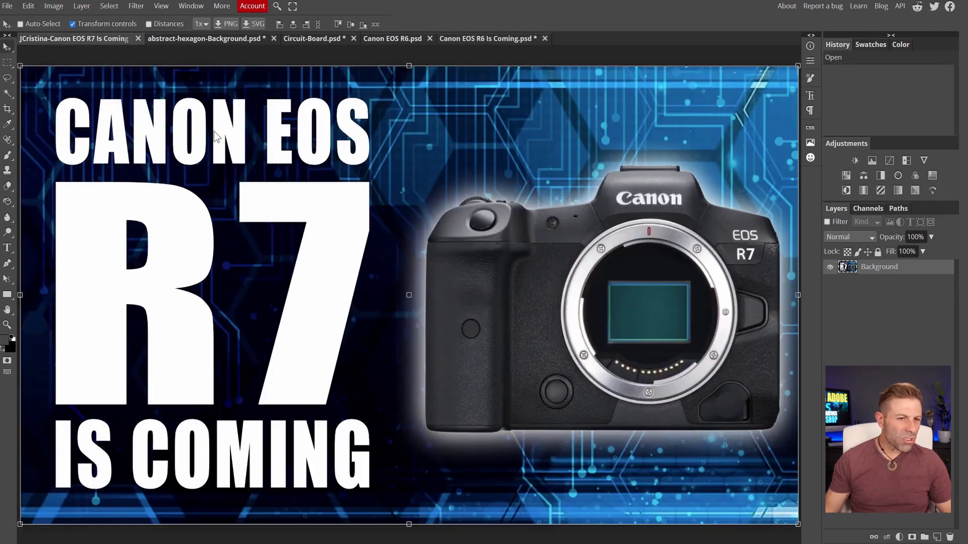
{"action": "left_click", "coordinate": [492, 39]}
{"action": "left_click_drag", "start_coordinate": [211, 174], "coordinate": [216, 171]}
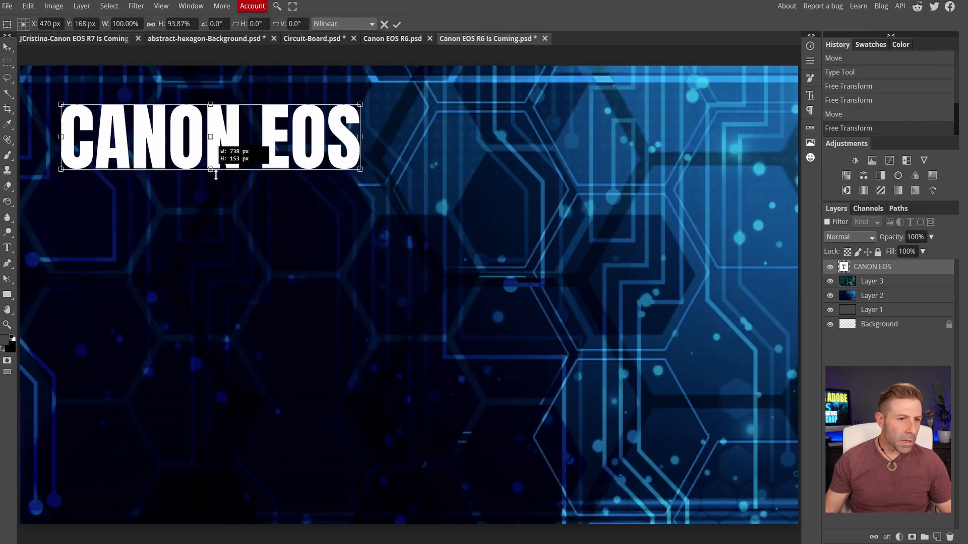
{"action": "left_click", "coordinate": [89, 38]}
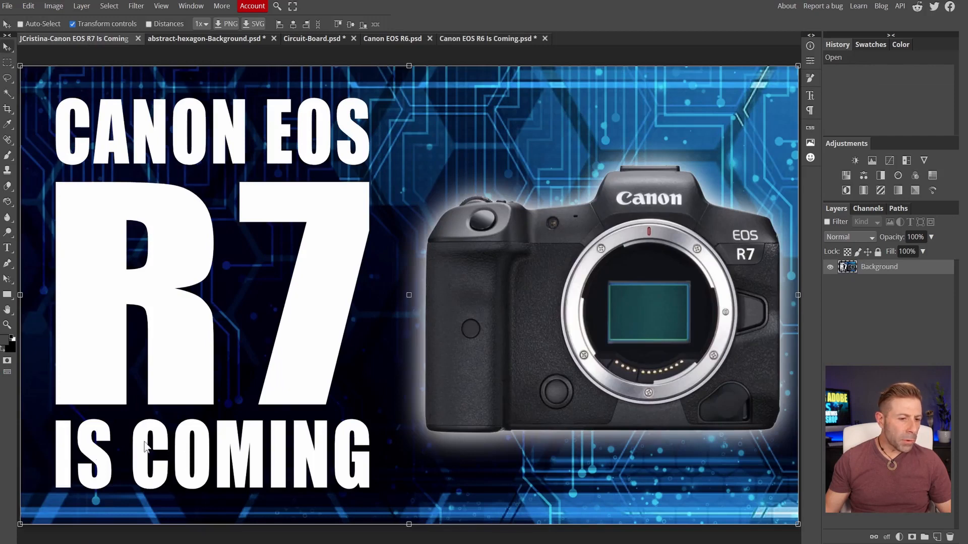
{"action": "left_click", "coordinate": [504, 38]}
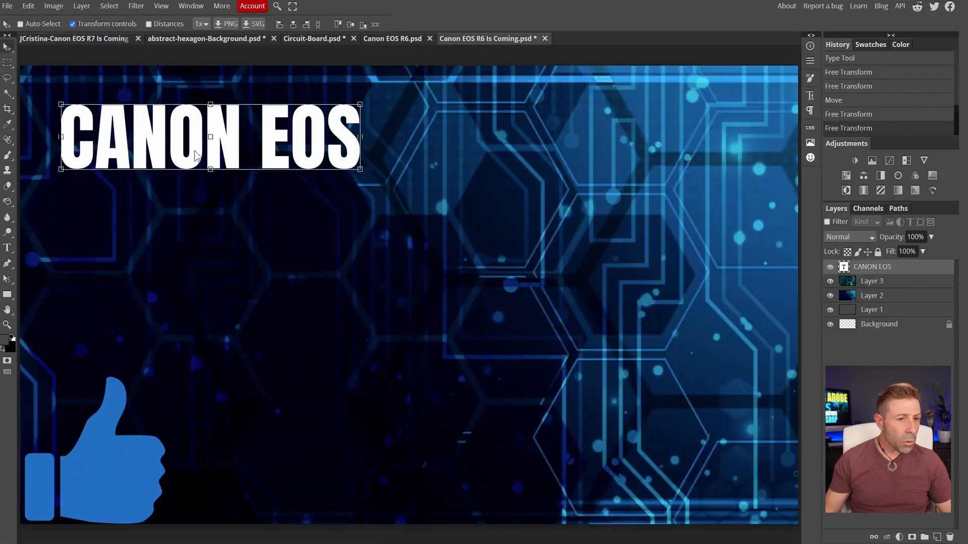
Duplicate the CANON EOS text to the lower-left area of the canvas and change the copy's wording to IS COMING
{"action": "left_click_drag", "start_coordinate": [196, 155], "coordinate": [211, 142]}
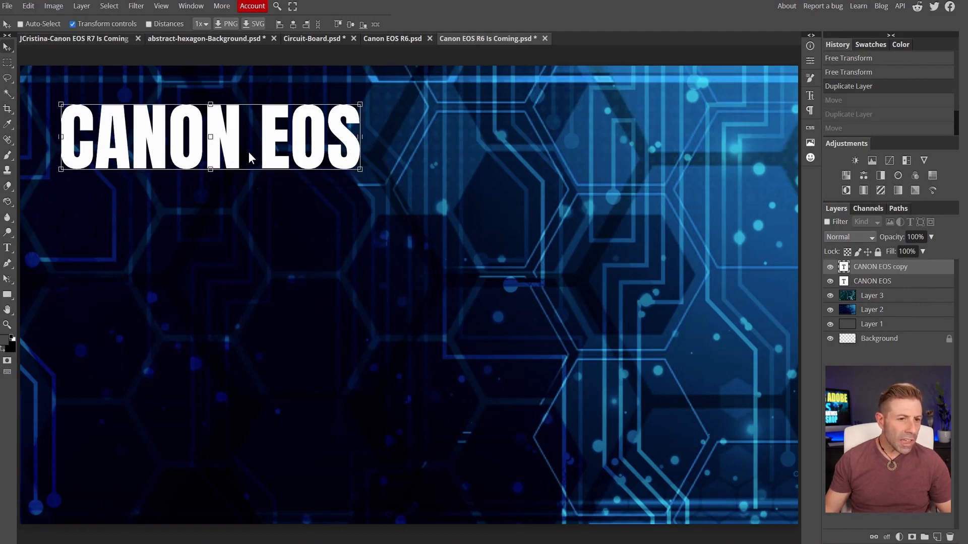
{"action": "left_click_drag", "start_coordinate": [252, 142], "coordinate": [197, 467]}
{"action": "double_click", "coordinate": [197, 462]}
{"action": "double_click", "coordinate": [196, 457]}
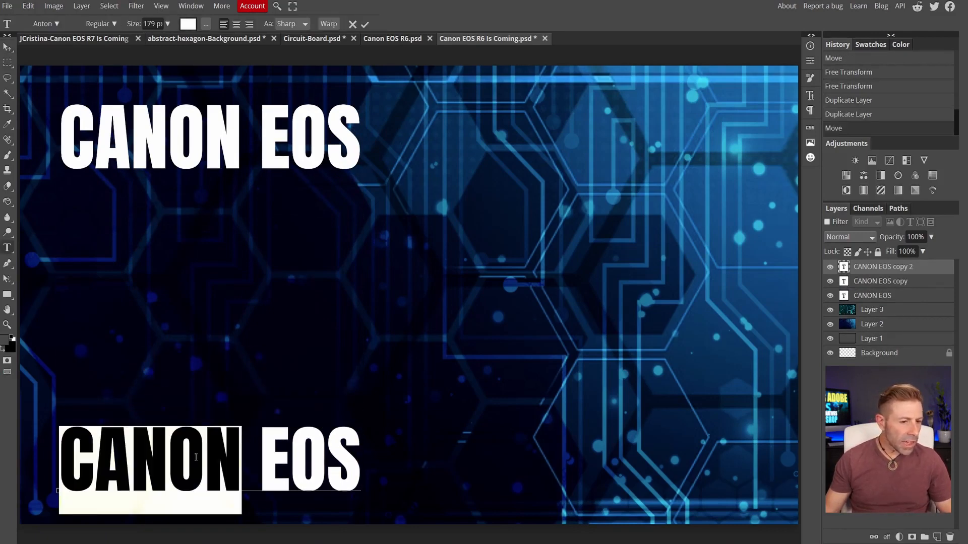
{"action": "left_click", "coordinate": [207, 459]}
{"action": "key", "text": "ctrl+a"}
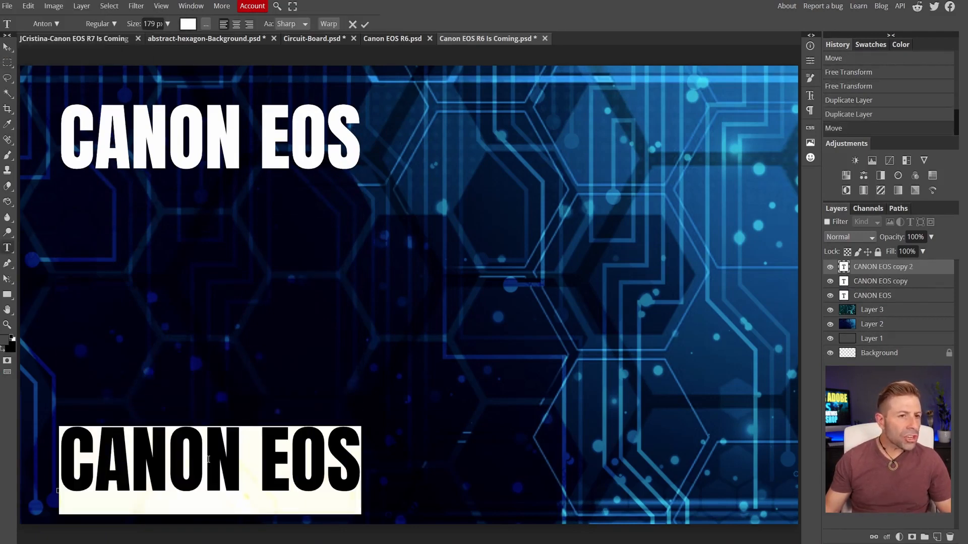
{"action": "type", "text": "IS COMING"}
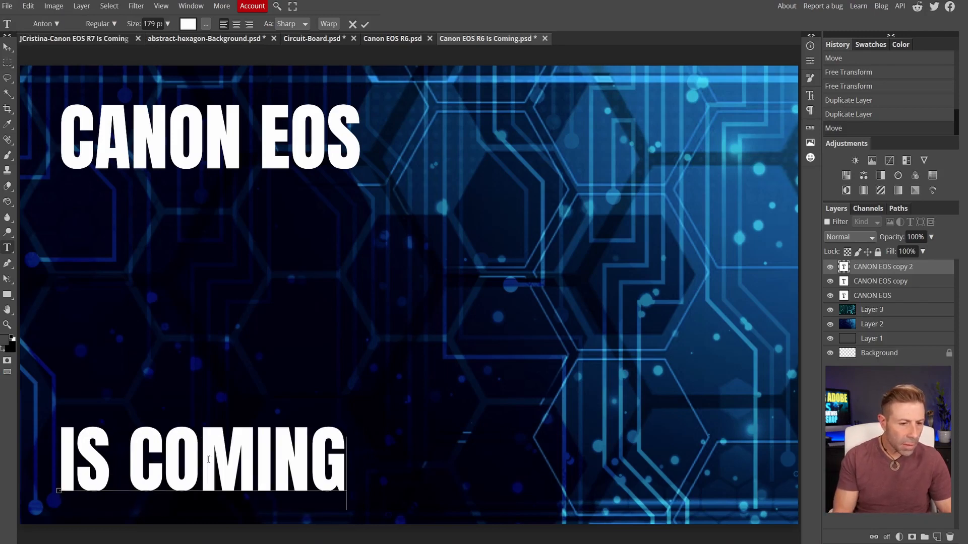
{"action": "left_click", "coordinate": [7, 48]}
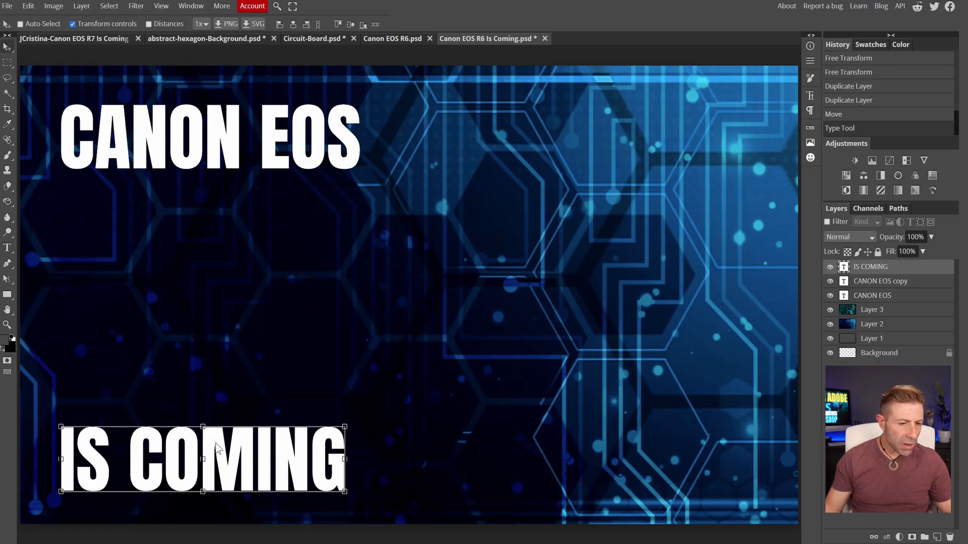
Try scaling the IS COMING text to about 105.29% directly beneath CANON EOS to match that line's width
{"action": "left_click_drag", "start_coordinate": [217, 446], "coordinate": [217, 193]}
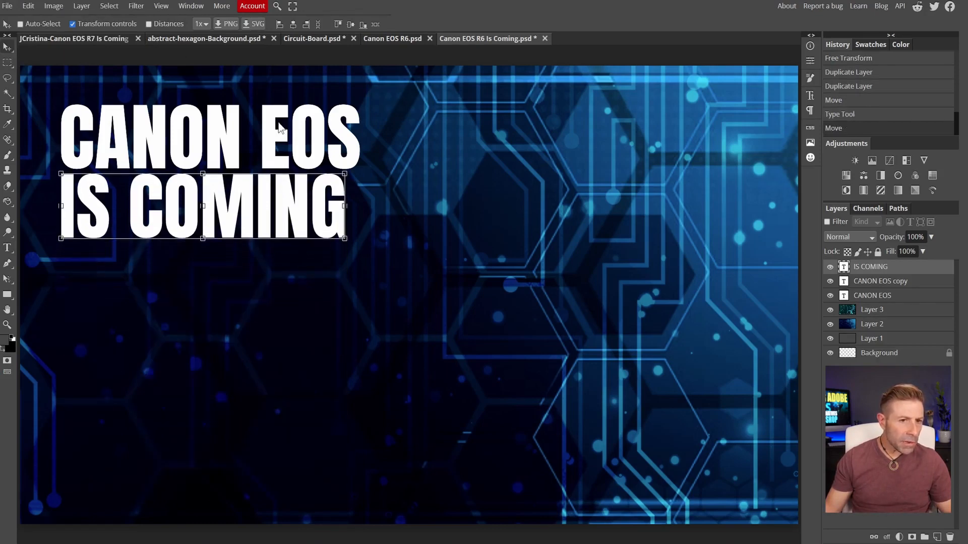
{"action": "left_click", "coordinate": [345, 176]}
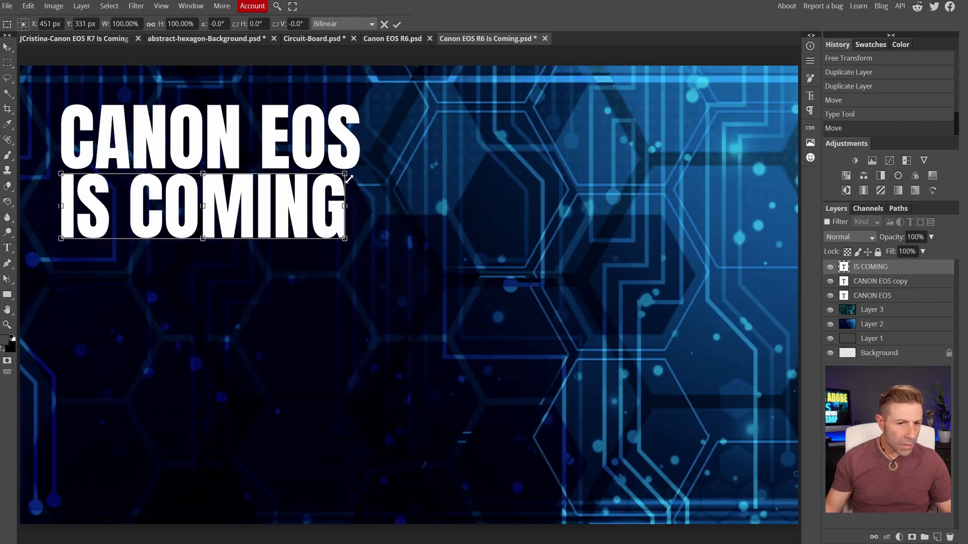
{"action": "left_click_drag", "start_coordinate": [349, 179], "coordinate": [364, 160]}
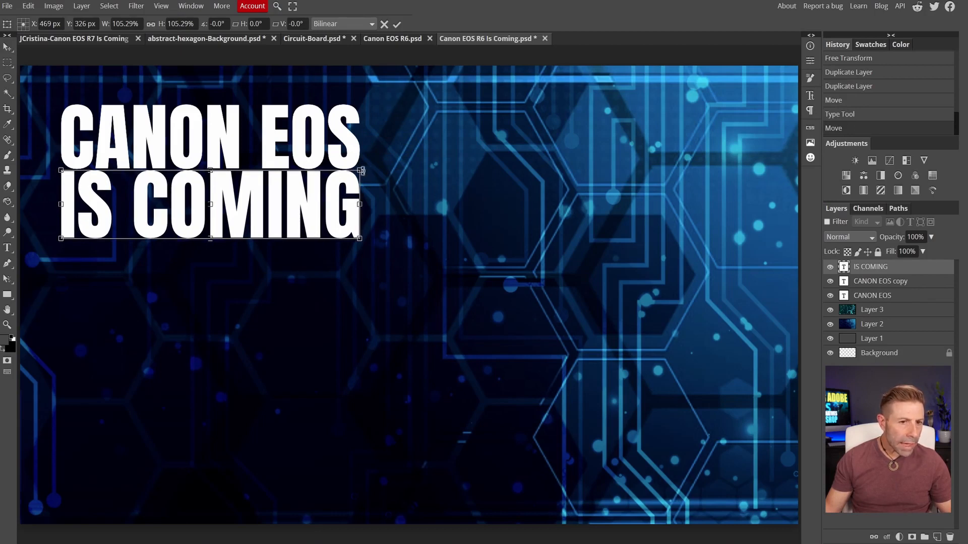
{"action": "left_click_drag", "start_coordinate": [317, 211], "coordinate": [309, 423]}
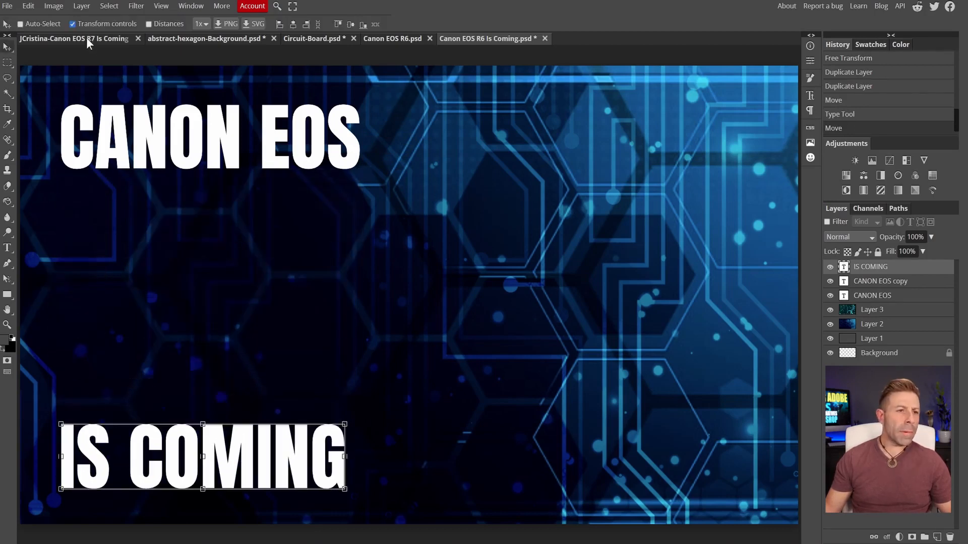
Duplicate IS COMING between the two title lines with its wording changed to R6, and delete the spare CANON EOS copy layer
{"action": "left_click", "coordinate": [86, 38]}
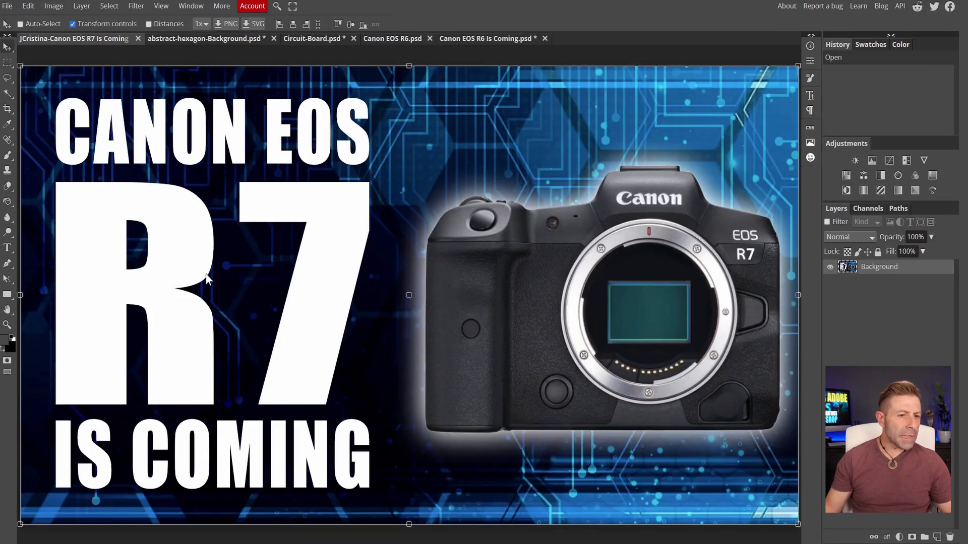
{"action": "left_click", "coordinate": [491, 35]}
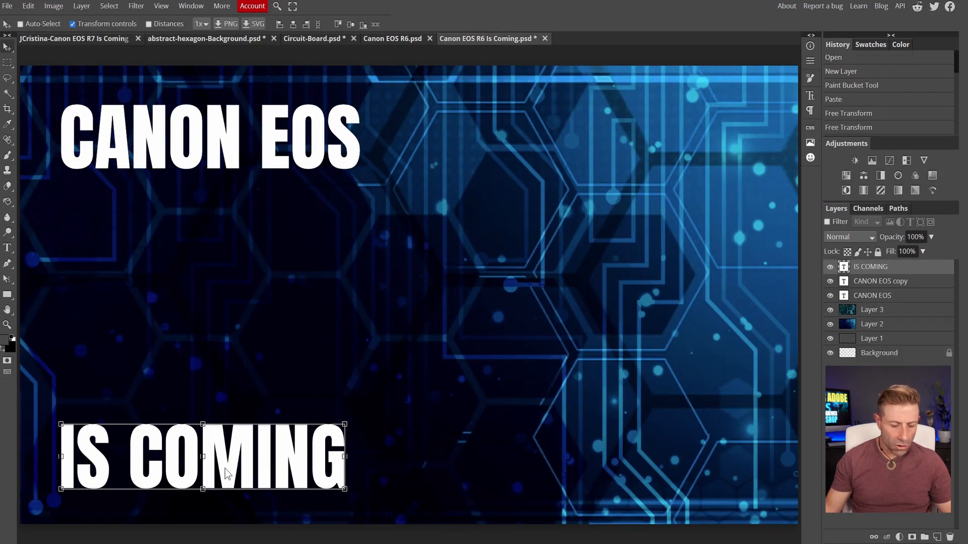
{"action": "left_click_drag", "start_coordinate": [225, 469], "coordinate": [233, 307], "text": "alt"}
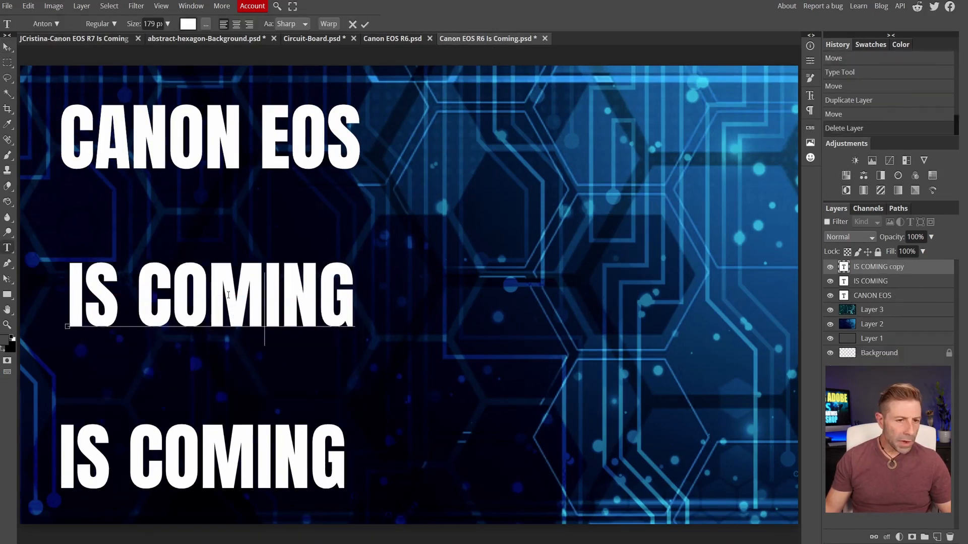
{"action": "key", "text": "ctrl+a"}
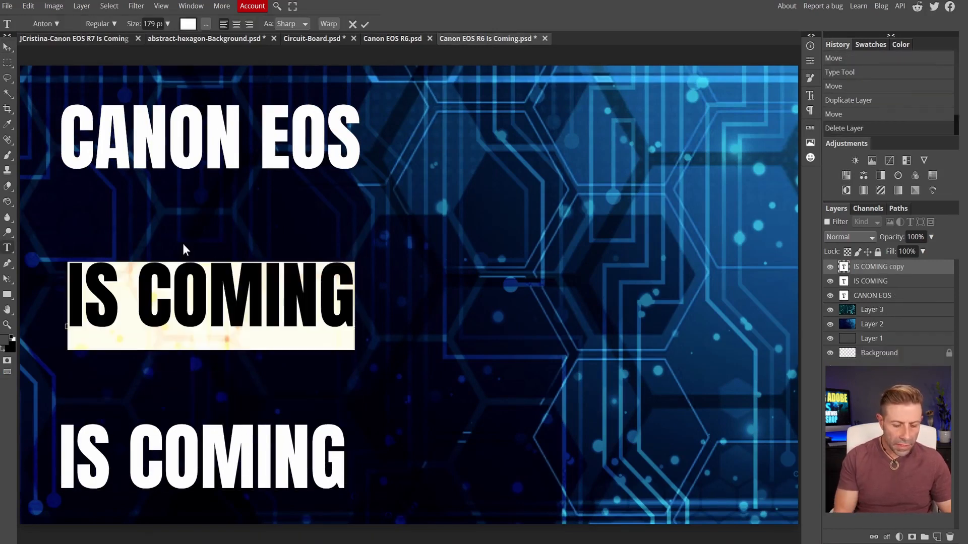
{"action": "type", "text": "R6"}
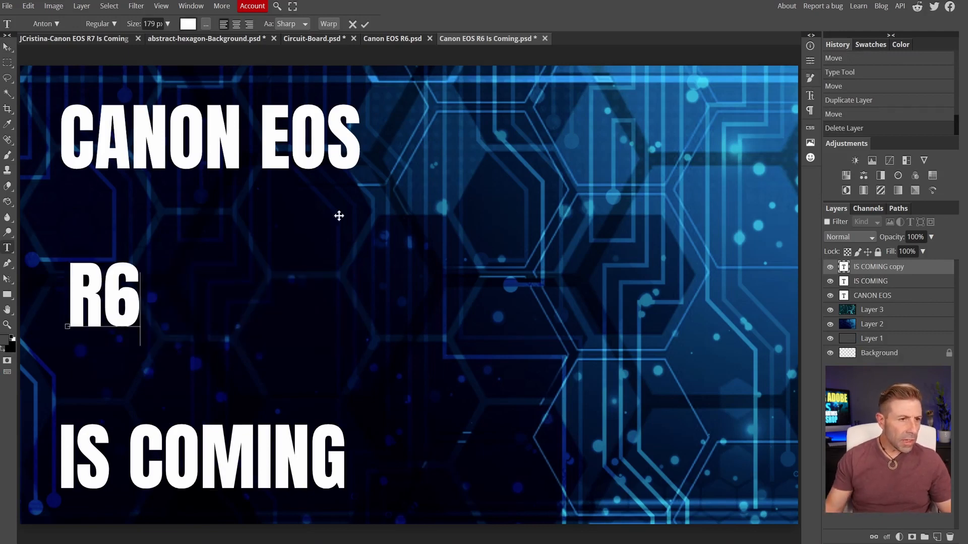
{"action": "left_click", "coordinate": [7, 47]}
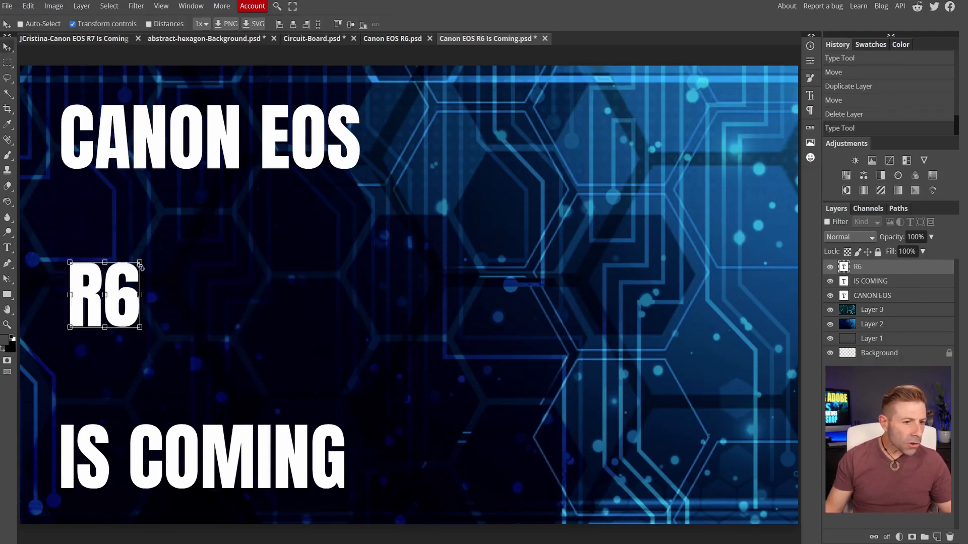
Stretch the R6 text to about 438% width and 345% height and move it between the CANON EOS and IS COMING lines
{"action": "left_click_drag", "start_coordinate": [142, 263], "coordinate": [364, 126]}
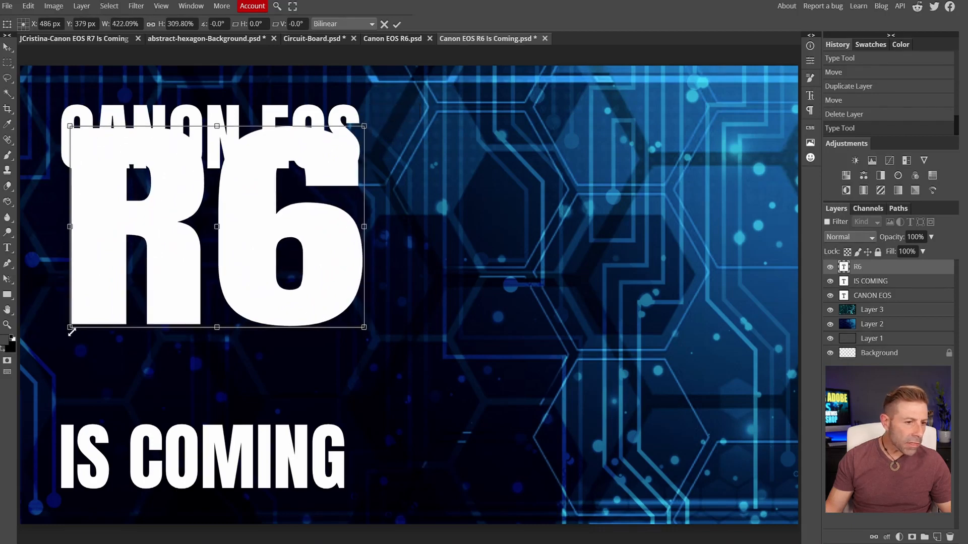
{"action": "left_click_drag", "start_coordinate": [72, 333], "coordinate": [67, 337]}
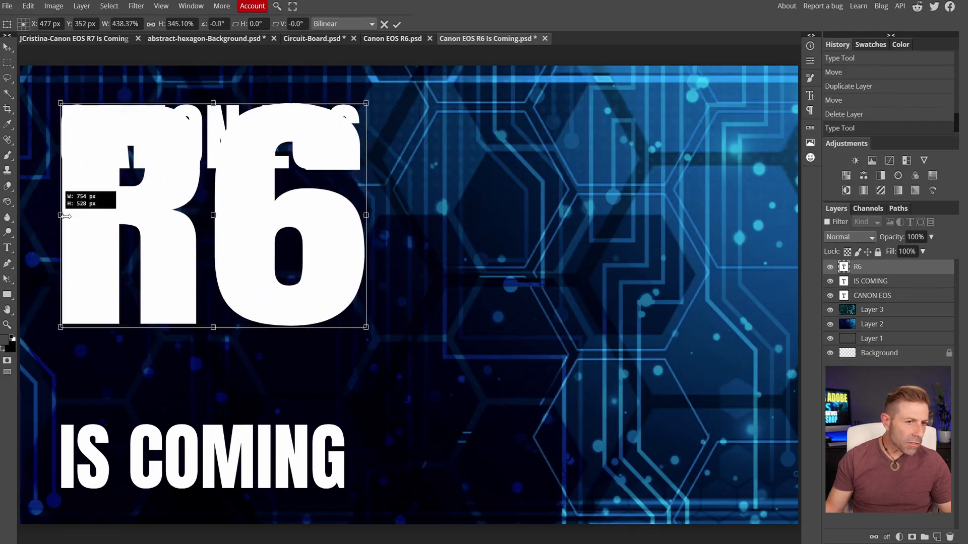
{"action": "left_click_drag", "start_coordinate": [61, 214], "coordinate": [61, 215]}
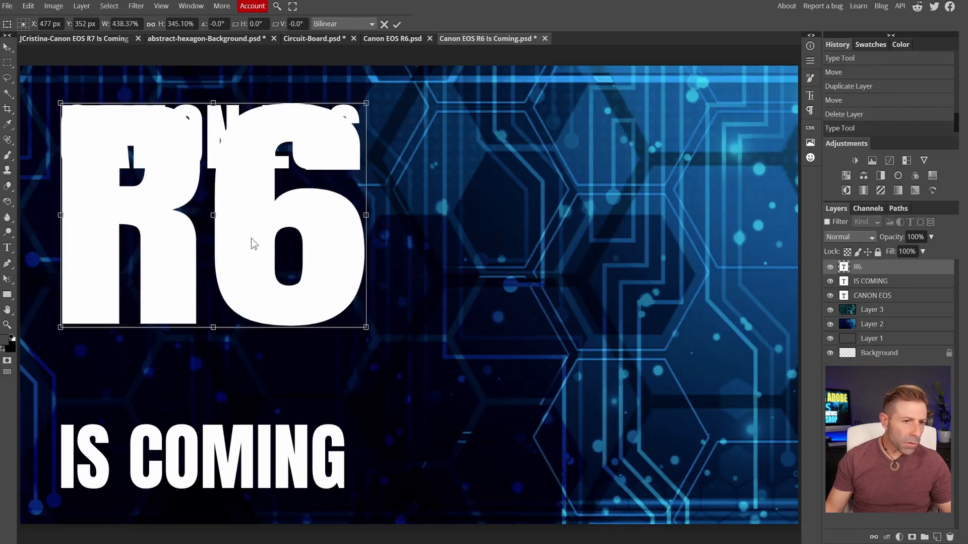
{"action": "left_click_drag", "start_coordinate": [254, 244], "coordinate": [259, 310]}
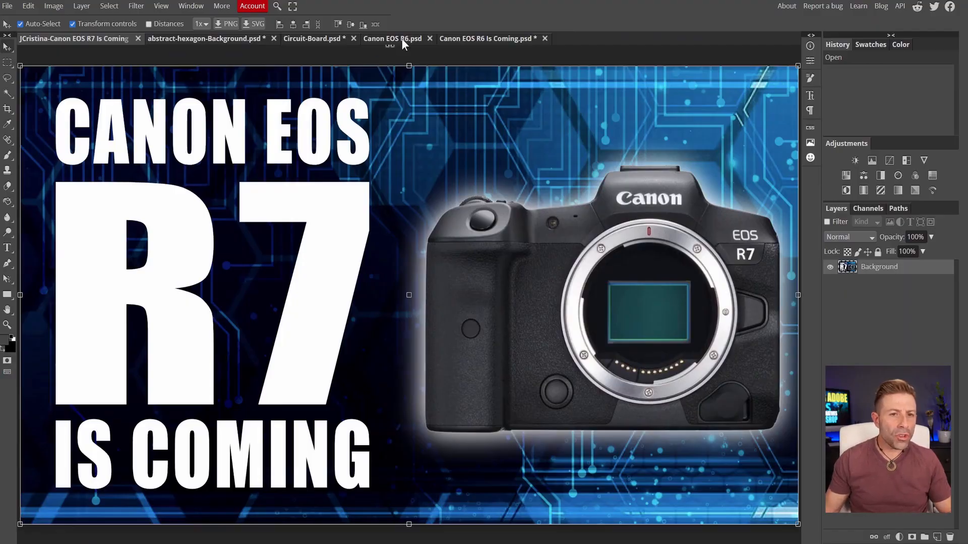
In the Canon EOS R6.psd document, select the white background around the camera using Quick Selection with a brush size of 175
{"action": "left_click", "coordinate": [402, 40]}
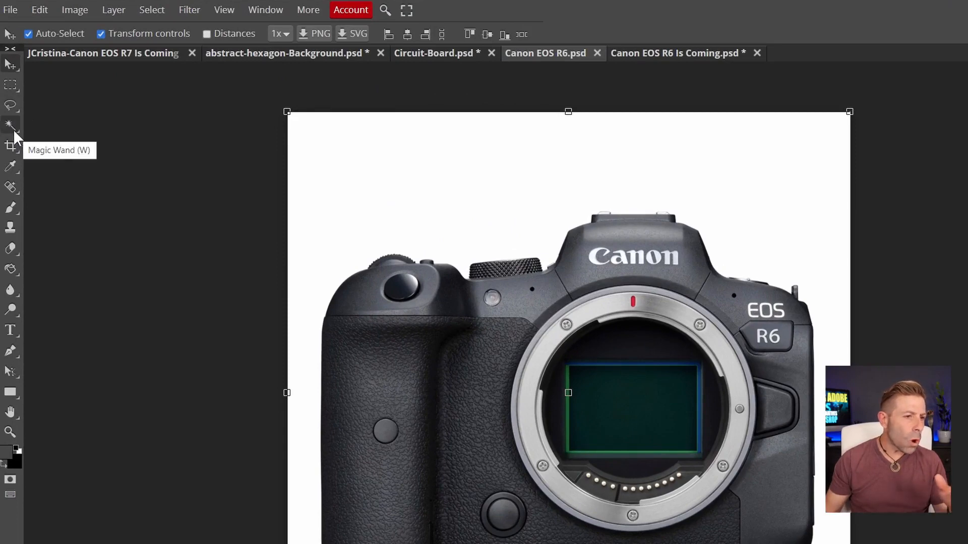
{"action": "left_click", "coordinate": [17, 129]}
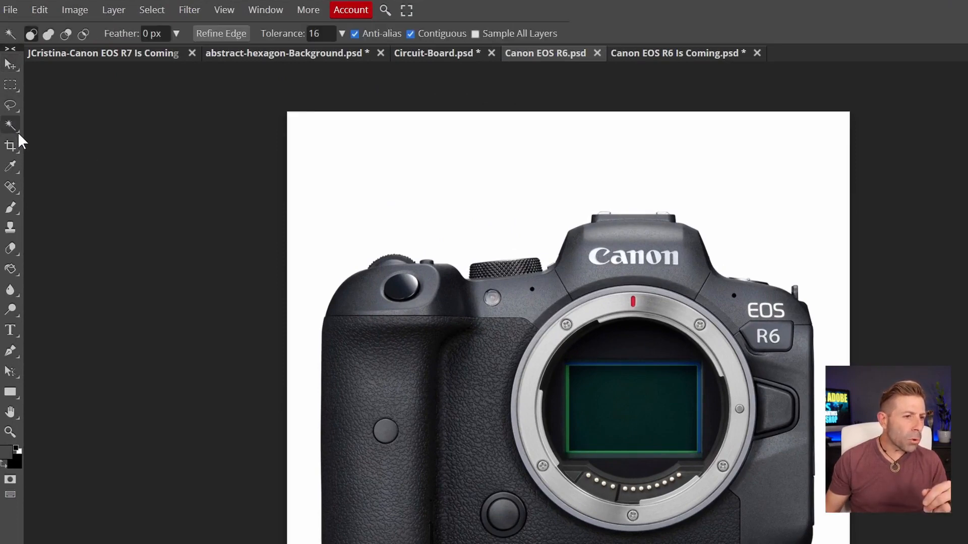
{"action": "right_click", "coordinate": [17, 129]}
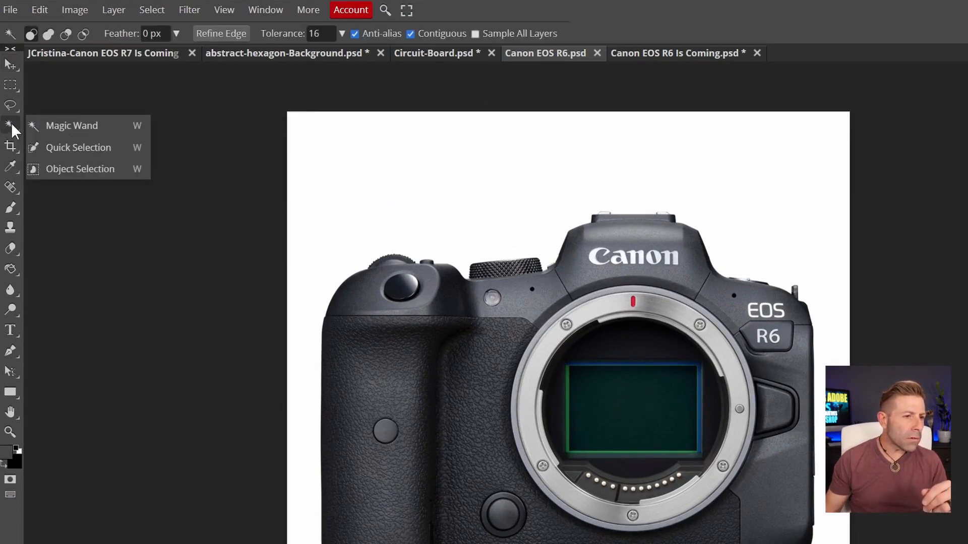
{"action": "left_click", "coordinate": [65, 146]}
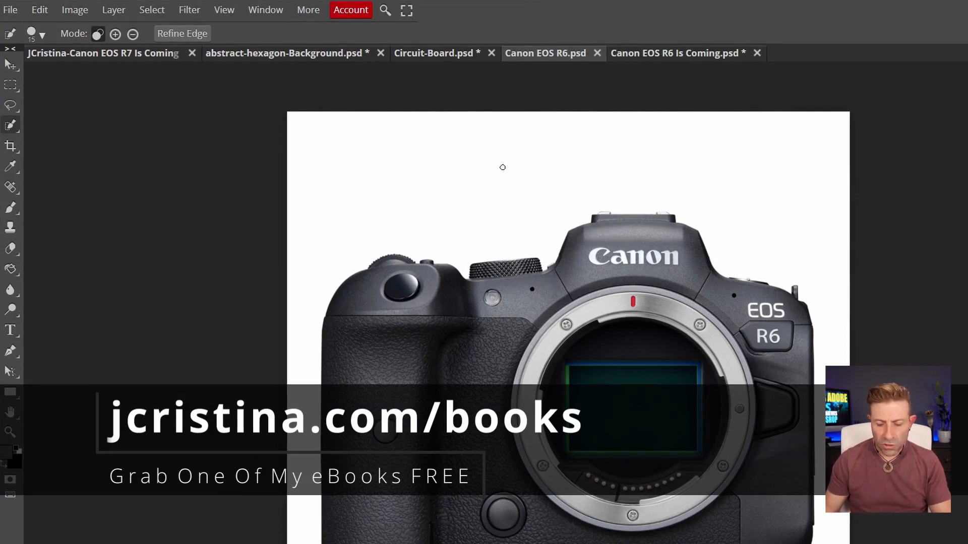
{"action": "key", "text": "bracketright"}
{"action": "key", "text": "bracketright"}
{"action": "key", "text": "bracketright"}
{"action": "key", "text": "bracketright"}
{"action": "key", "text": "bracketright"}
{"action": "key", "text": "bracketright"}
{"action": "key", "text": "bracketright"}
{"action": "key", "text": "bracketright"}
{"action": "key", "text": "bracketright"}
{"action": "key", "text": "bracketright"}
{"action": "key", "text": "bracketright"}
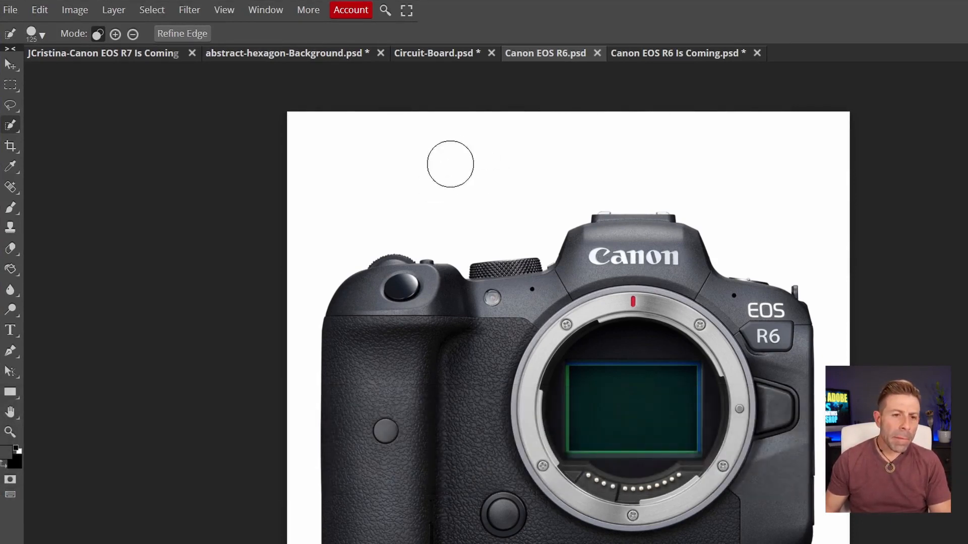
{"action": "left_click", "coordinate": [436, 155]}
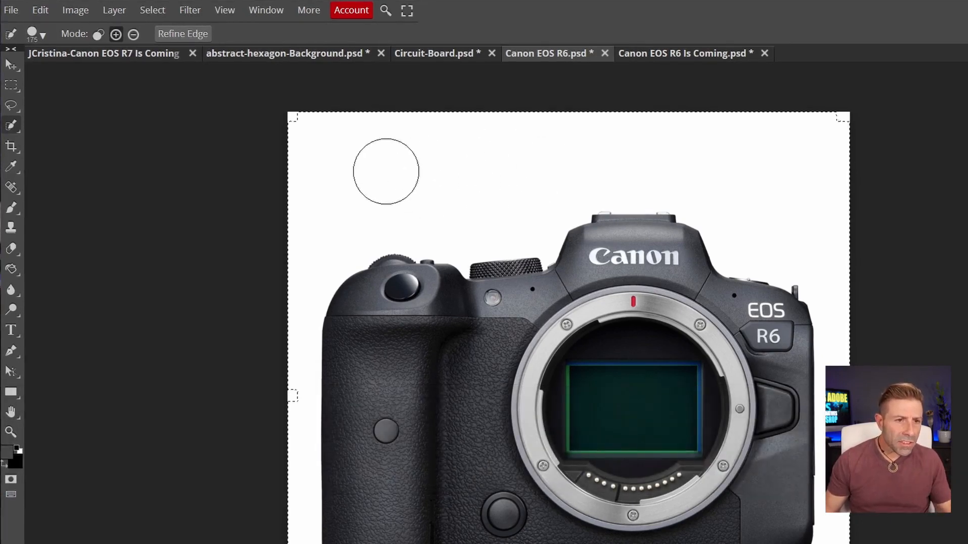
{"action": "left_click", "coordinate": [824, 132]}
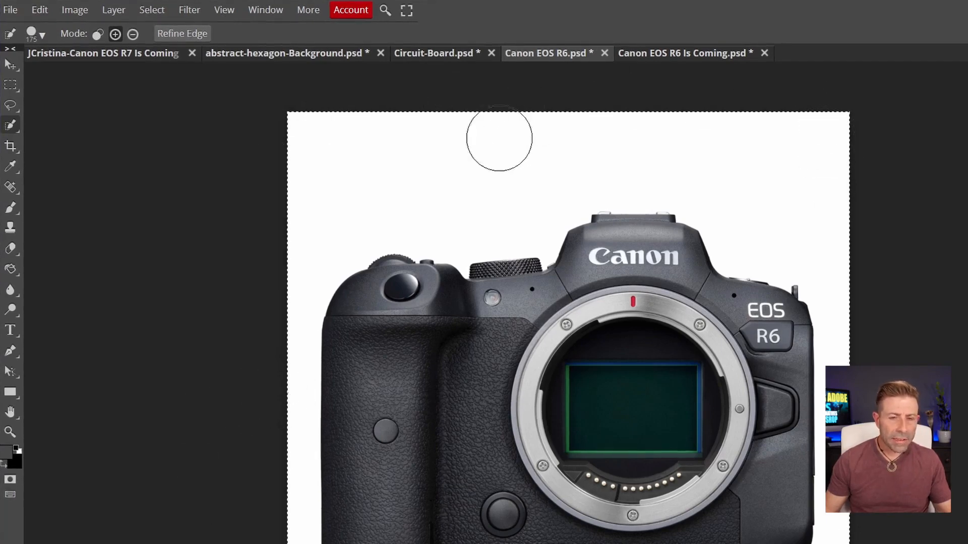
Reduce the Quick Selection brush size to 70 and subtract the upper grip area near the camera's shutter button from the selection
{"action": "key", "text": "bracketleft"}
{"action": "key", "text": "bracketleft"}
{"action": "key", "text": "bracketleft"}
{"action": "key", "text": "bracketleft"}
{"action": "key", "text": "bracketleft"}
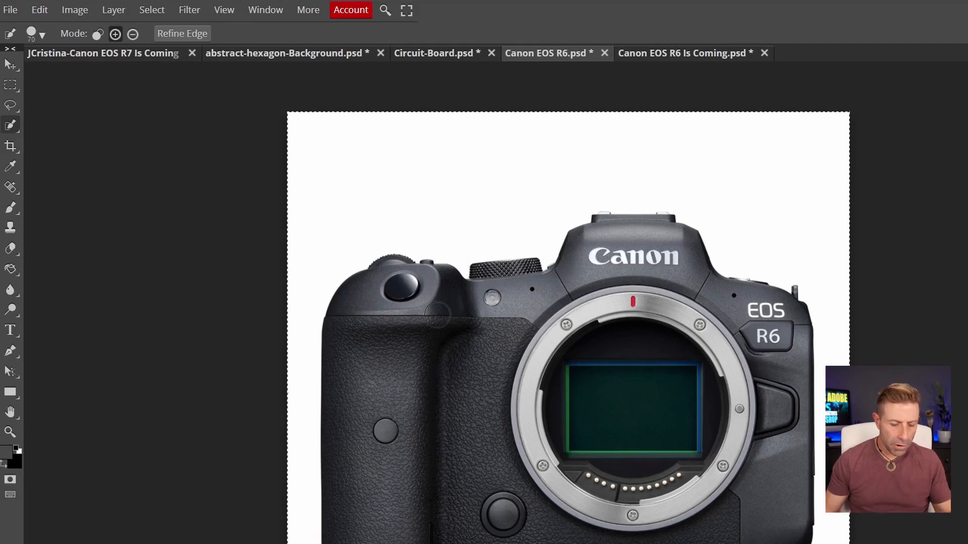
{"action": "key", "text": "alt"}
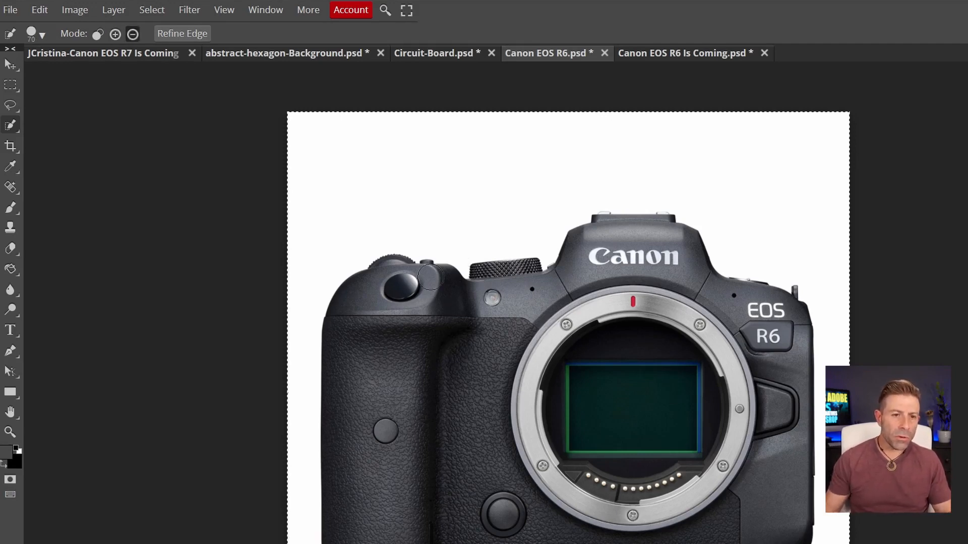
{"action": "left_click_drag", "start_coordinate": [430, 291], "coordinate": [400, 296]}
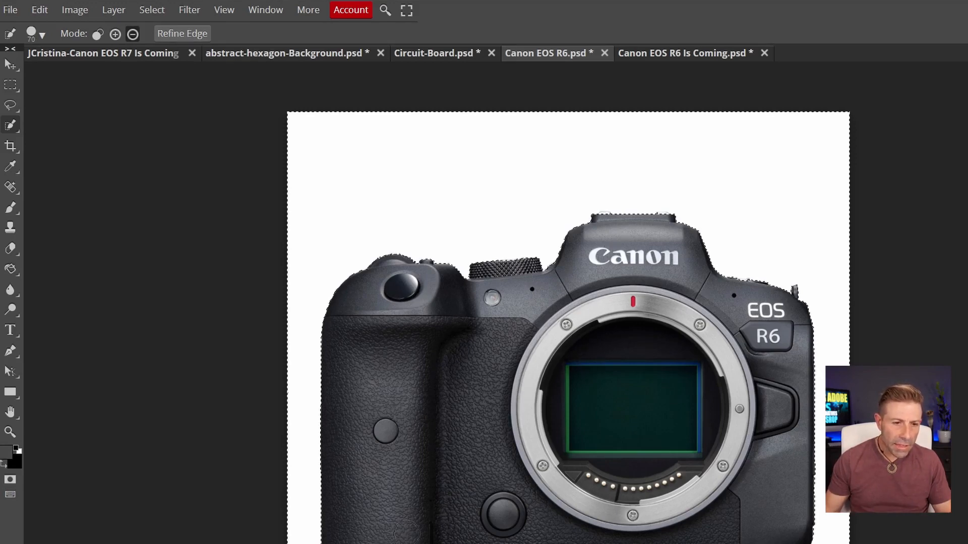
Examine the selection outline up close along the camera's grip, textured dial, viewfinder hump and hot shoe
{"action": "scroll", "coordinate": [324, 393], "scroll_direction": "up", "scroll_amount": 6}
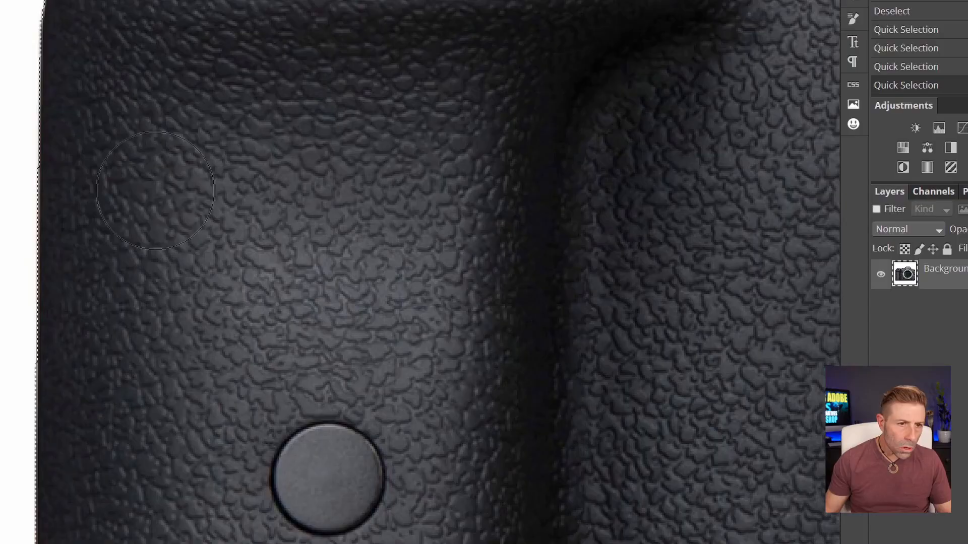
{"action": "left_click_drag", "start_coordinate": [203, 126], "coordinate": [135, 363]}
{"action": "left_click_drag", "start_coordinate": [240, 225], "coordinate": [139, 369]}
{"action": "left_click_drag", "start_coordinate": [380, 317], "coordinate": [1, 330]}
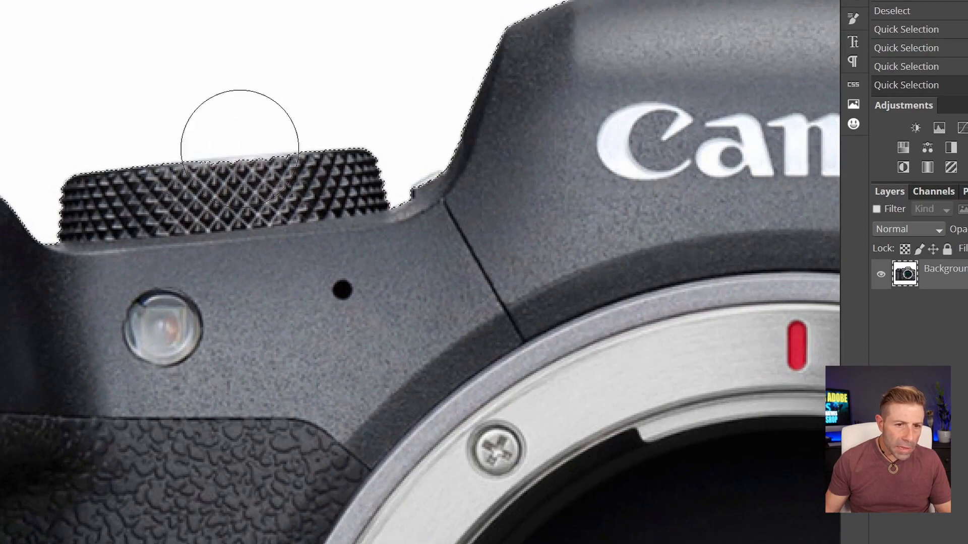
{"action": "left_click_drag", "start_coordinate": [513, 274], "coordinate": [312, 403]}
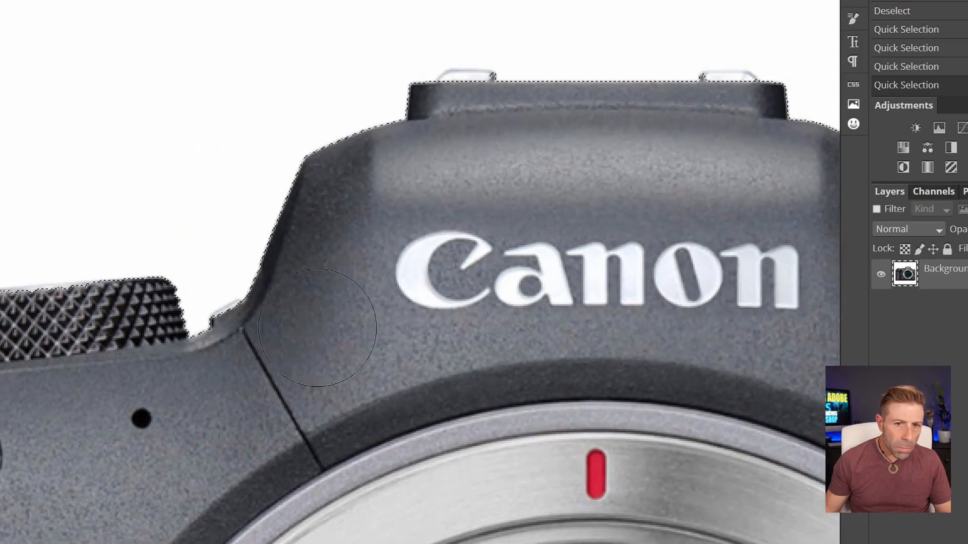
{"action": "left_click_drag", "start_coordinate": [731, 236], "coordinate": [534, 322]}
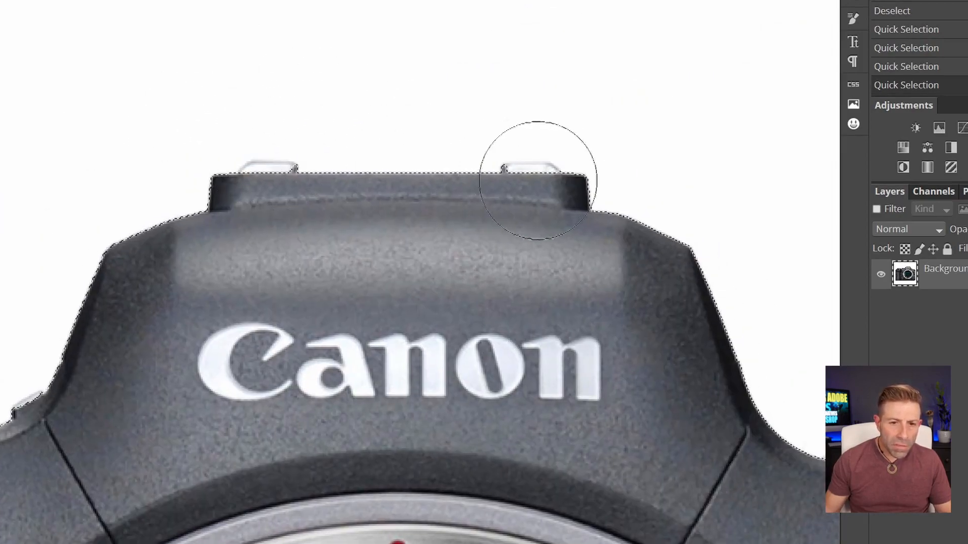
{"action": "left_click_drag", "start_coordinate": [487, 478], "coordinate": [791, 277]}
{"action": "mouse_move", "coordinate": [119, 387]}
{"action": "left_mouse_down"}
{"action": "mouse_move", "coordinate": [264, 387]}
{"action": "mouse_move", "coordinate": [260, 401]}
{"action": "left_mouse_up"}
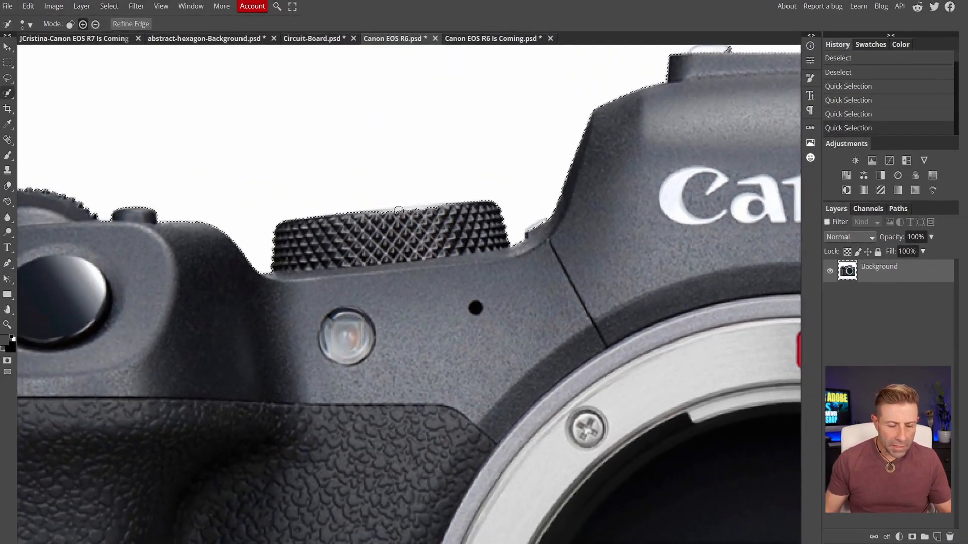
Add the white slivers above the textured dial to the background selection and subtract the camera's two hot shoe rails from it
{"action": "left_click_drag", "start_coordinate": [435, 209], "coordinate": [533, 231]}
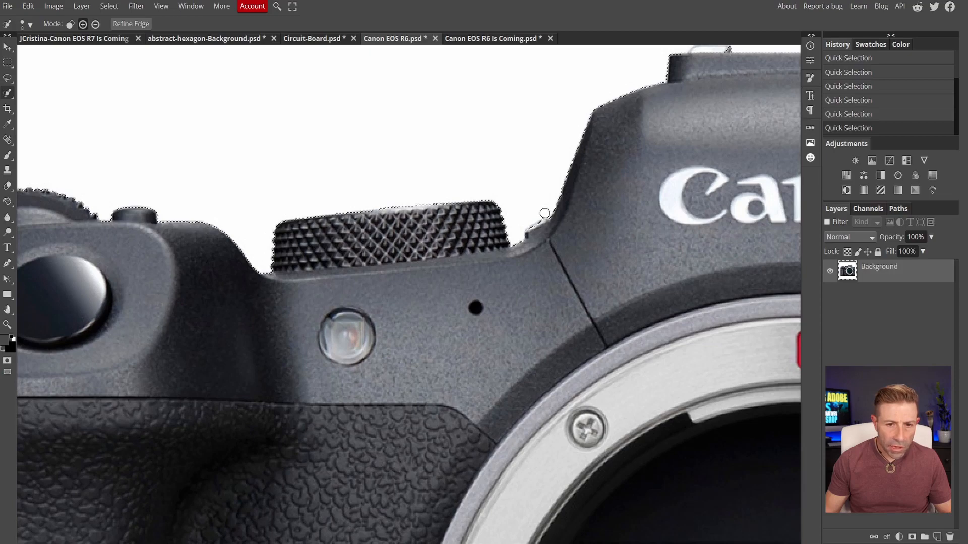
{"action": "left_click_drag", "start_coordinate": [737, 121], "coordinate": [528, 261]}
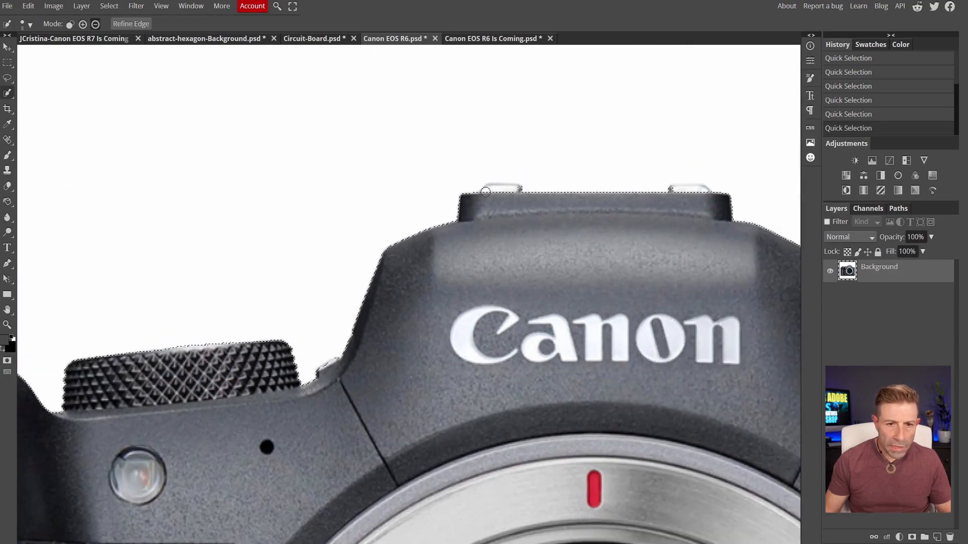
{"action": "scroll", "coordinate": [551, 226], "scroll_direction": "up", "scroll_amount": 2}
{"action": "left_click_drag", "start_coordinate": [703, 225], "coordinate": [558, 233]}
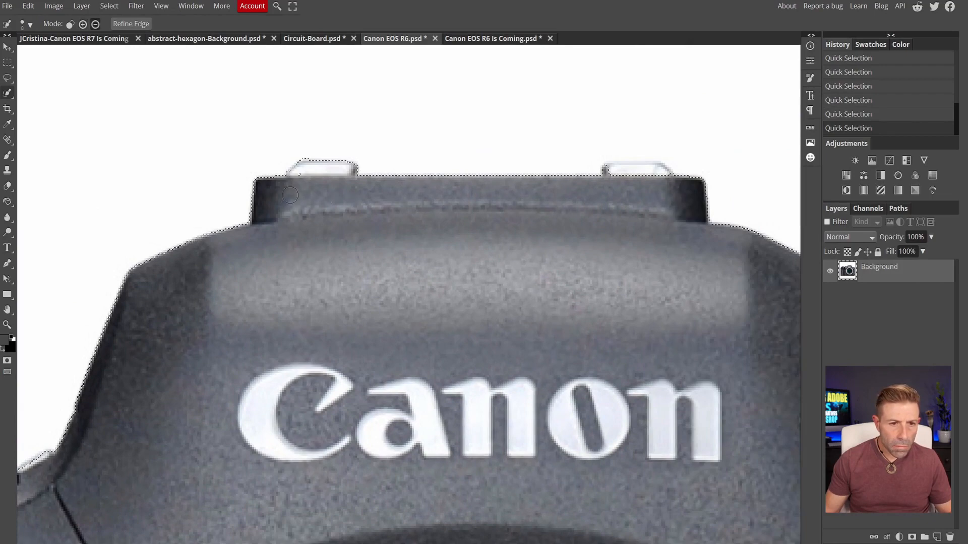
{"action": "scroll", "coordinate": [518, 216], "scroll_direction": "right", "scroll_amount": 5}
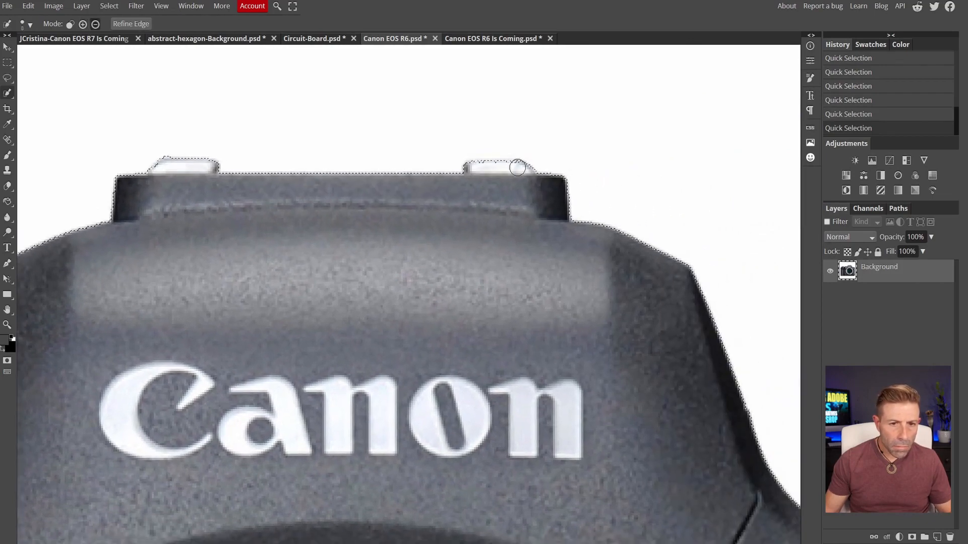
{"action": "left_click", "coordinate": [512, 169], "text": "alt"}
{"action": "left_click_drag", "start_coordinate": [610, 363], "coordinate": [372, 183]}
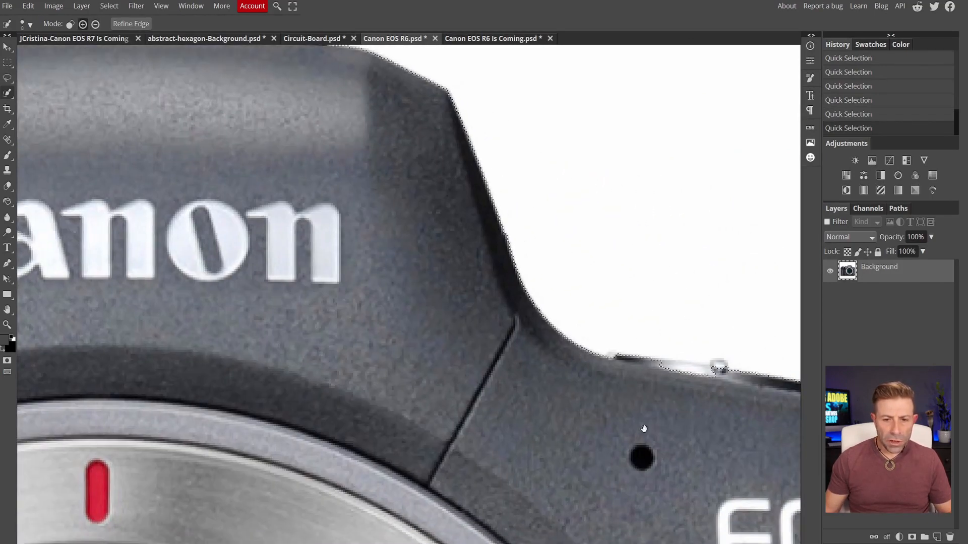
{"action": "left_click_drag", "start_coordinate": [641, 426], "coordinate": [456, 366]}
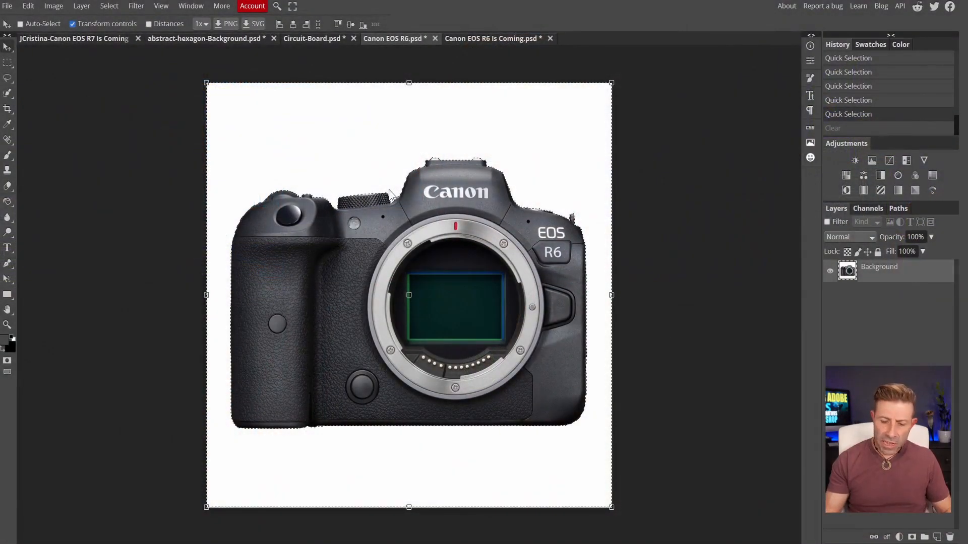
Reapply the clearing of the white background and invert the selection so it covers the camera
{"action": "key", "text": "ctrl+shift+z"}
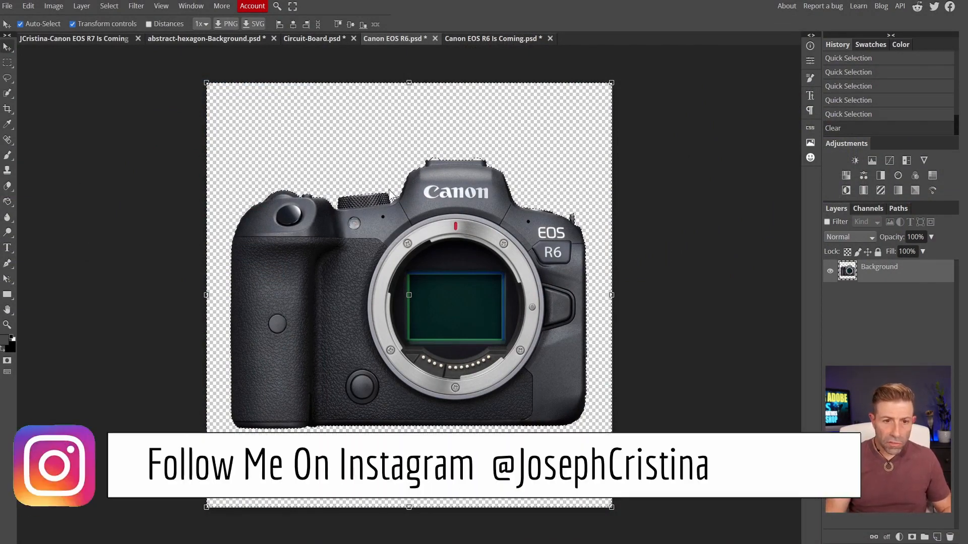
{"action": "key", "text": "ctrl+shift+i"}
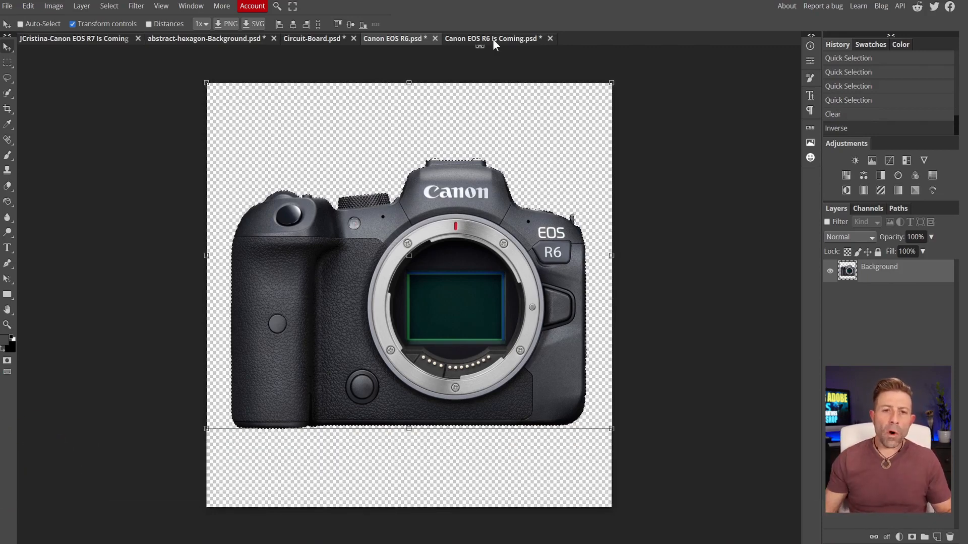
Paste the cut-out camera into Canon EOS R6 Is Coming.psd and move it up and over to the canvas's right side
{"action": "left_click", "coordinate": [492, 39]}
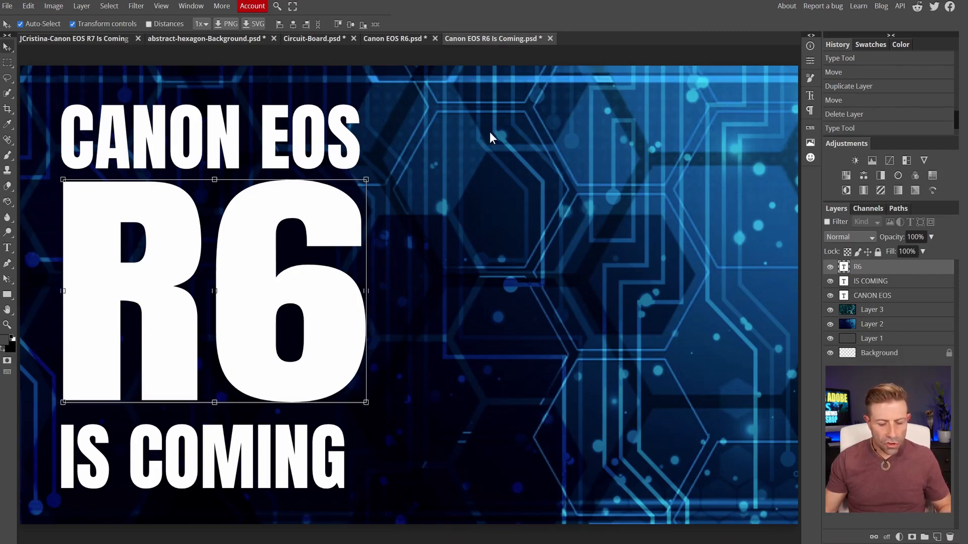
{"action": "key", "text": "ctrl+v"}
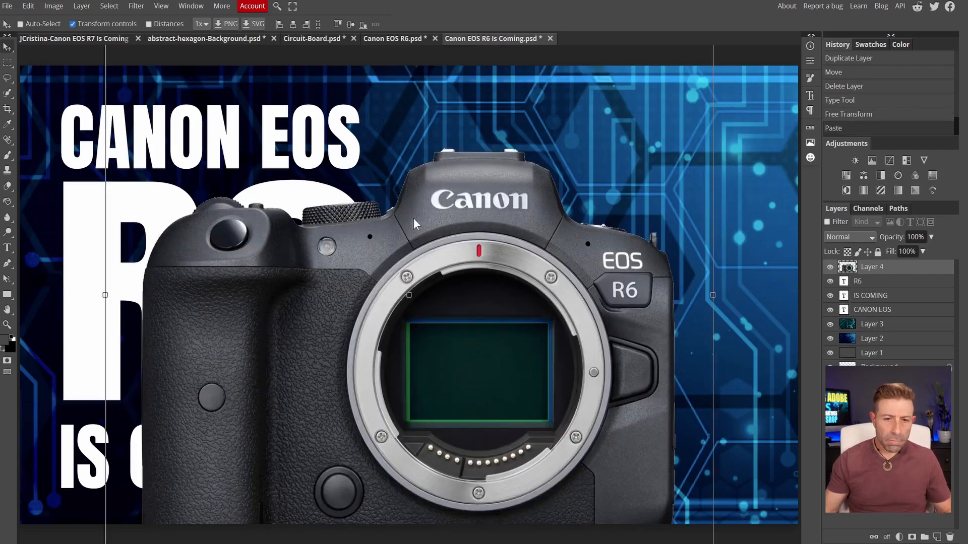
{"action": "key", "text": "ctrl+minus"}
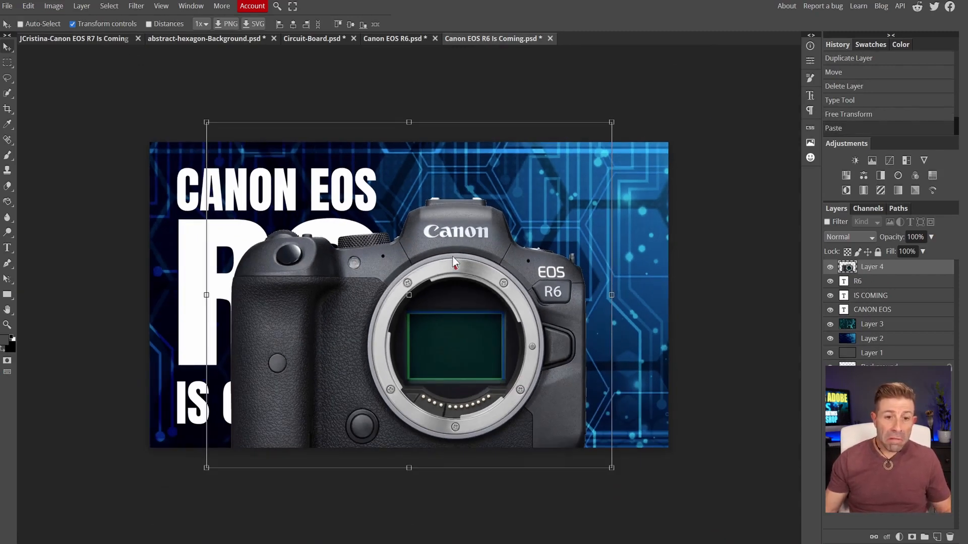
{"action": "left_click_drag", "start_coordinate": [452, 256], "coordinate": [513, 221]}
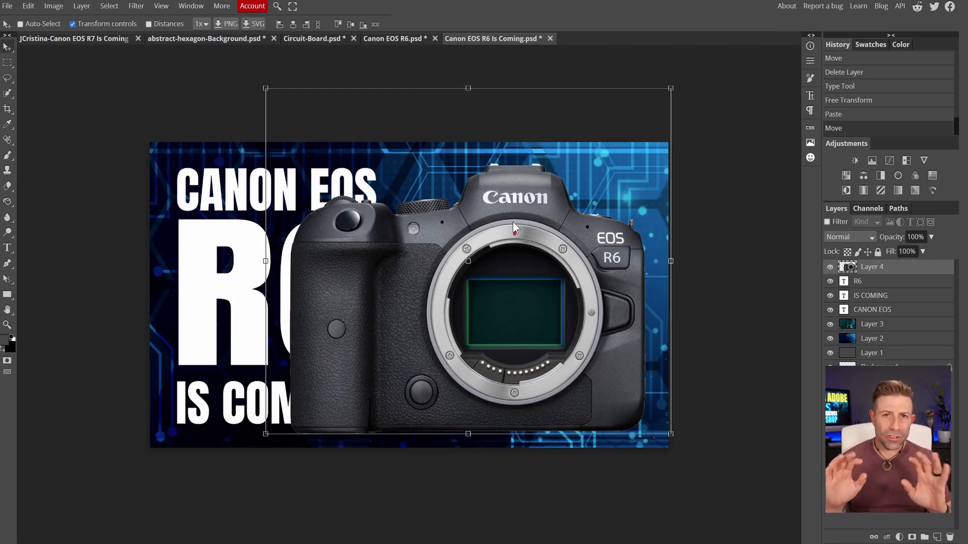
Hide the R6, IS COMING and CANON EOS text layers plus Layer 3 and Layer 2, keeping the gray Layer 1 behind the camera
{"action": "left_click", "coordinate": [831, 281]}
{"action": "left_click", "coordinate": [831, 295]}
{"action": "left_click", "coordinate": [831, 309]}
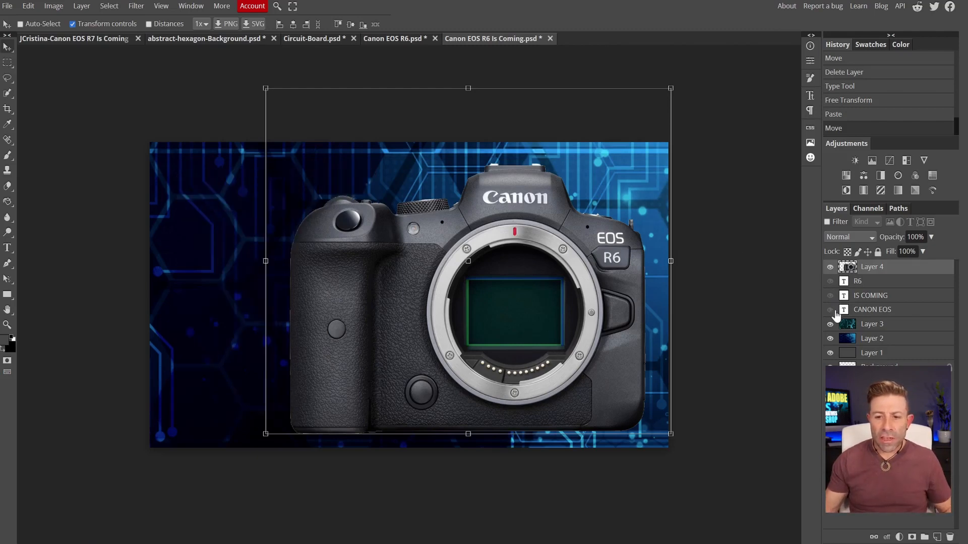
{"action": "left_click", "coordinate": [830, 324]}
{"action": "left_click", "coordinate": [830, 339]}
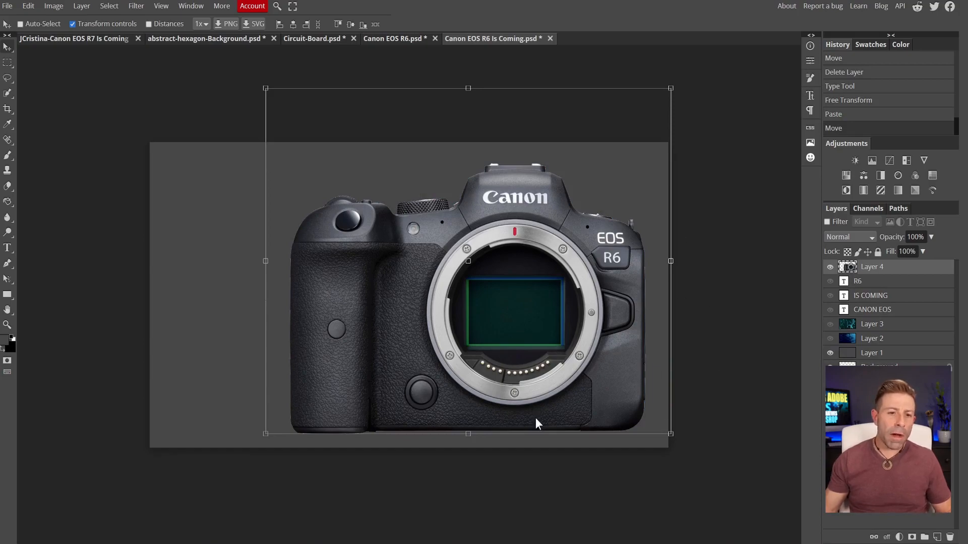
Examine the camera's cut-out edges against the gray background, around the EOS R6 badge side, the top and the grip
{"action": "scroll", "coordinate": [637, 362], "scroll_direction": "up", "scroll_amount": 5}
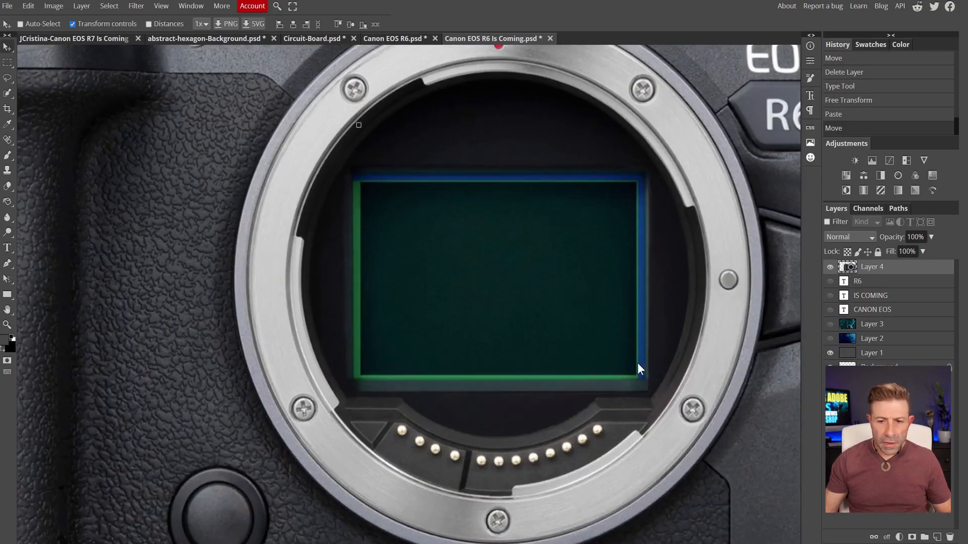
{"action": "left_click_drag", "start_coordinate": [706, 404], "coordinate": [471, 357]}
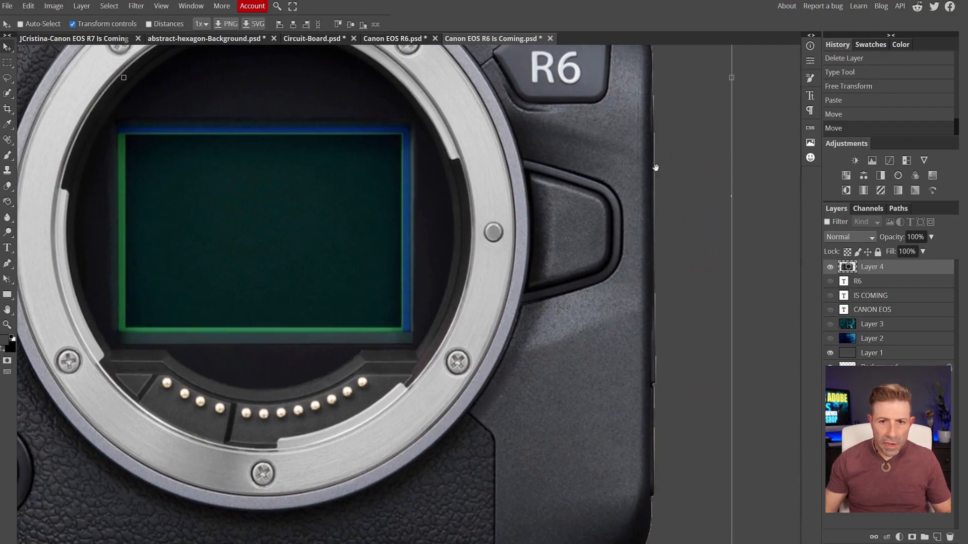
{"action": "left_click_drag", "start_coordinate": [655, 167], "coordinate": [673, 356]}
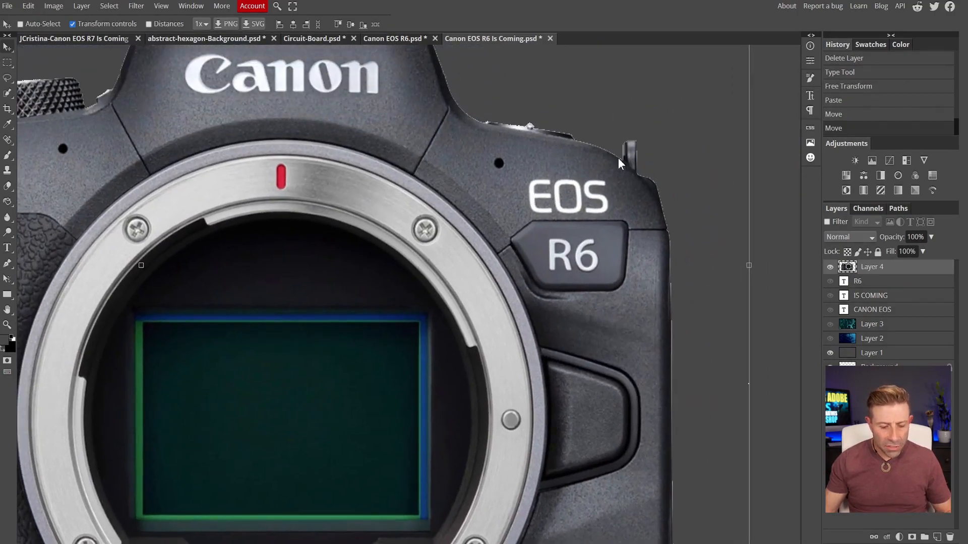
{"action": "scroll", "coordinate": [643, 166], "scroll_direction": "up", "scroll_amount": 3}
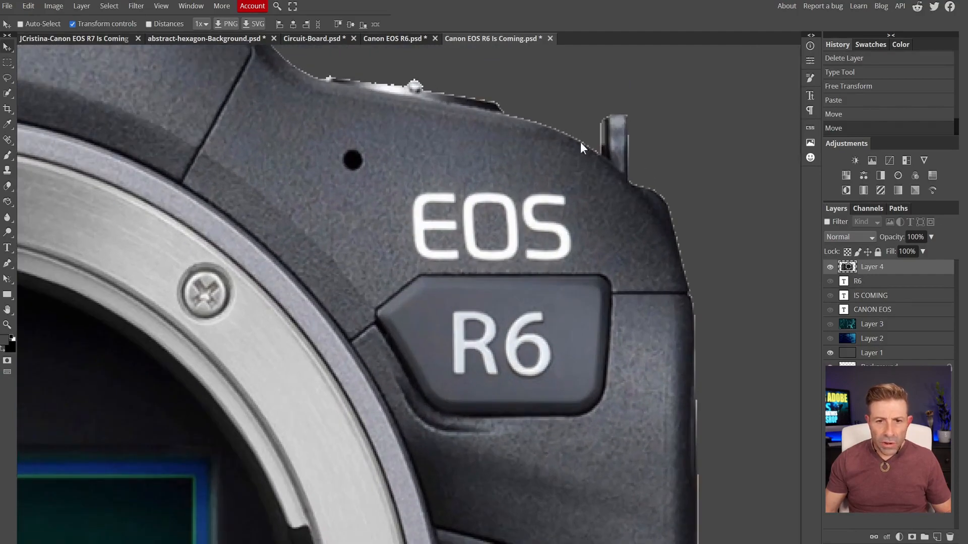
{"action": "left_click_drag", "start_coordinate": [662, 204], "coordinate": [685, 264]}
{"action": "left_click_drag", "start_coordinate": [631, 277], "coordinate": [655, 247]}
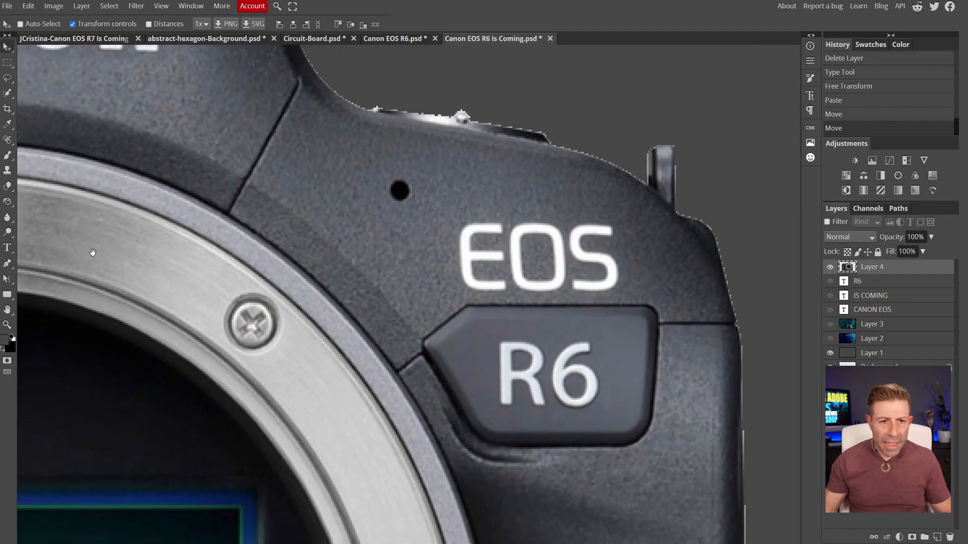
{"action": "left_click_drag", "start_coordinate": [92, 252], "coordinate": [230, 213]}
{"action": "left_click_drag", "start_coordinate": [190, 252], "coordinate": [961, 234]}
{"action": "left_click_drag", "start_coordinate": [326, 223], "coordinate": [516, 397]}
{"action": "left_click_drag", "start_coordinate": [442, 408], "coordinate": [411, 306]}
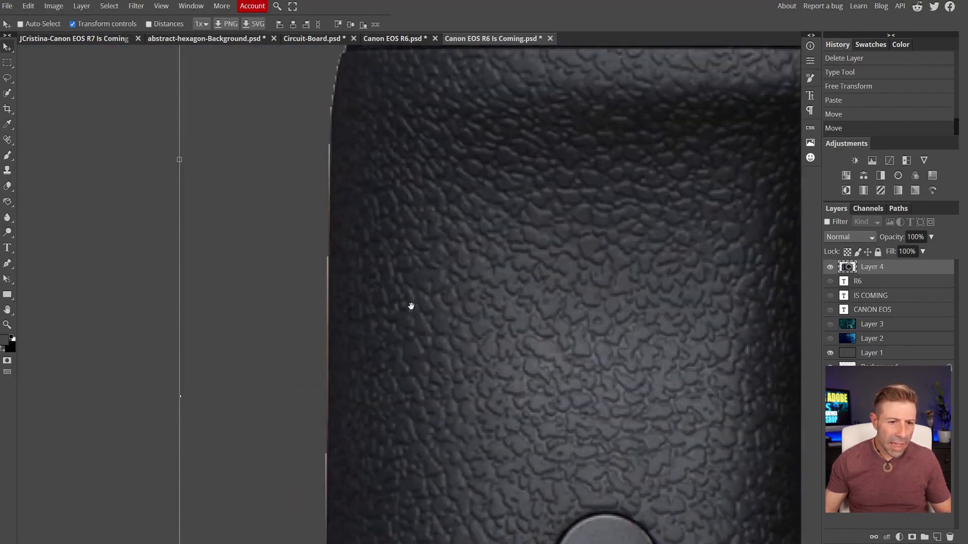
{"action": "scroll", "coordinate": [426, 284], "scroll_direction": "down", "scroll_amount": 3}
{"action": "scroll", "coordinate": [428, 309], "scroll_direction": "down", "scroll_amount": 5}
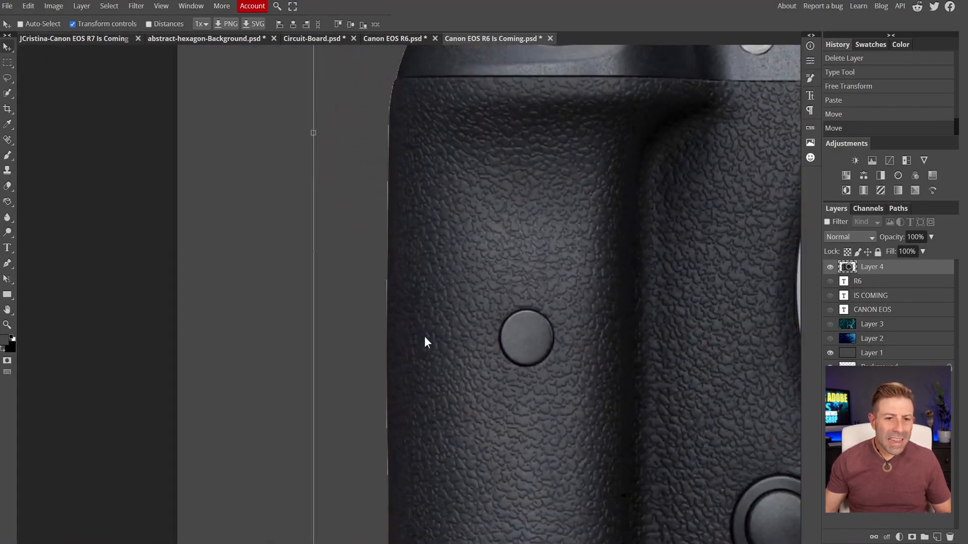
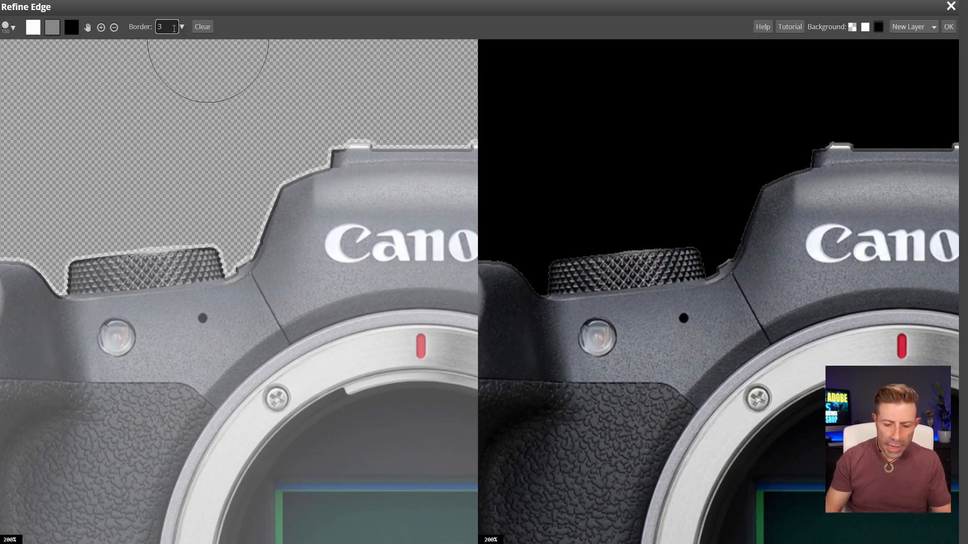
Set the Refine Edge border to 1 and check the edge between the textured dial and viewfinder hump
{"action": "key", "text": "Tab"}
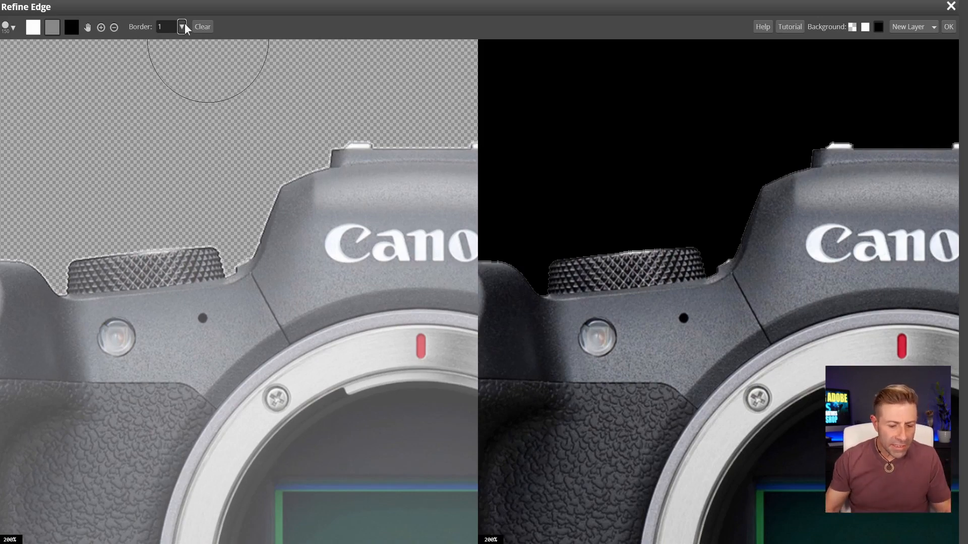
{"action": "scroll", "coordinate": [233, 168], "scroll_direction": "up", "scroll_amount": 1}
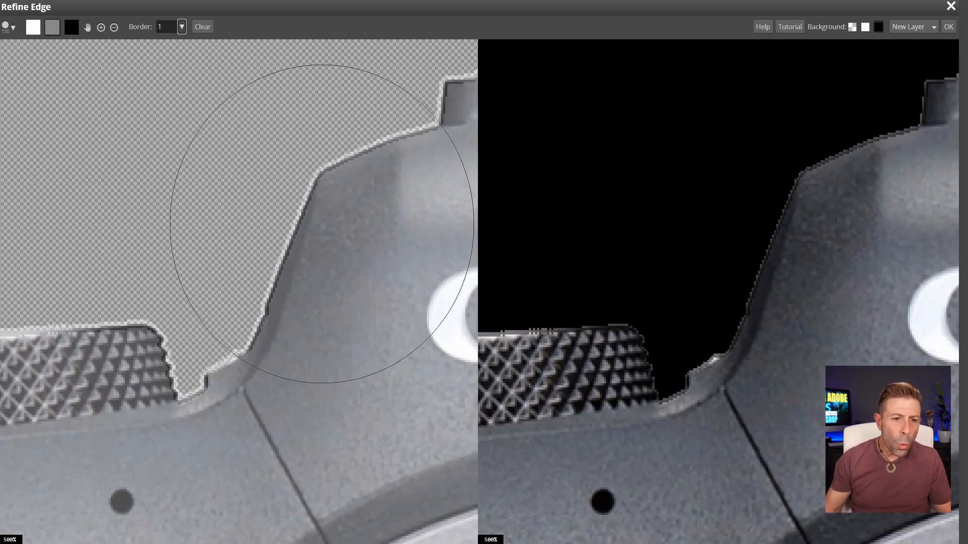
{"action": "scroll", "coordinate": [322, 224], "scroll_direction": "up", "scroll_amount": 1}
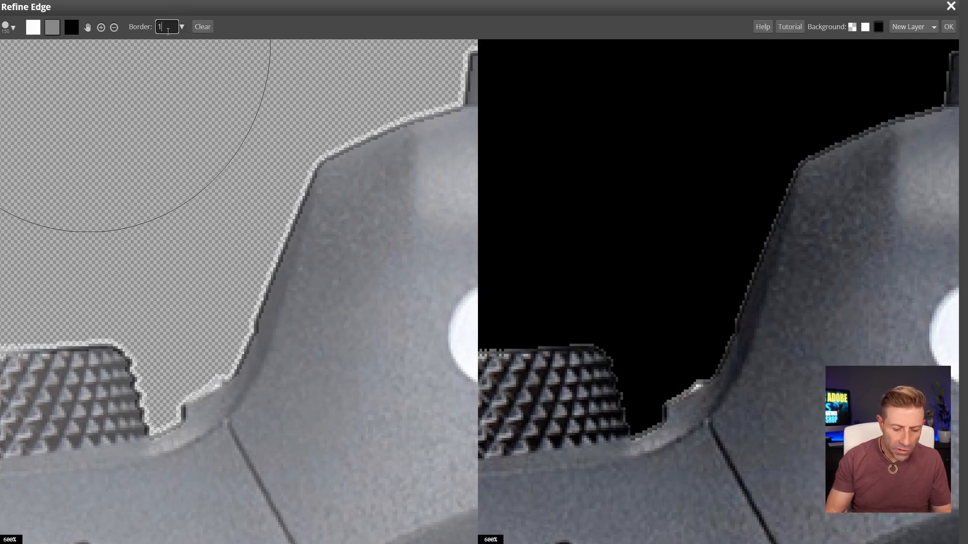
Try a Refine Edge border of 10 around the camera and set it back to 1
{"action": "key", "text": "Tab"}
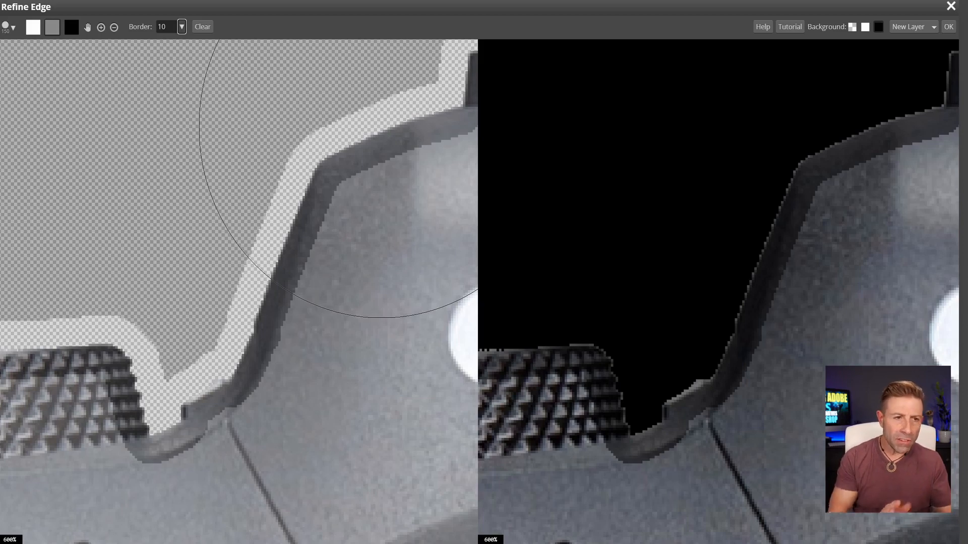
{"action": "type", "text": "1"}
{"action": "key", "text": "Tab"}
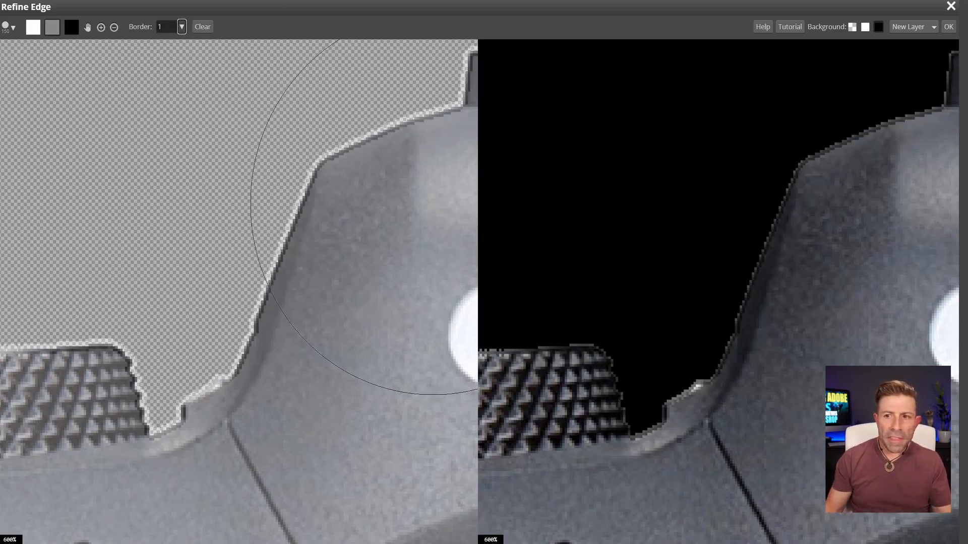
Output the Refine Edge result as a new layer and paste the refined camera into the Canon EOS R6 Is Coming document, overlapping the existing one
{"action": "left_click", "coordinate": [947, 27]}
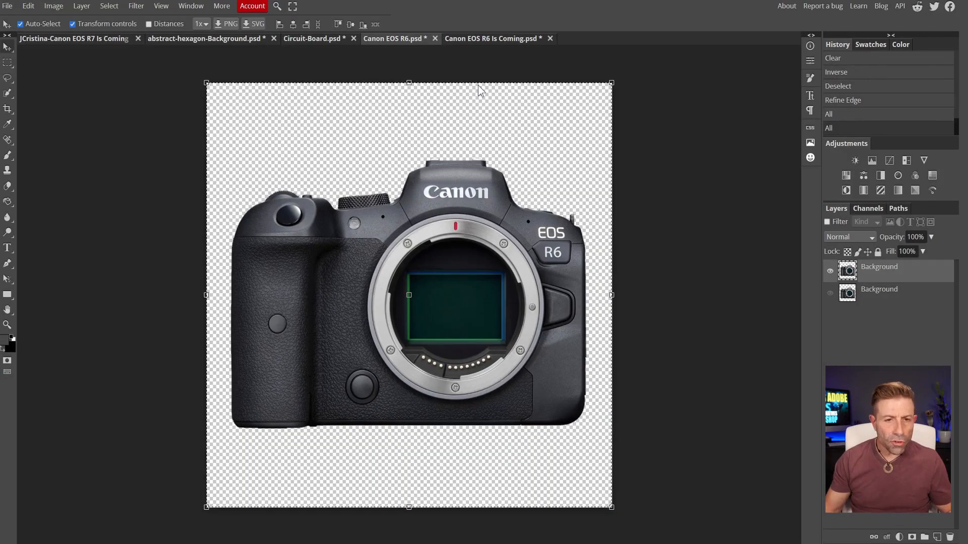
{"action": "left_click_drag", "start_coordinate": [489, 40], "coordinate": [488, 38]}
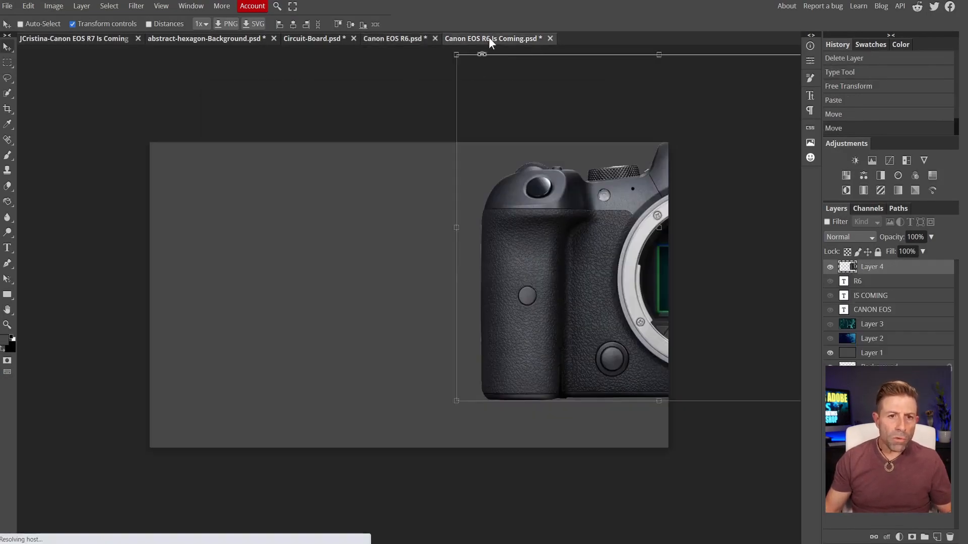
{"action": "key", "text": "ctrl+v"}
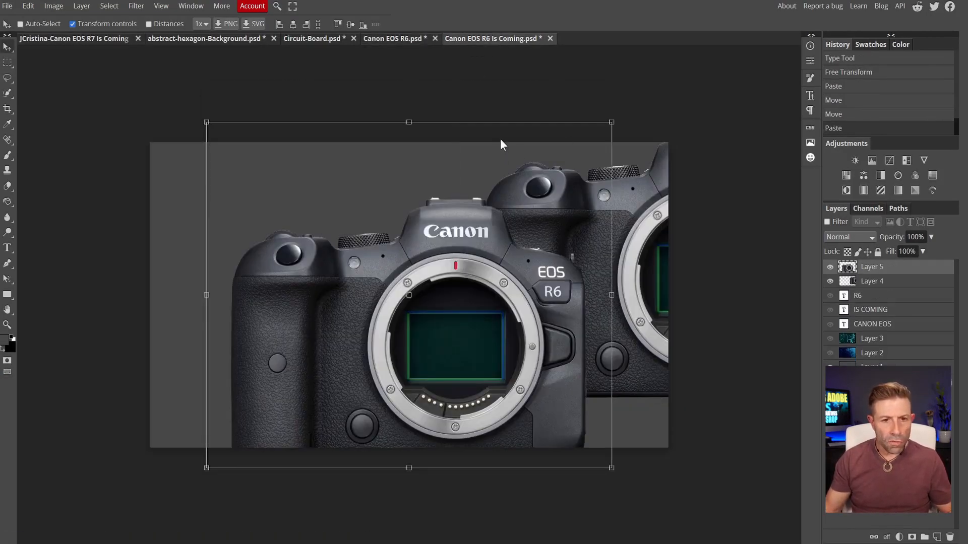
{"action": "left_click_drag", "start_coordinate": [480, 271], "coordinate": [410, 224]}
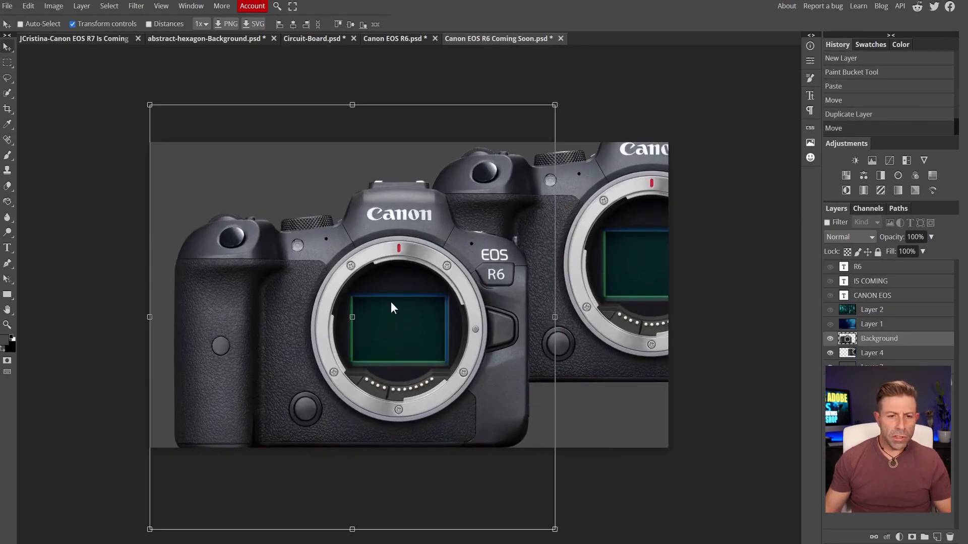
Position the refined Background camera over the canvas's left half and move the Layer 4 camera partly behind it for comparison
{"action": "scroll", "coordinate": [391, 301], "scroll_direction": "up", "scroll_amount": 5}
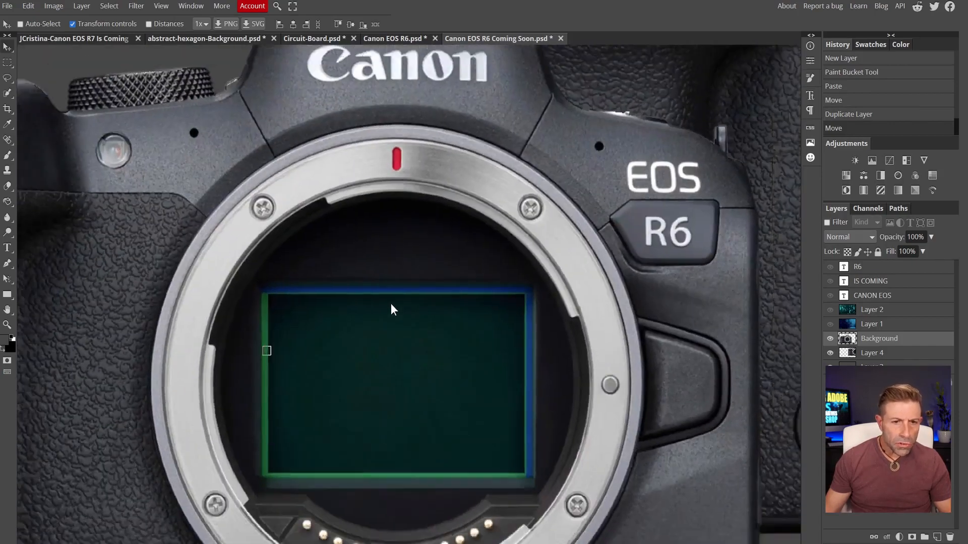
{"action": "scroll", "coordinate": [391, 304], "scroll_direction": "down", "scroll_amount": 3}
{"action": "mouse_move", "coordinate": [497, 409]}
{"action": "left_mouse_down"}
{"action": "mouse_move", "coordinate": [513, 396]}
{"action": "mouse_move", "coordinate": [479, 409]}
{"action": "left_mouse_up"}
{"action": "key", "text": "ctrl+minus"}
{"action": "mouse_move", "coordinate": [470, 316]}
{"action": "left_mouse_down"}
{"action": "mouse_move", "coordinate": [483, 341]}
{"action": "mouse_move", "coordinate": [474, 318]}
{"action": "left_mouse_up"}
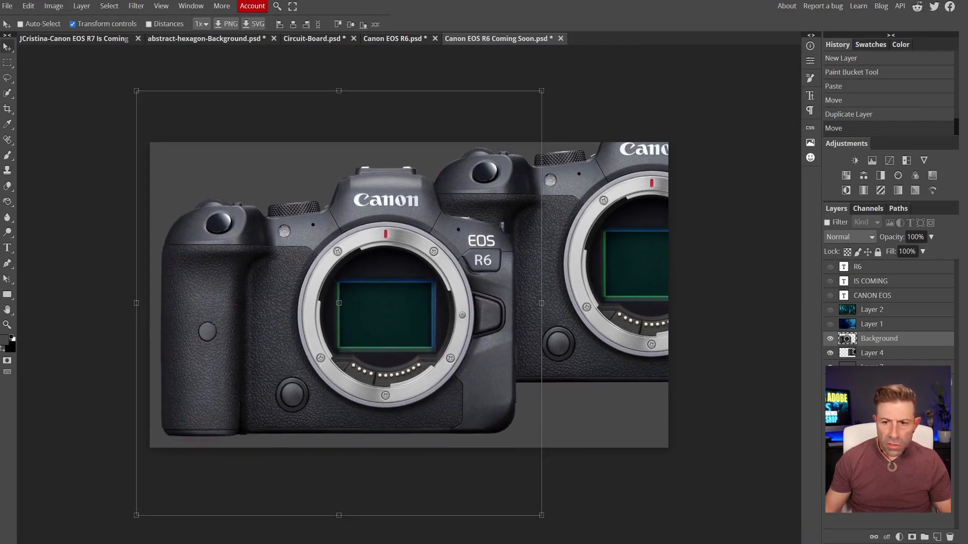
{"action": "left_click", "coordinate": [879, 353]}
{"action": "left_click_drag", "start_coordinate": [609, 255], "coordinate": [460, 274]}
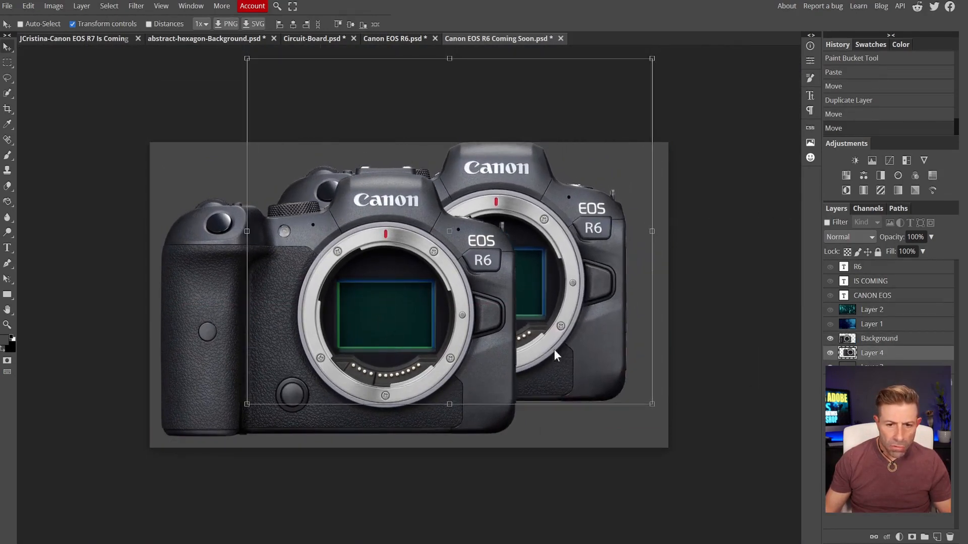
Compare the lower side edges of both cameras by moving the refined one next to Layer 4's, then return it to the canvas's left half
{"action": "scroll", "coordinate": [551, 346], "scroll_direction": "up", "scroll_amount": 5}
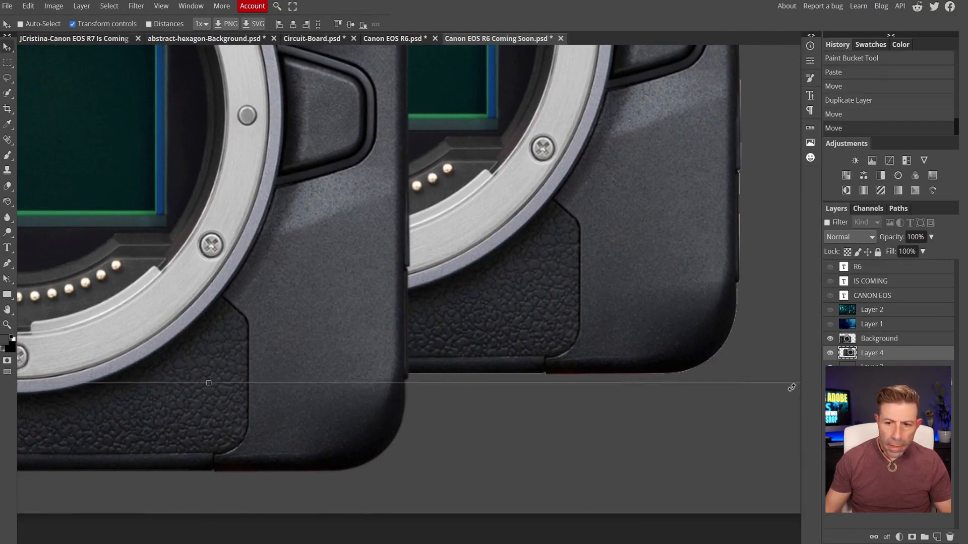
{"action": "left_click", "coordinate": [897, 342]}
{"action": "left_click_drag", "start_coordinate": [384, 361], "coordinate": [603, 365]}
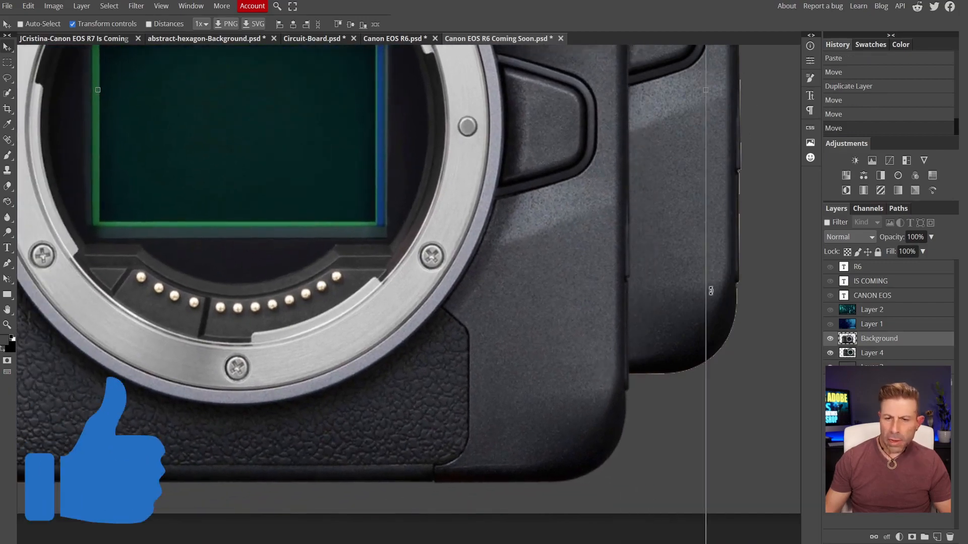
{"action": "scroll", "coordinate": [583, 323], "scroll_direction": "down", "scroll_amount": 7}
{"action": "scroll", "coordinate": [572, 337], "scroll_direction": "up", "scroll_amount": 2}
{"action": "left_click_drag", "start_coordinate": [485, 269], "coordinate": [415, 276]}
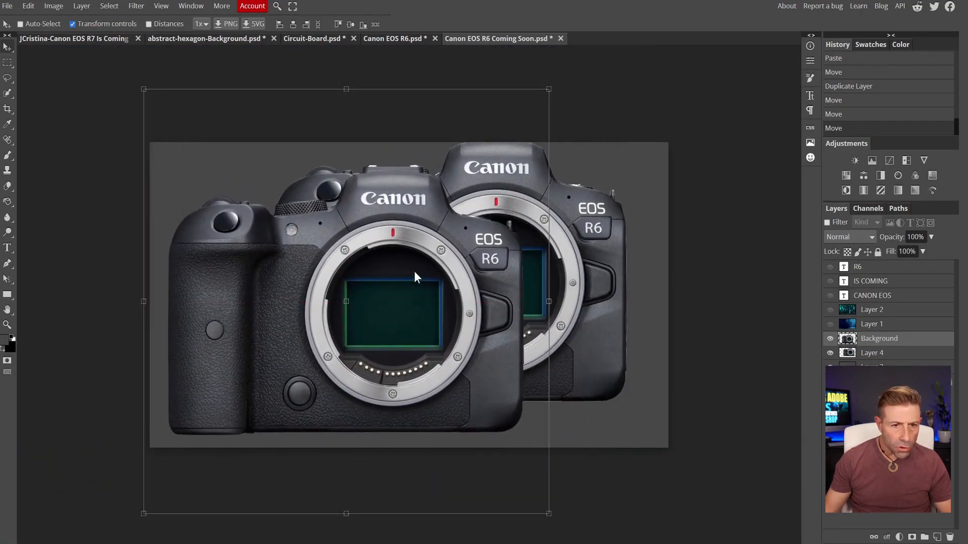
Move the Layer 4 camera to the canvas's right side, duplicate it lower down, and compare its grip edge with the refined camera's side
{"action": "left_click", "coordinate": [864, 356]}
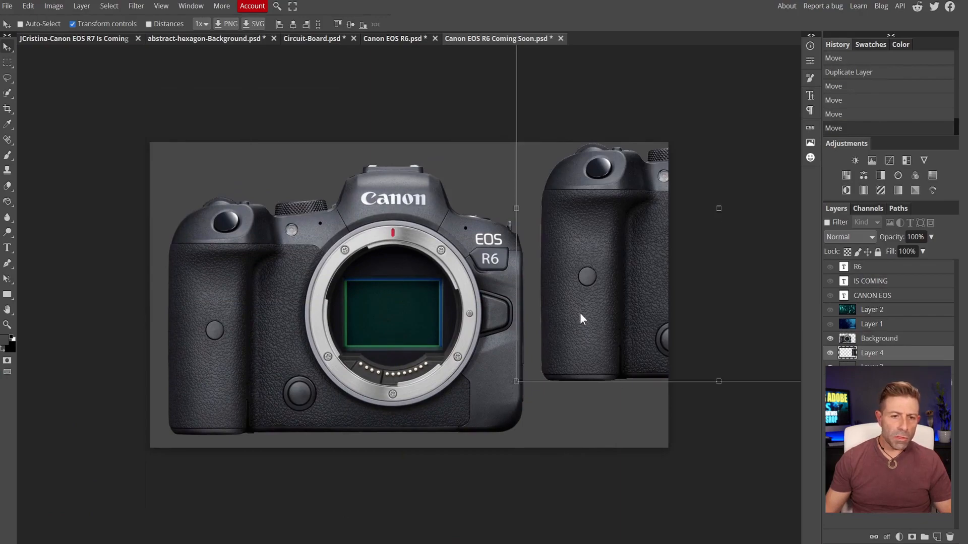
{"action": "left_click_drag", "start_coordinate": [588, 252], "coordinate": [614, 367]}
{"action": "scroll", "coordinate": [630, 363], "scroll_direction": "up", "scroll_amount": 4}
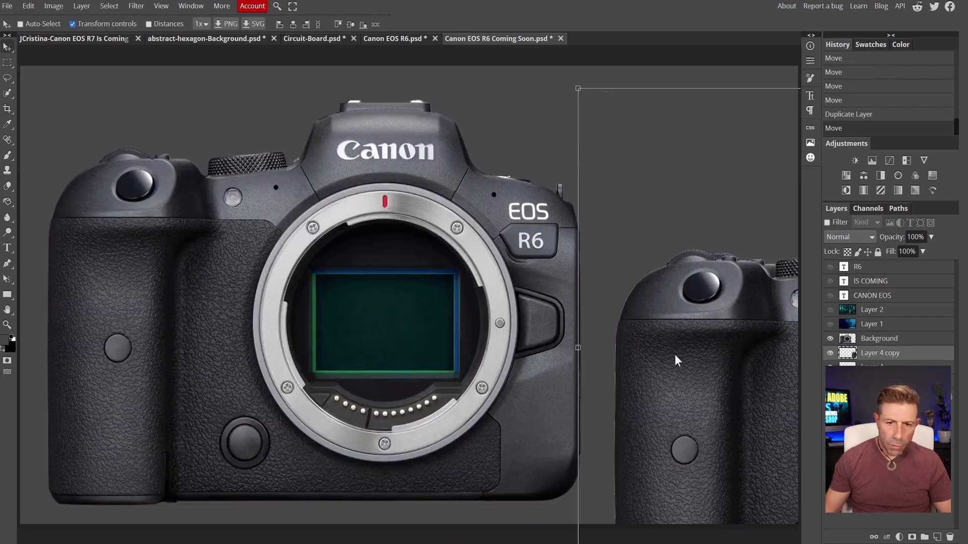
{"action": "scroll", "coordinate": [676, 355], "scroll_direction": "up", "scroll_amount": 2}
{"action": "scroll", "coordinate": [591, 158], "scroll_direction": "down", "scroll_amount": 2}
{"action": "scroll", "coordinate": [591, 158], "scroll_direction": "left", "scroll_amount": 1}
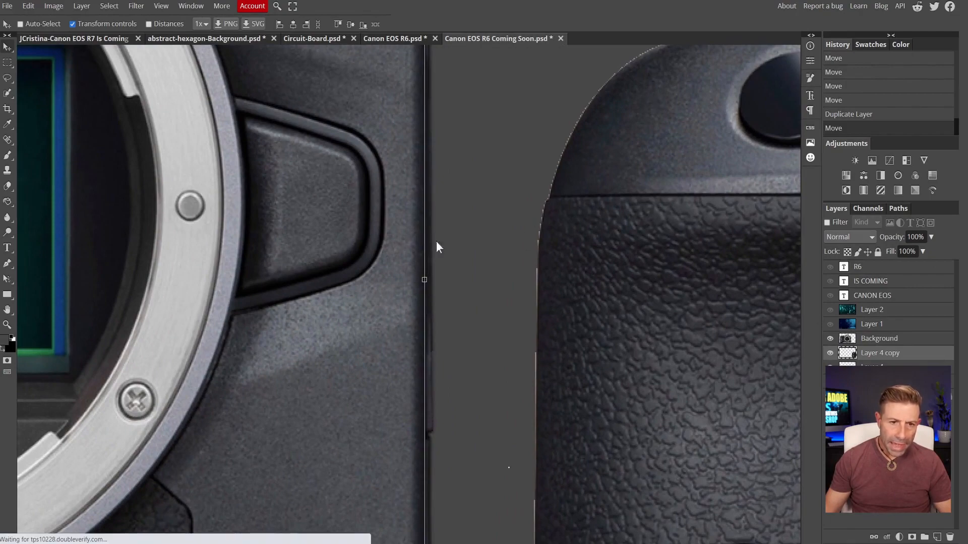
Examine the refined camera's cut-out edges up close along the shutter-button corner, the grip and the base
{"action": "left_click_drag", "start_coordinate": [217, 217], "coordinate": [756, 371]}
{"action": "left_click_drag", "start_coordinate": [227, 250], "coordinate": [651, 380]}
{"action": "left_click_drag", "start_coordinate": [212, 202], "coordinate": [566, 285]}
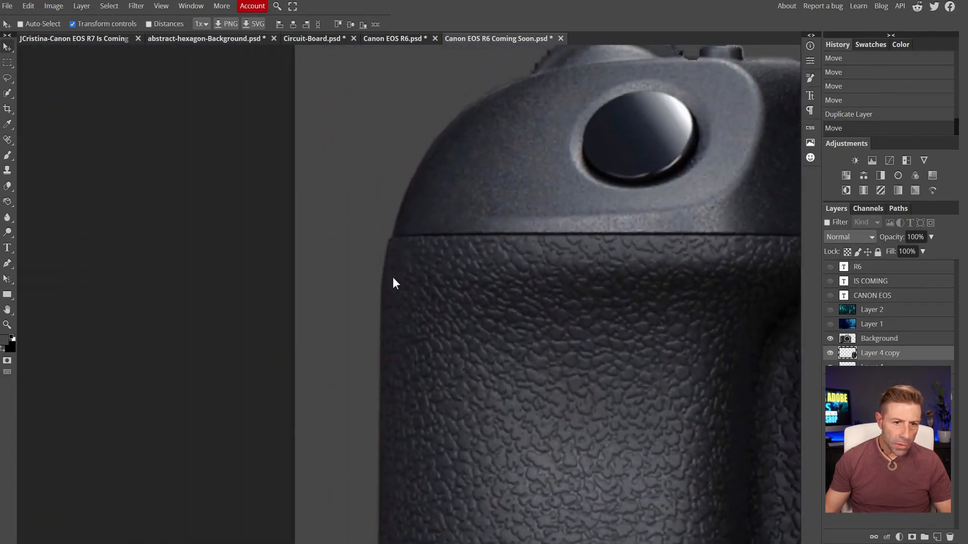
{"action": "left_click_drag", "start_coordinate": [467, 399], "coordinate": [461, 149]}
{"action": "left_click_drag", "start_coordinate": [480, 373], "coordinate": [432, 99]}
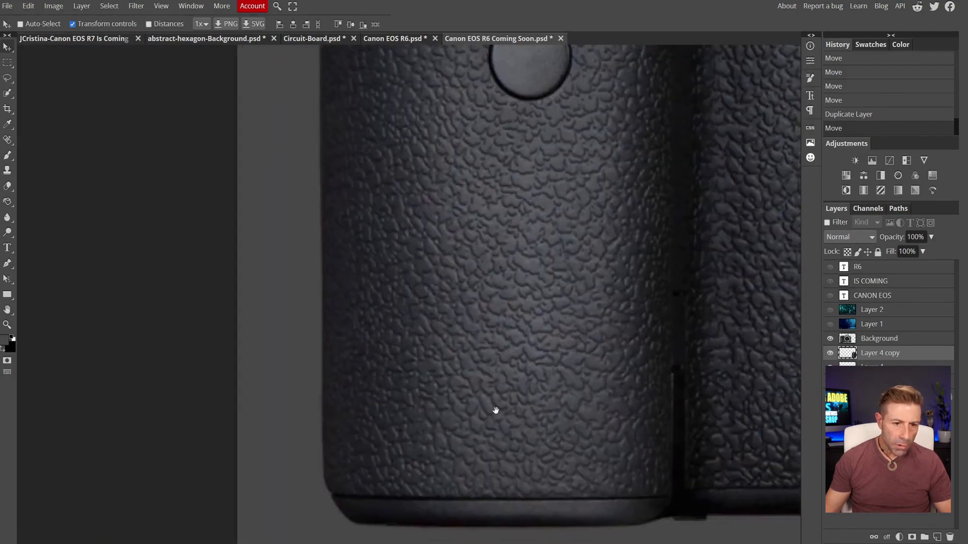
{"action": "left_click_drag", "start_coordinate": [500, 427], "coordinate": [465, 322]}
{"action": "left_click_drag", "start_coordinate": [615, 379], "coordinate": [121, 311]}
{"action": "left_click_drag", "start_coordinate": [706, 314], "coordinate": [110, 319]}
{"action": "left_click_drag", "start_coordinate": [468, 277], "coordinate": [240, 260]}
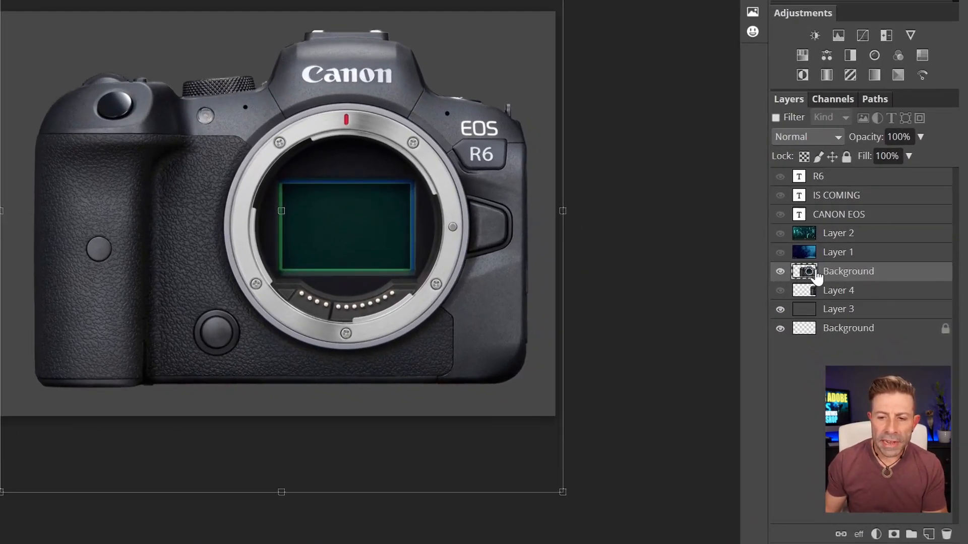
{"action": "right_click", "coordinate": [819, 276]}
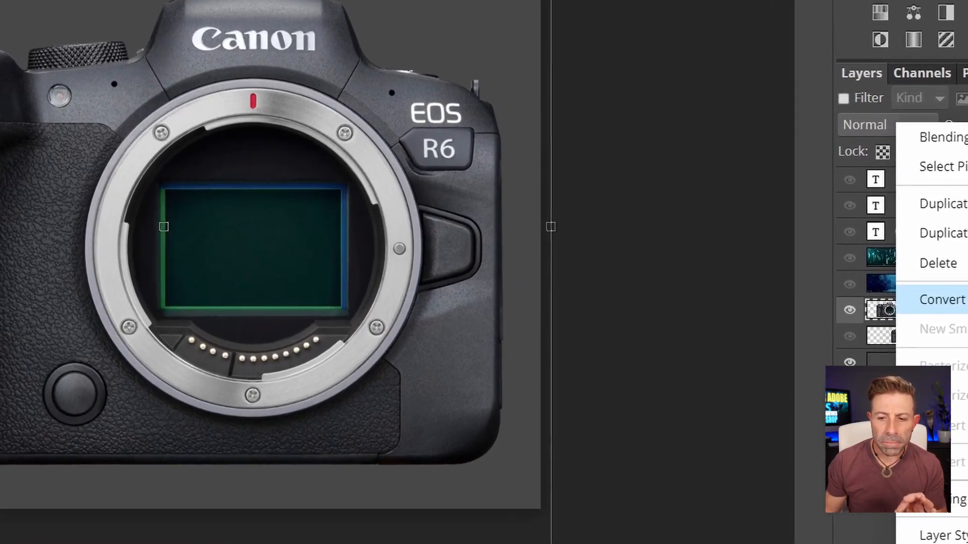
{"action": "left_click", "coordinate": [875, 267]}
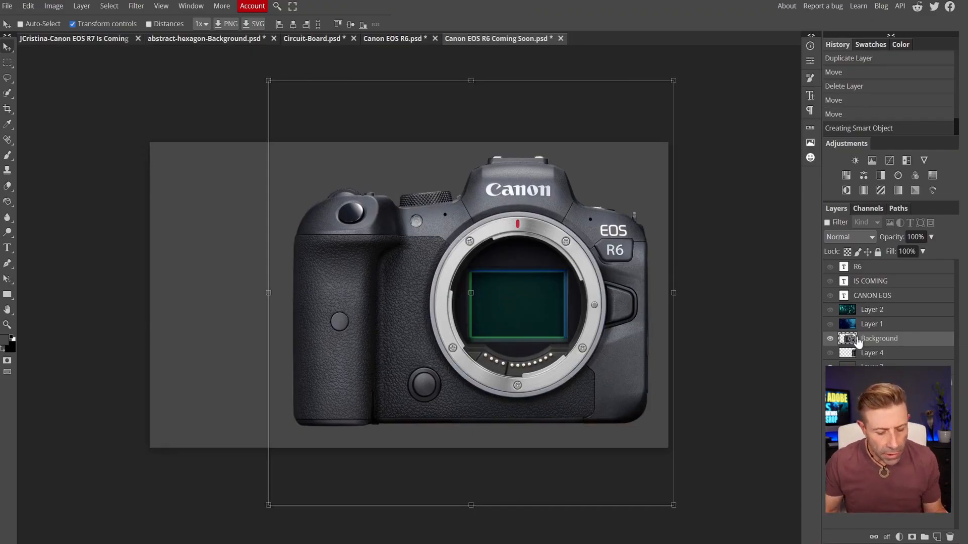
{"action": "key", "text": "ctrl+z"}
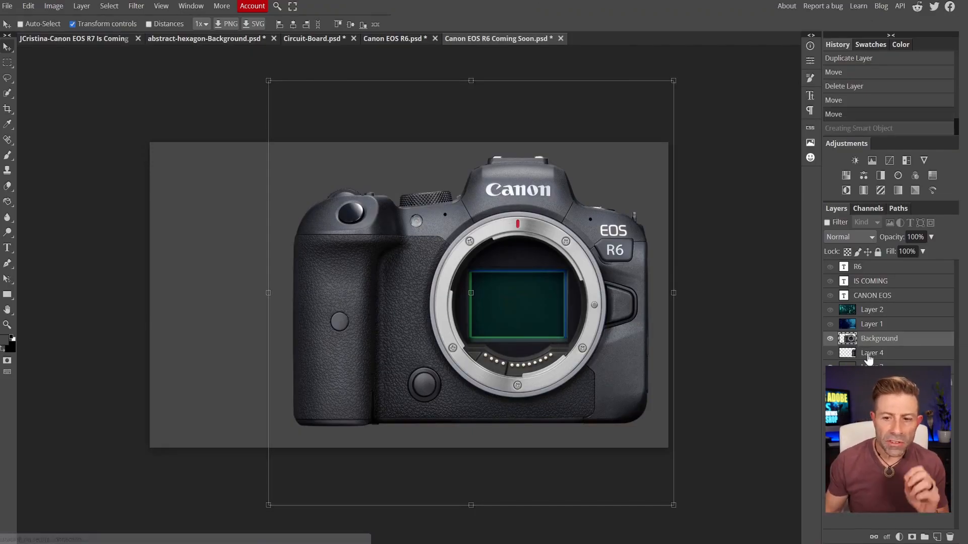
Duplicate the Background camera layer and convert the original Background layer to a smart object
{"action": "right_click", "coordinate": [867, 343]}
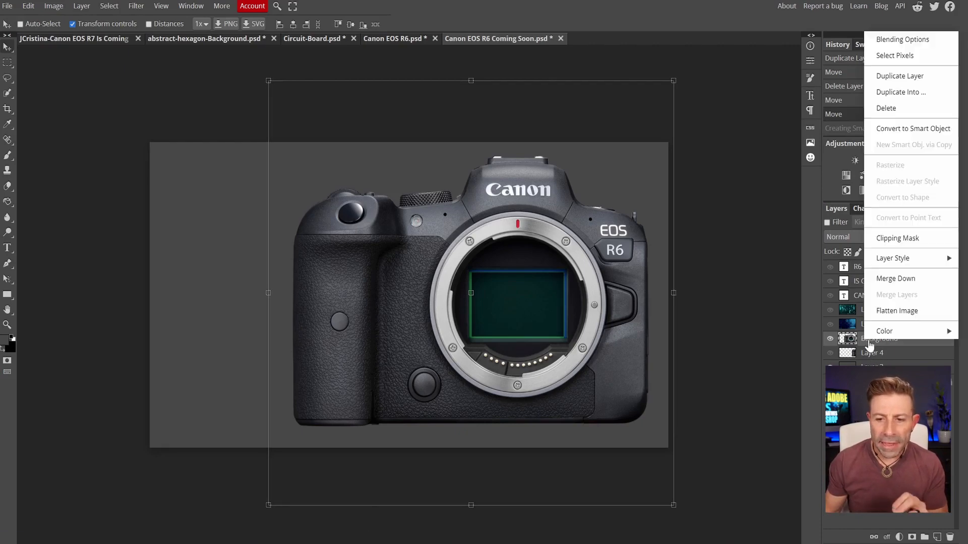
{"action": "left_click", "coordinate": [907, 76]}
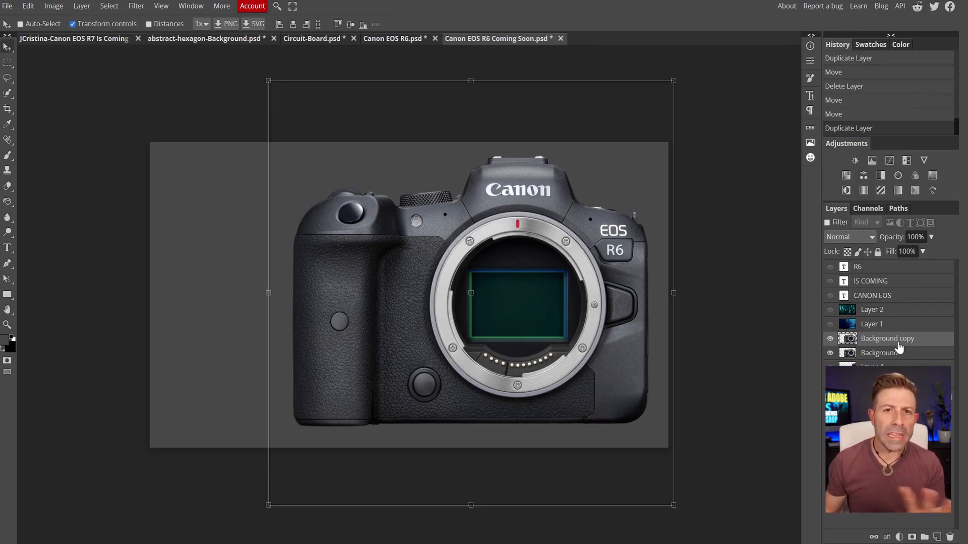
{"action": "left_click", "coordinate": [877, 355]}
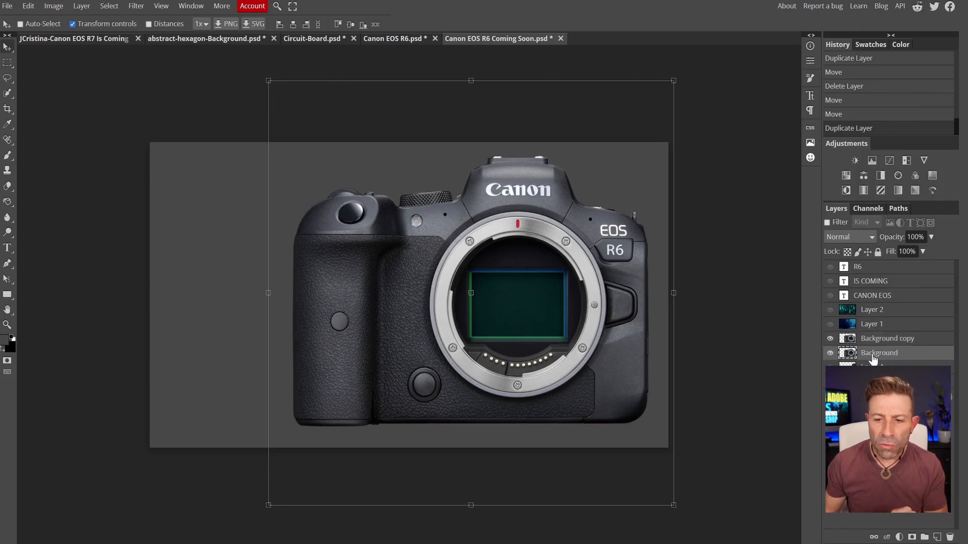
{"action": "right_click", "coordinate": [877, 357]}
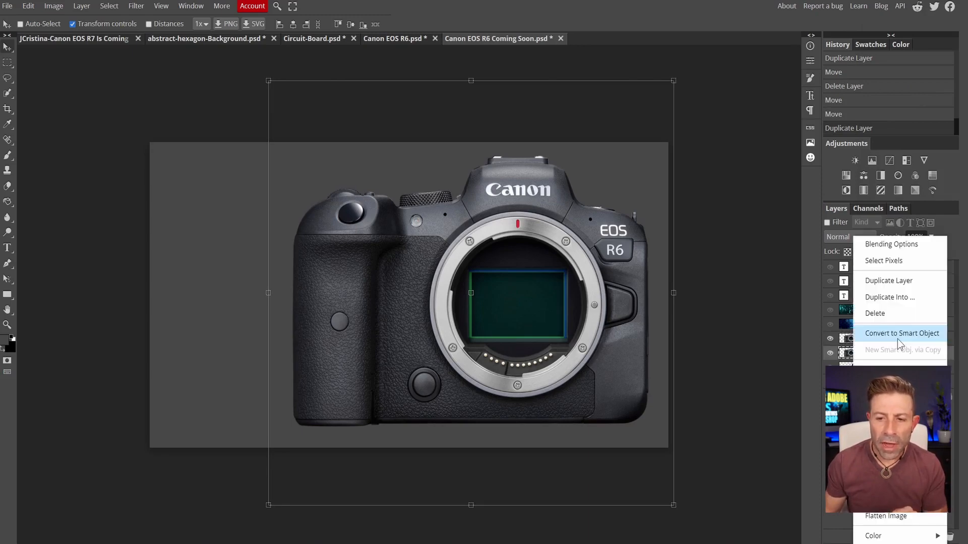
{"action": "left_click", "coordinate": [897, 335]}
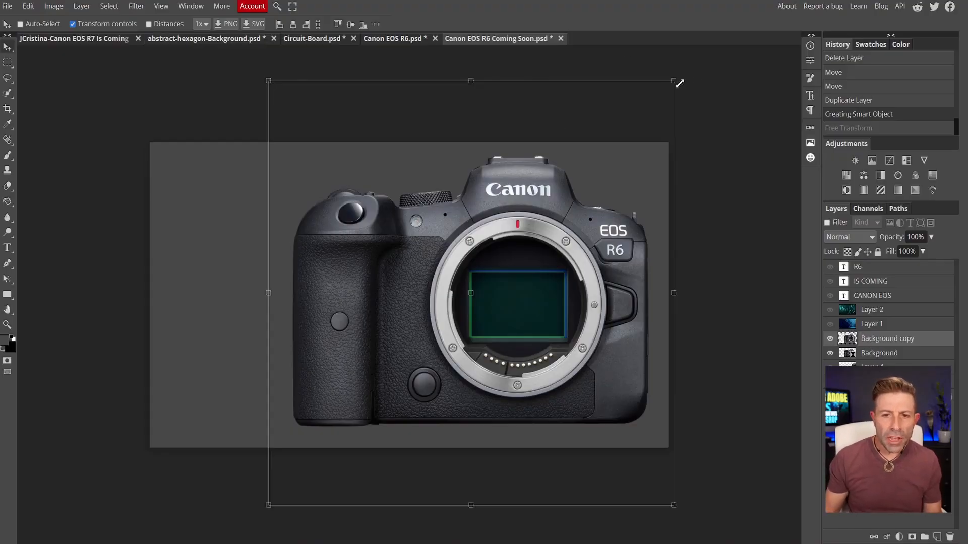
Scale the Background copy camera down to 12.27% and place it in the lower-left corner of the canvas
{"action": "left_click_drag", "start_coordinate": [676, 85], "coordinate": [322, 355]}
{"action": "left_click_drag", "start_coordinate": [305, 453], "coordinate": [205, 416]}
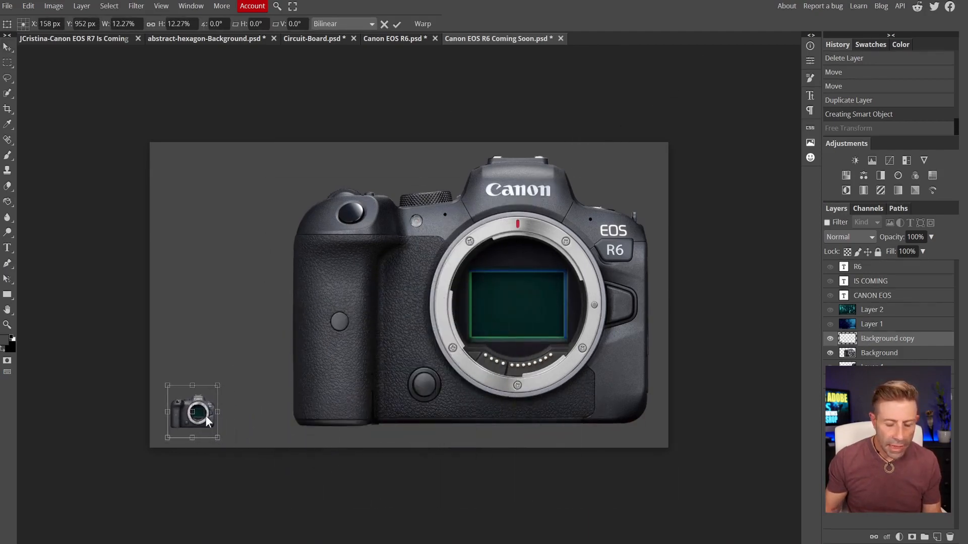
{"action": "key", "text": "Return"}
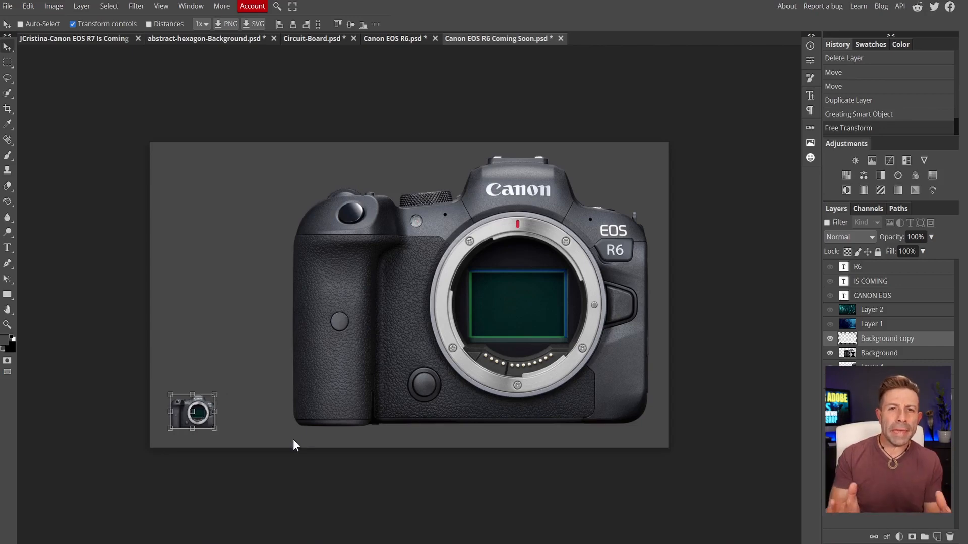
Enlarge the Background copy camera back to nearly its original size and move it partly off the canvas's left edge
{"action": "left_click_drag", "start_coordinate": [214, 394], "coordinate": [534, 203]}
{"action": "key", "text": "Return"}
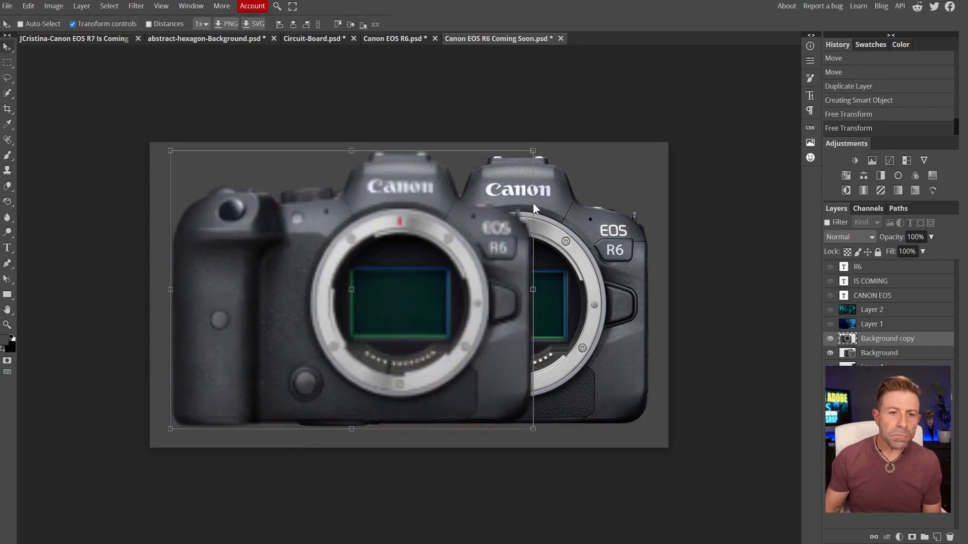
{"action": "left_click_drag", "start_coordinate": [497, 318], "coordinate": [470, 310]}
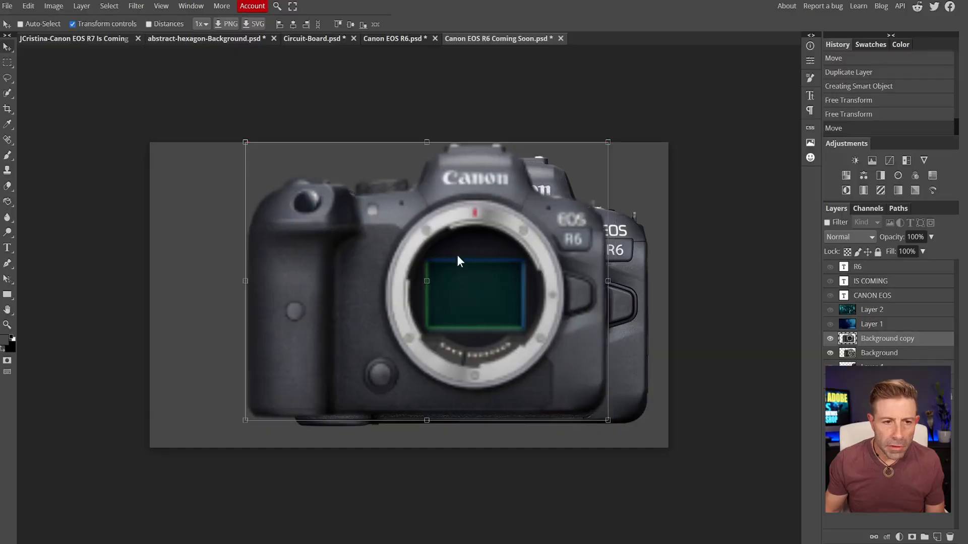
{"action": "left_click_drag", "start_coordinate": [457, 255], "coordinate": [150, 217]}
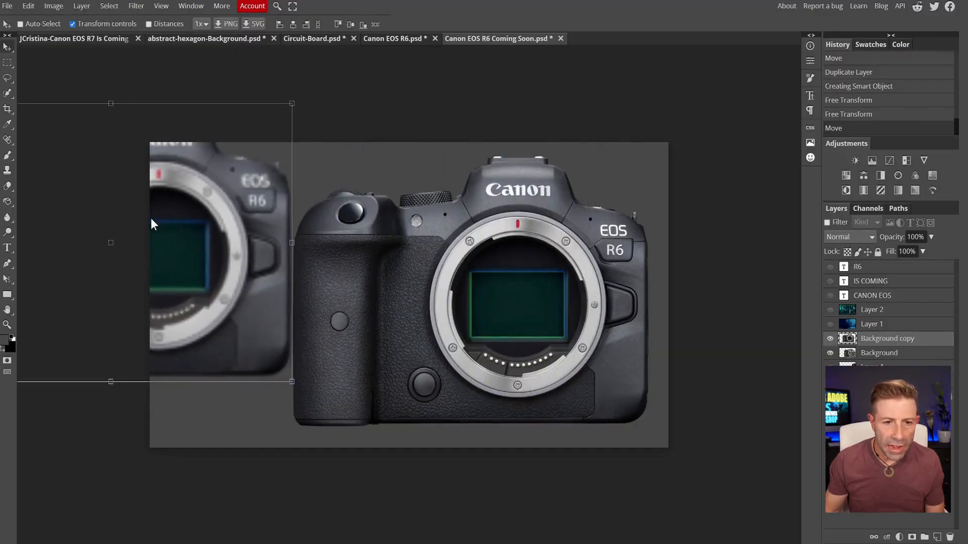
Scale the smart object Background camera down to a small thumbnail and place it below the enlarged copy near the canvas's bottom edge
{"action": "left_click", "coordinate": [877, 353]}
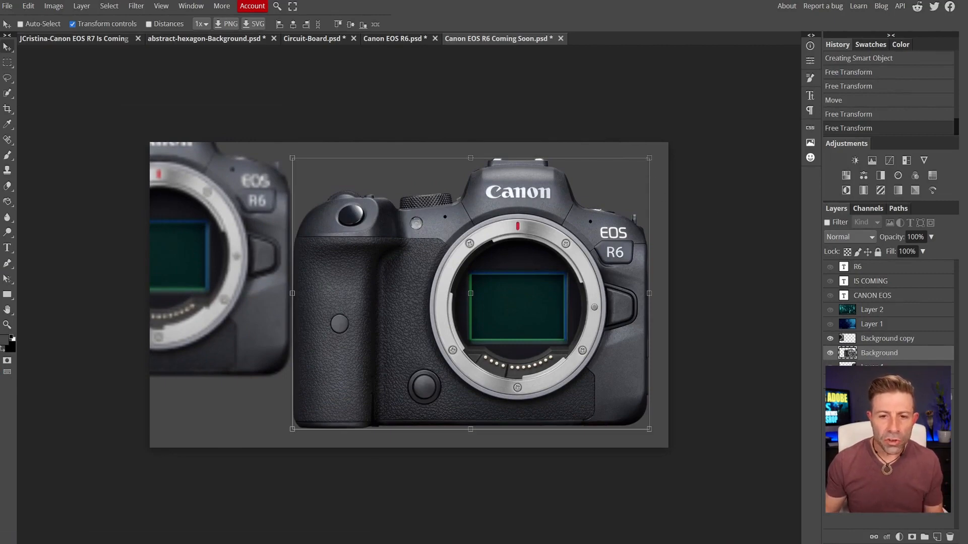
{"action": "left_click", "coordinate": [652, 160]}
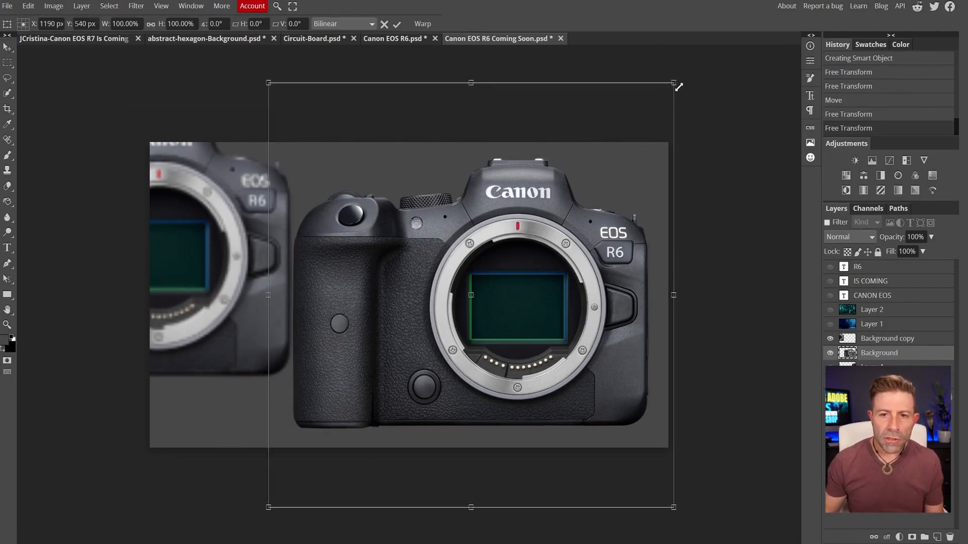
{"action": "left_click_drag", "start_coordinate": [678, 87], "coordinate": [266, 410]}
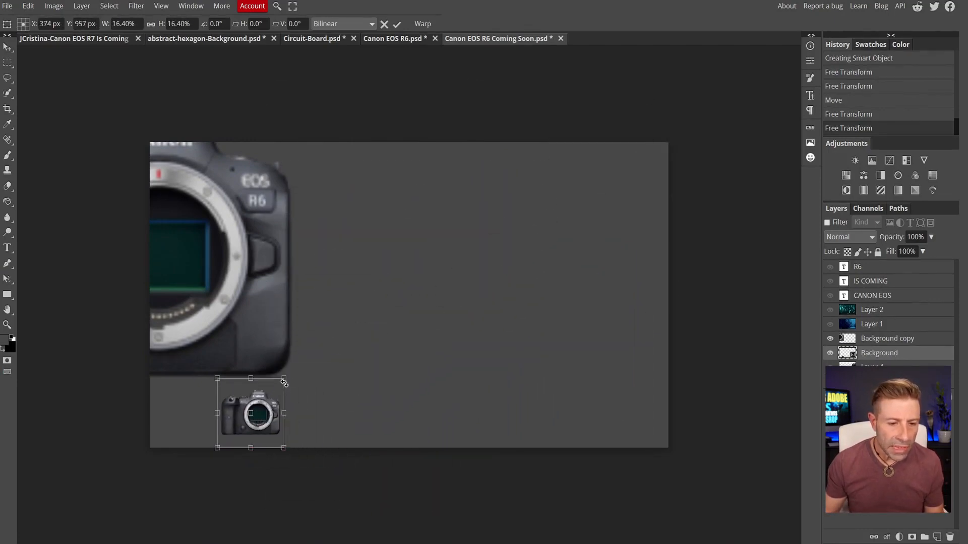
{"action": "left_click_drag", "start_coordinate": [285, 378], "coordinate": [277, 389]}
{"action": "key", "text": "Return"}
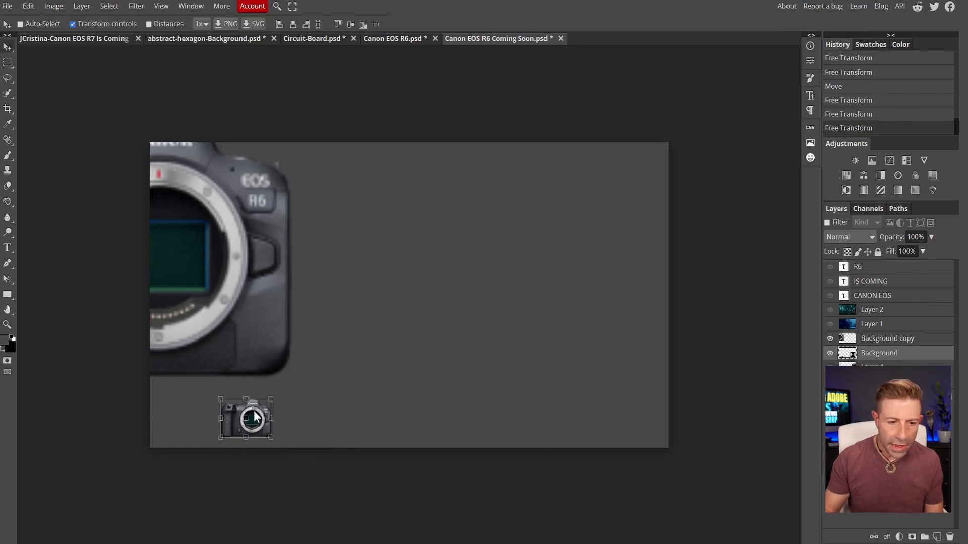
{"action": "mouse_move", "coordinate": [229, 423]}
{"action": "left_mouse_down"}
{"action": "mouse_move", "coordinate": [303, 393]}
{"action": "mouse_move", "coordinate": [240, 422]}
{"action": "left_mouse_up"}
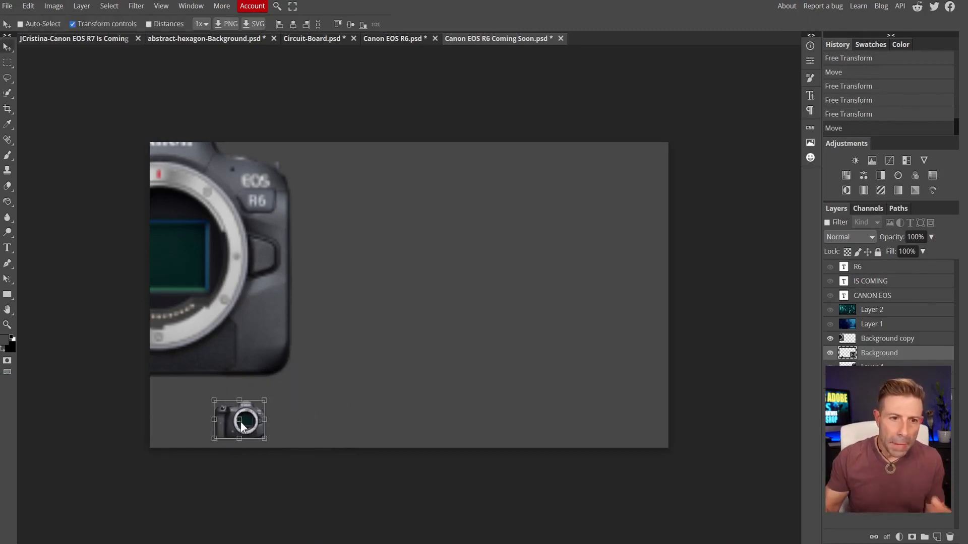
Enlarge the smart object Background camera to 94.13% and place it over the right part of the canvas
{"action": "left_click_drag", "start_coordinate": [267, 404], "coordinate": [598, 183]}
{"action": "left_click_drag", "start_coordinate": [511, 255], "coordinate": [574, 280]}
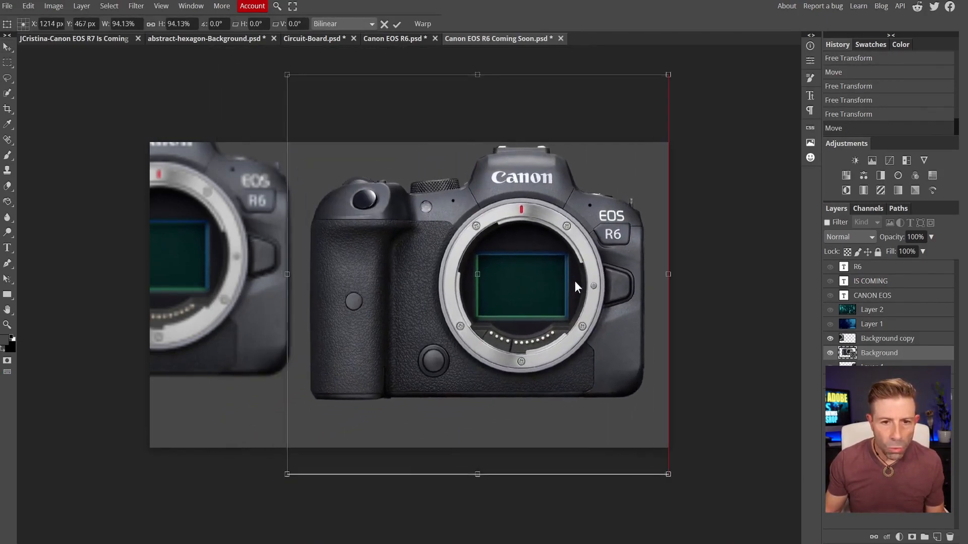
{"action": "key", "text": "Return"}
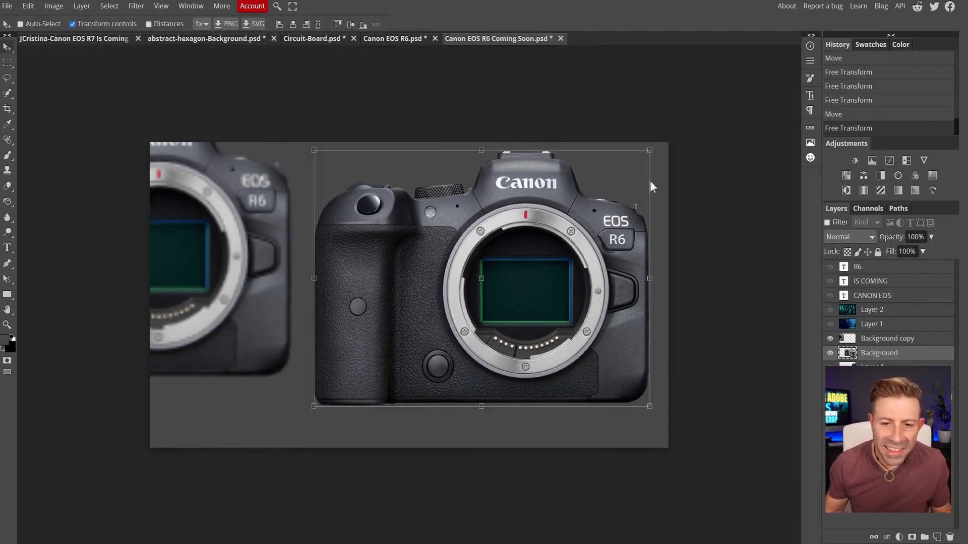
Move the blurry Background copy camera beside the sharp smart object to compare them, and delete the copy
{"action": "left_click", "coordinate": [890, 343]}
{"action": "left_click_drag", "start_coordinate": [237, 245], "coordinate": [486, 292]}
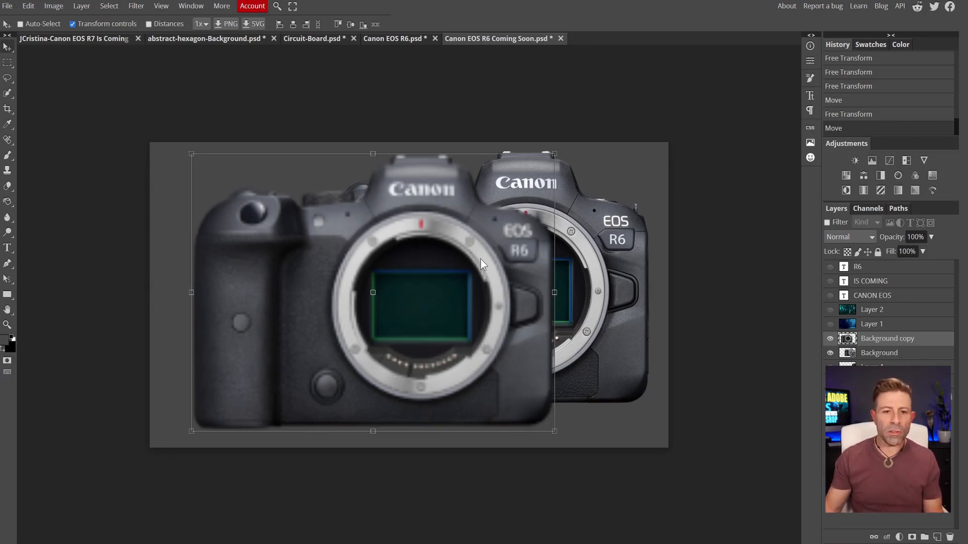
{"action": "key", "text": "Delete"}
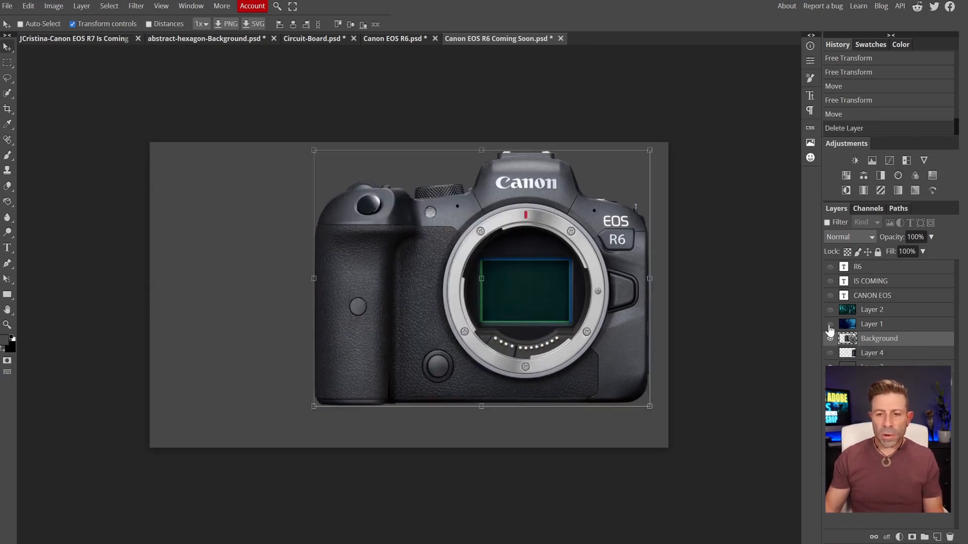
Show Layer 1, Layer 2 and the CANON EOS, IS COMING and R6 text layers, and bring the Background camera layer to the top of the stack
{"action": "left_click", "coordinate": [831, 324]}
{"action": "left_click", "coordinate": [831, 310]}
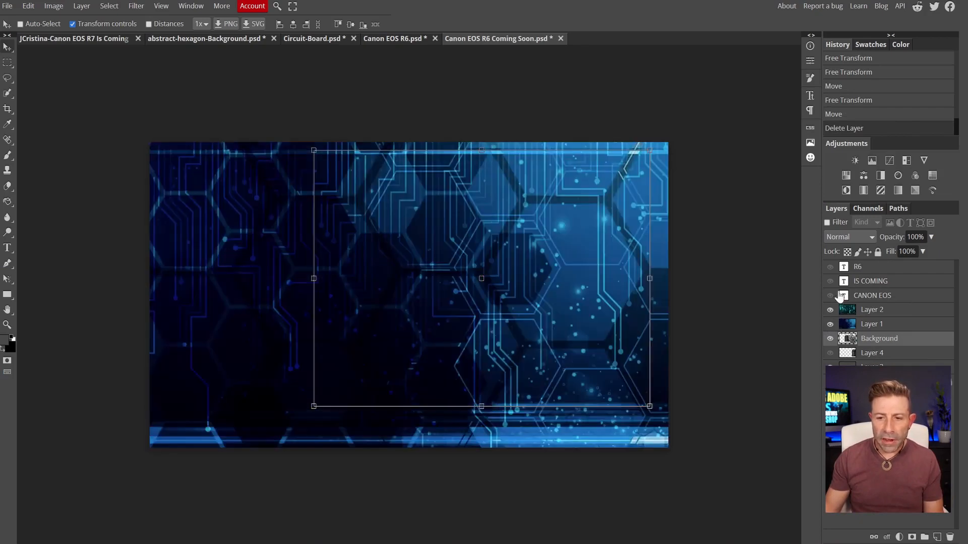
{"action": "left_click", "coordinate": [830, 296]}
{"action": "left_click", "coordinate": [831, 281]}
{"action": "left_click", "coordinate": [831, 267]}
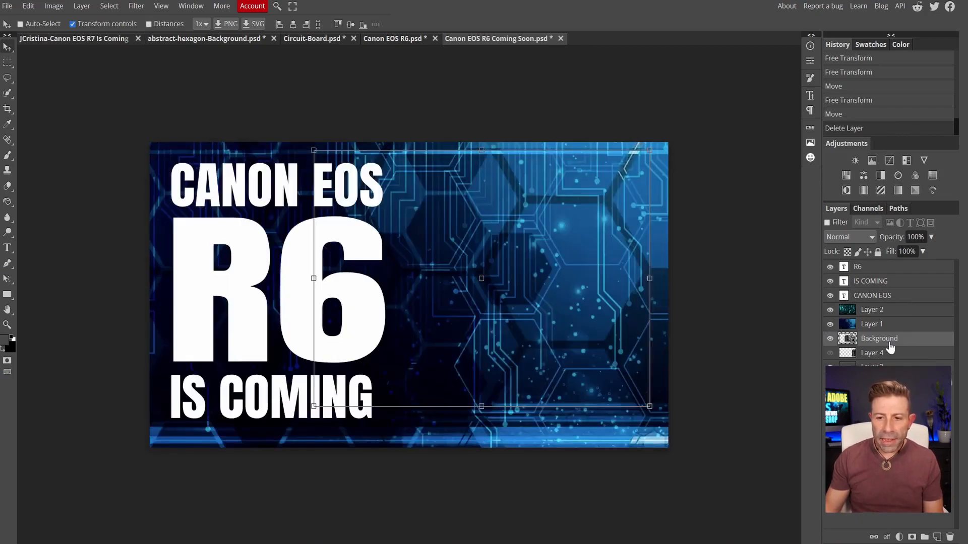
{"action": "left_click_drag", "start_coordinate": [879, 347], "coordinate": [864, 276]}
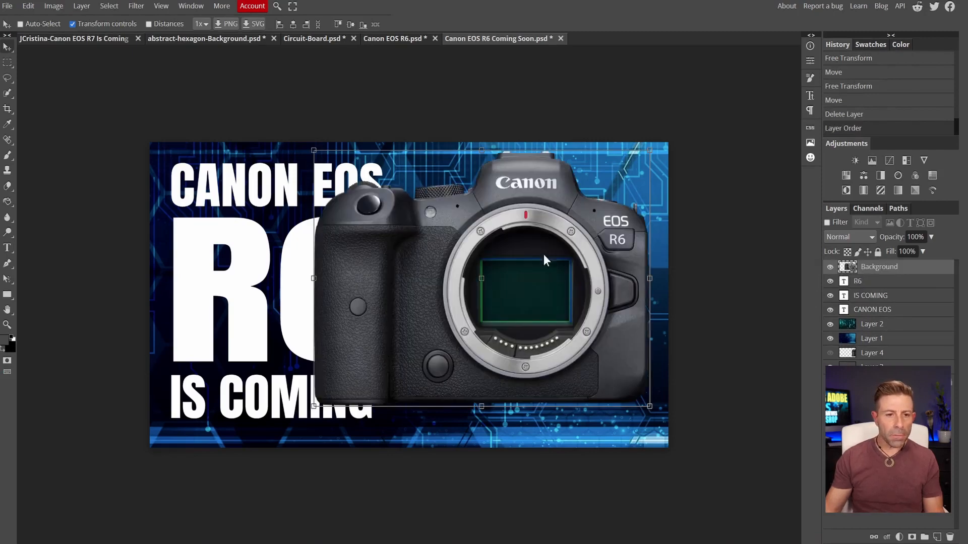
Scale the smart object camera down to fit beside the R6 title, matching the camera's size and placement in the R7 reference thumbnail
{"action": "left_click", "coordinate": [71, 41]}
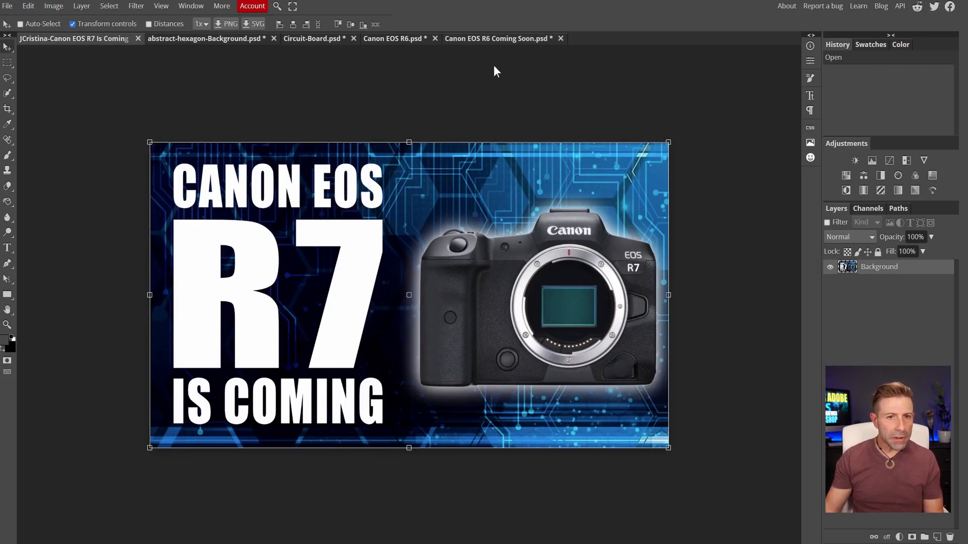
{"action": "left_click", "coordinate": [507, 39]}
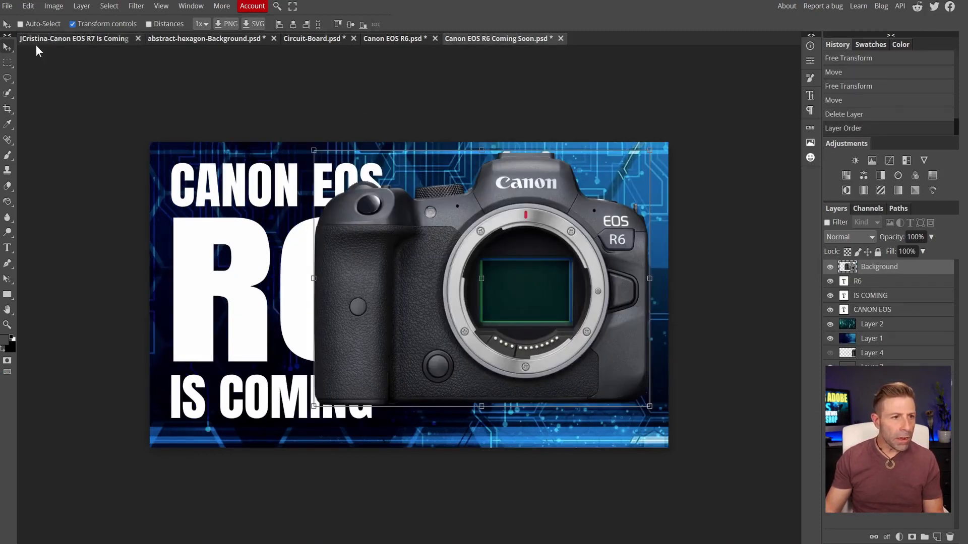
{"action": "left_click", "coordinate": [315, 152]}
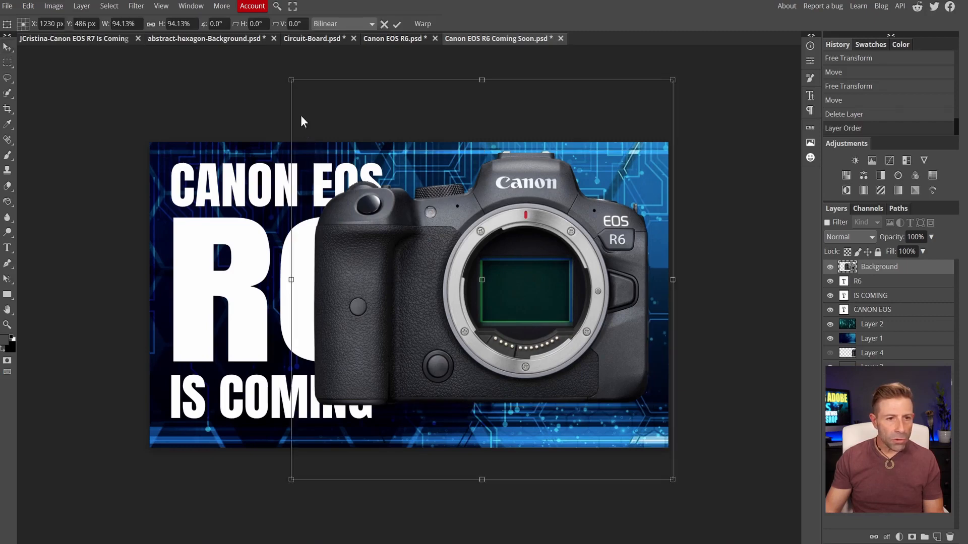
{"action": "left_click_drag", "start_coordinate": [295, 84], "coordinate": [439, 206]}
{"action": "key", "text": "Return"}
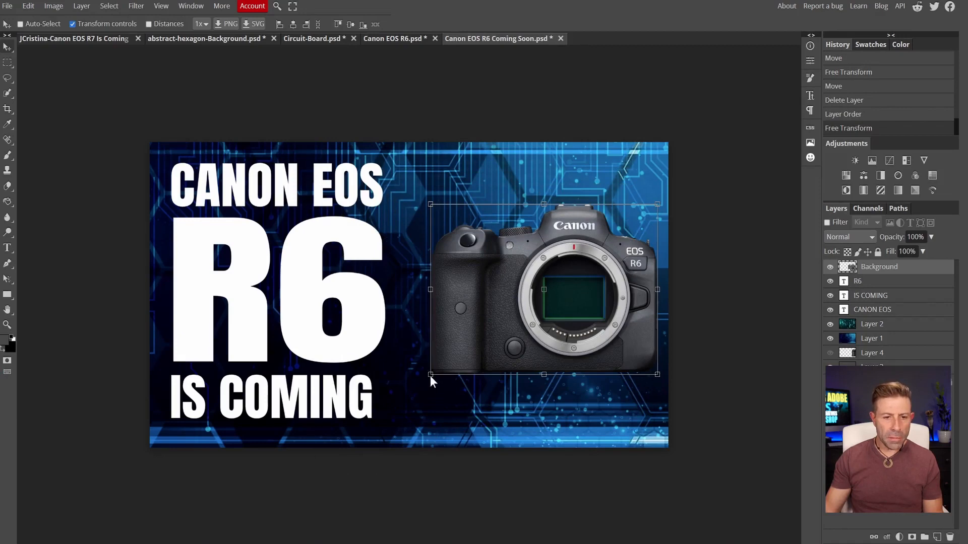
{"action": "left_click_drag", "start_coordinate": [430, 375], "coordinate": [421, 377]}
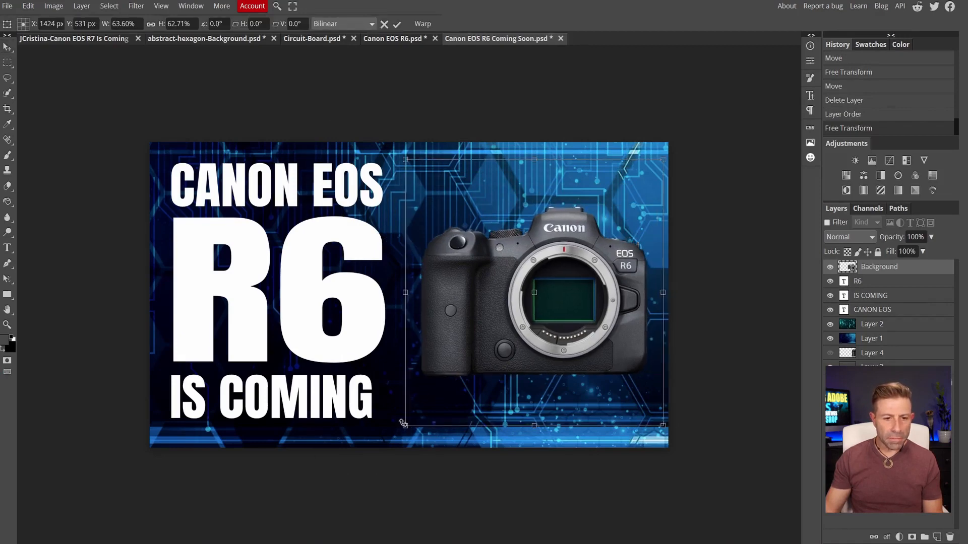
{"action": "key", "text": "Return"}
Add a white (ffffff) Outer Glow with a size of 95 px to the camera layer, modelled on the R7 reference
{"action": "left_click", "coordinate": [103, 38]}
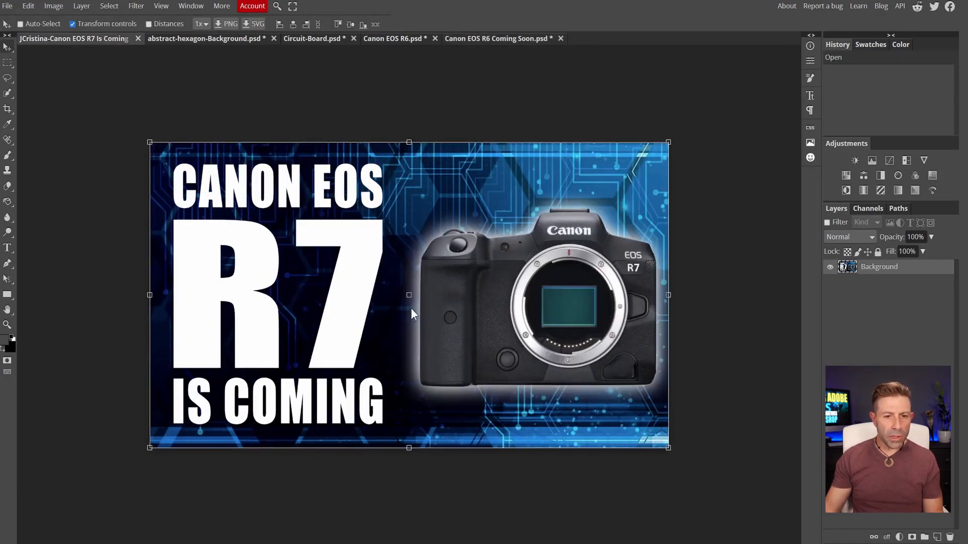
{"action": "left_click", "coordinate": [497, 37]}
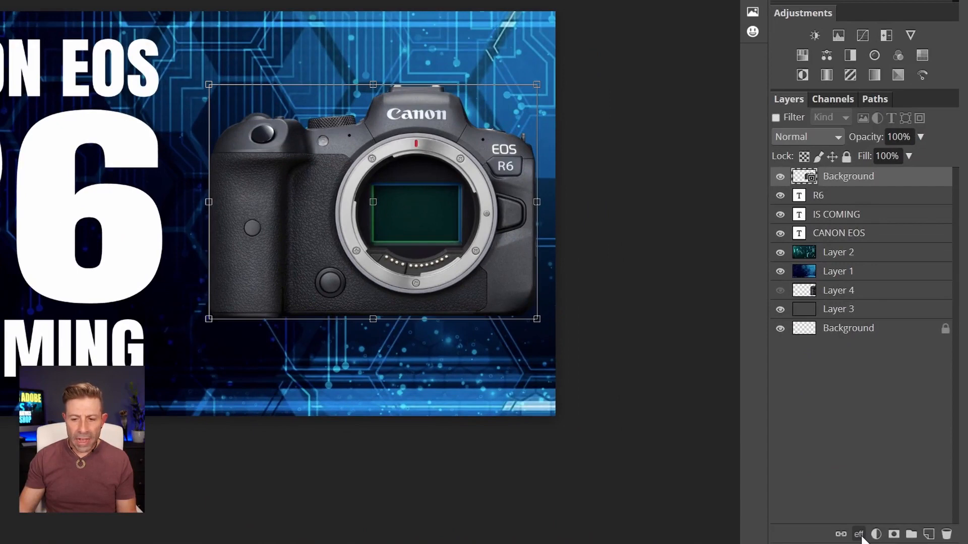
{"action": "left_click", "coordinate": [859, 535]}
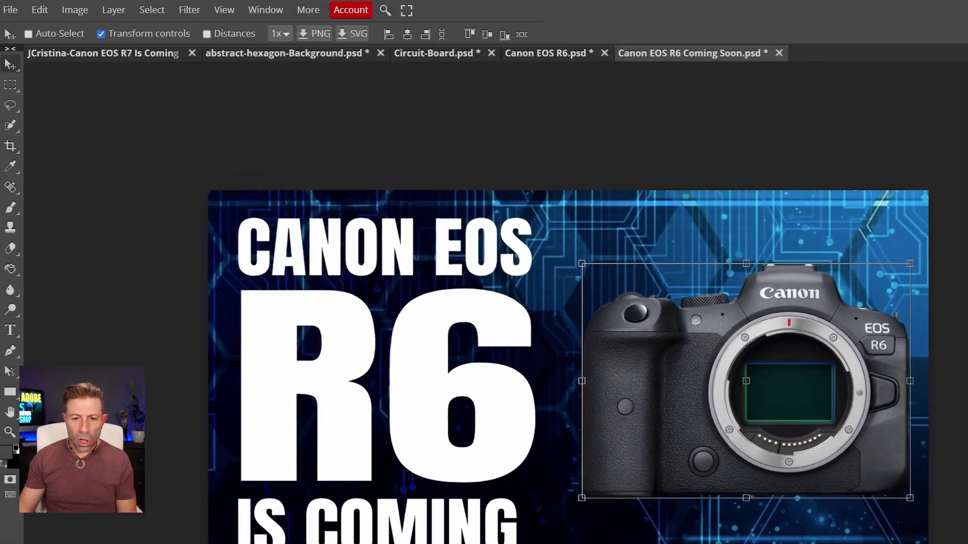
{"action": "left_click", "coordinate": [869, 492]}
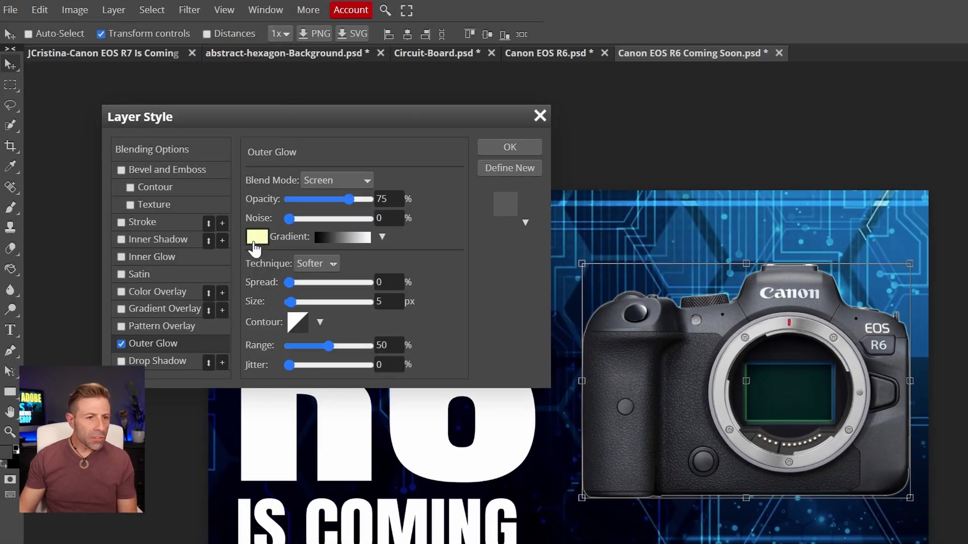
{"action": "left_click", "coordinate": [256, 237]}
{"action": "left_click_drag", "start_coordinate": [181, 168], "coordinate": [86, 114]}
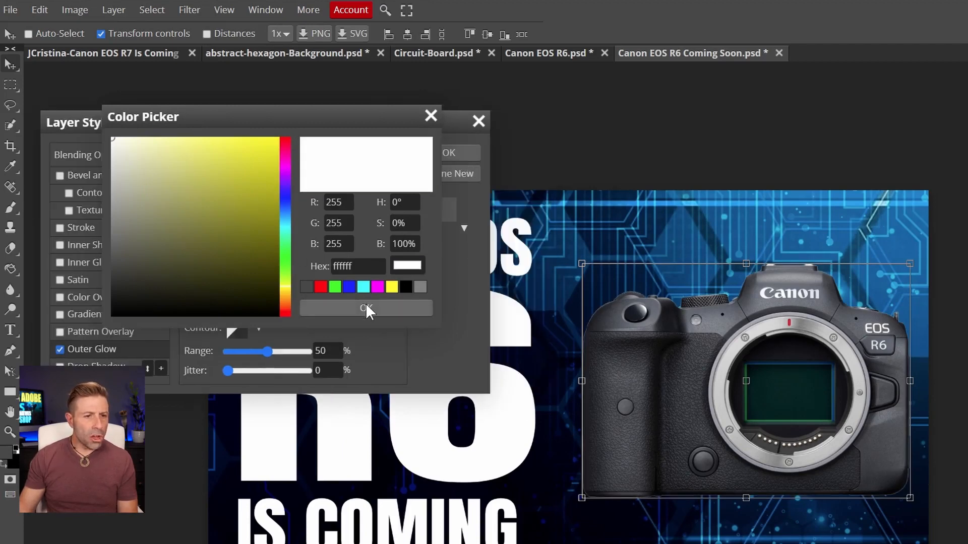
{"action": "left_click", "coordinate": [366, 307]}
{"action": "left_click_drag", "start_coordinate": [230, 309], "coordinate": [265, 310]}
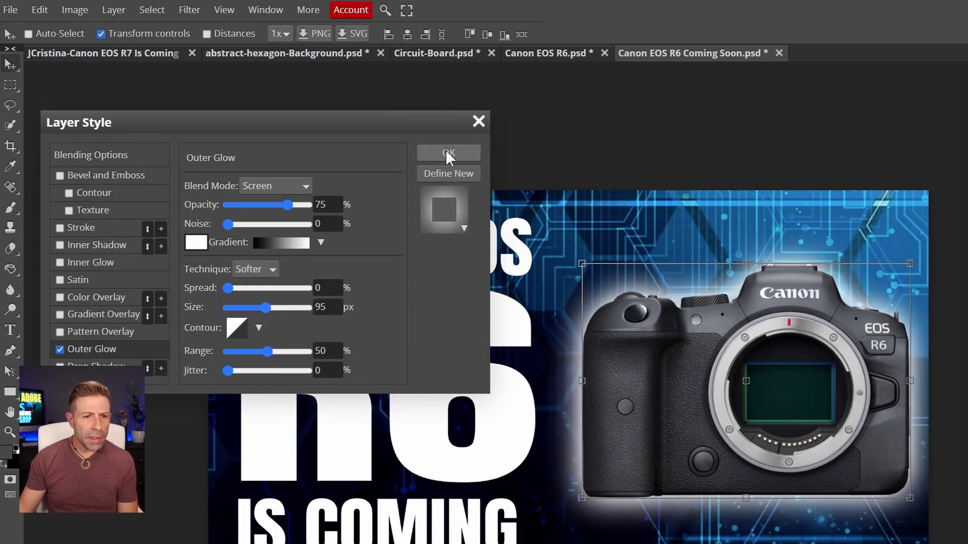
{"action": "left_click", "coordinate": [448, 154]}
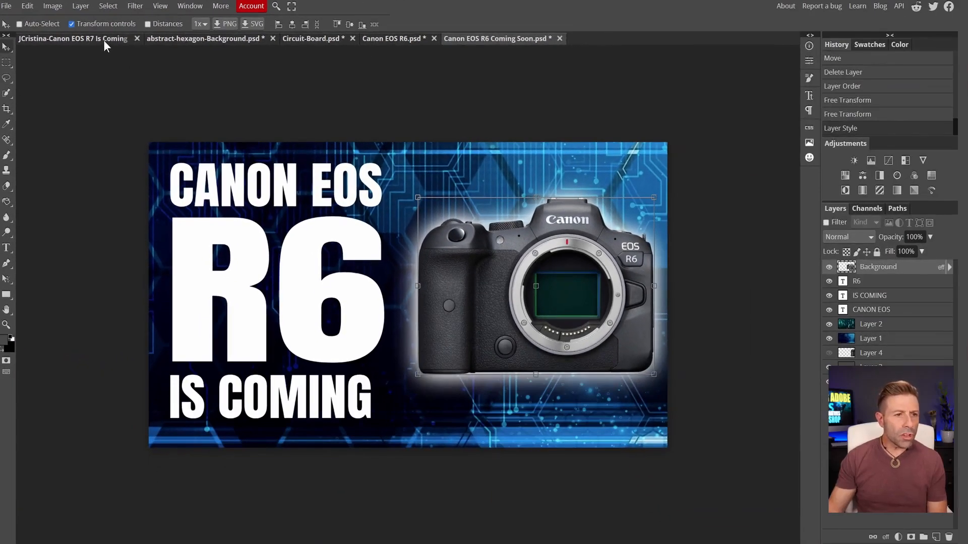
Compare the R7 reference thumbnail with the R6 design, viewing each document fitted to the workspace
{"action": "left_click", "coordinate": [104, 40]}
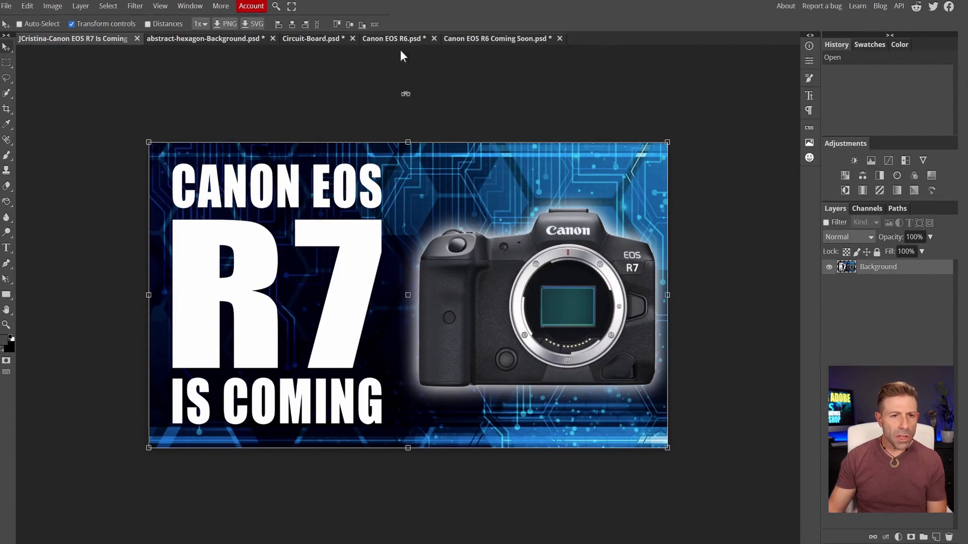
{"action": "key", "text": "ctrl+0"}
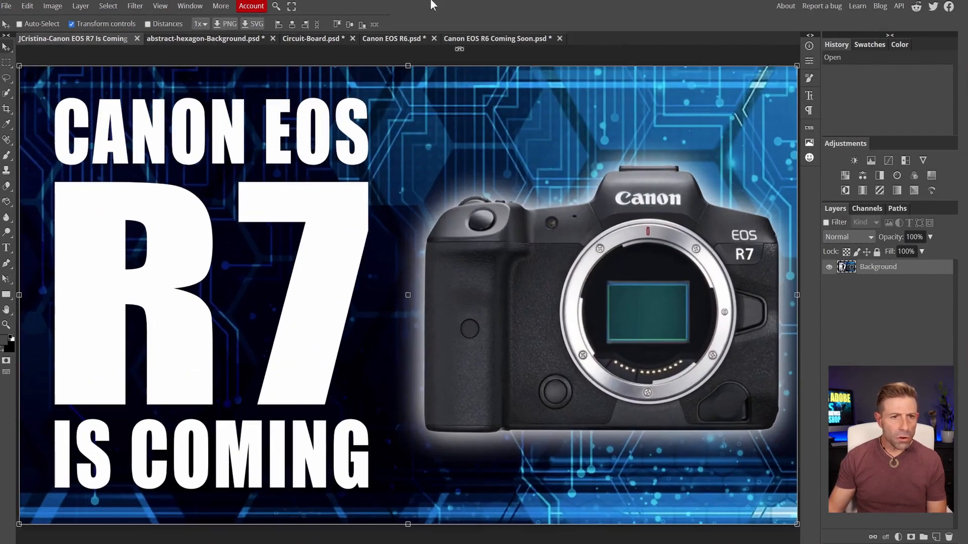
{"action": "left_click", "coordinate": [487, 38]}
{"action": "key", "text": "ctrl+0"}
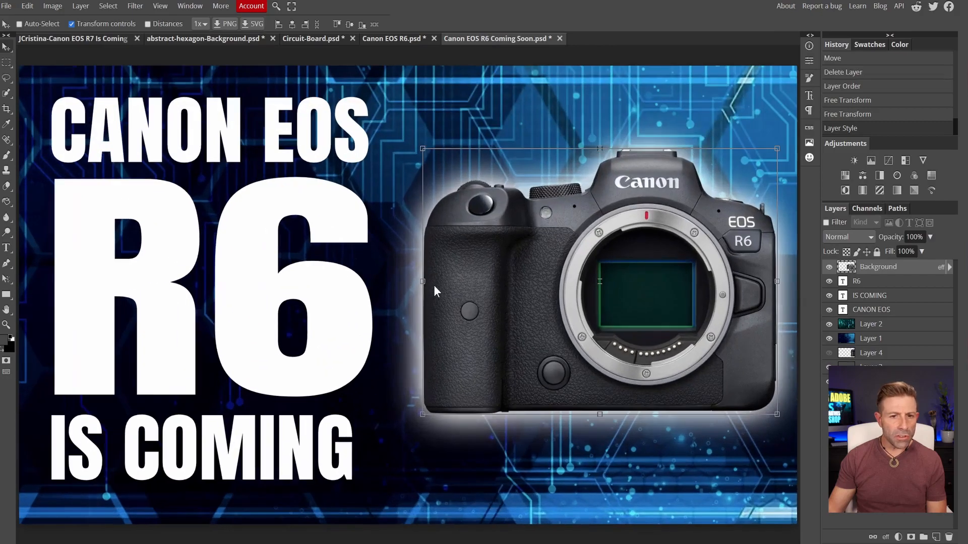